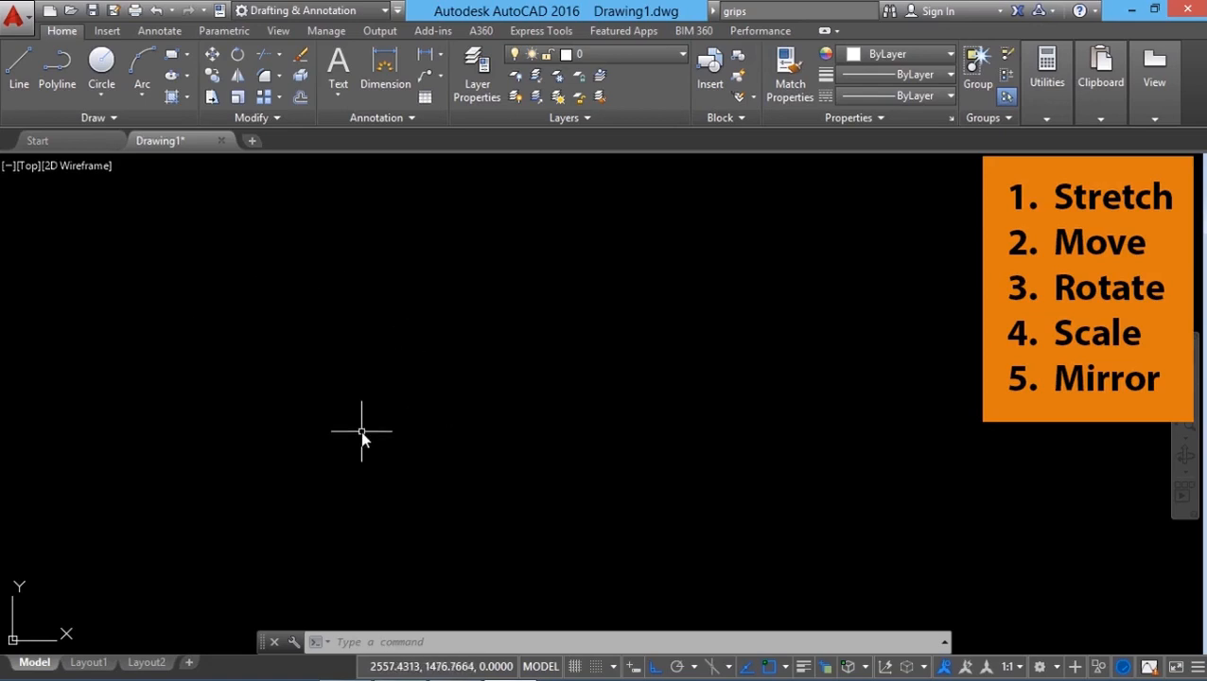
Step: Draw a rectangle with the Rectangle tool by picking two opposite corners
{"action": "left_click", "coordinate": [186, 55]}
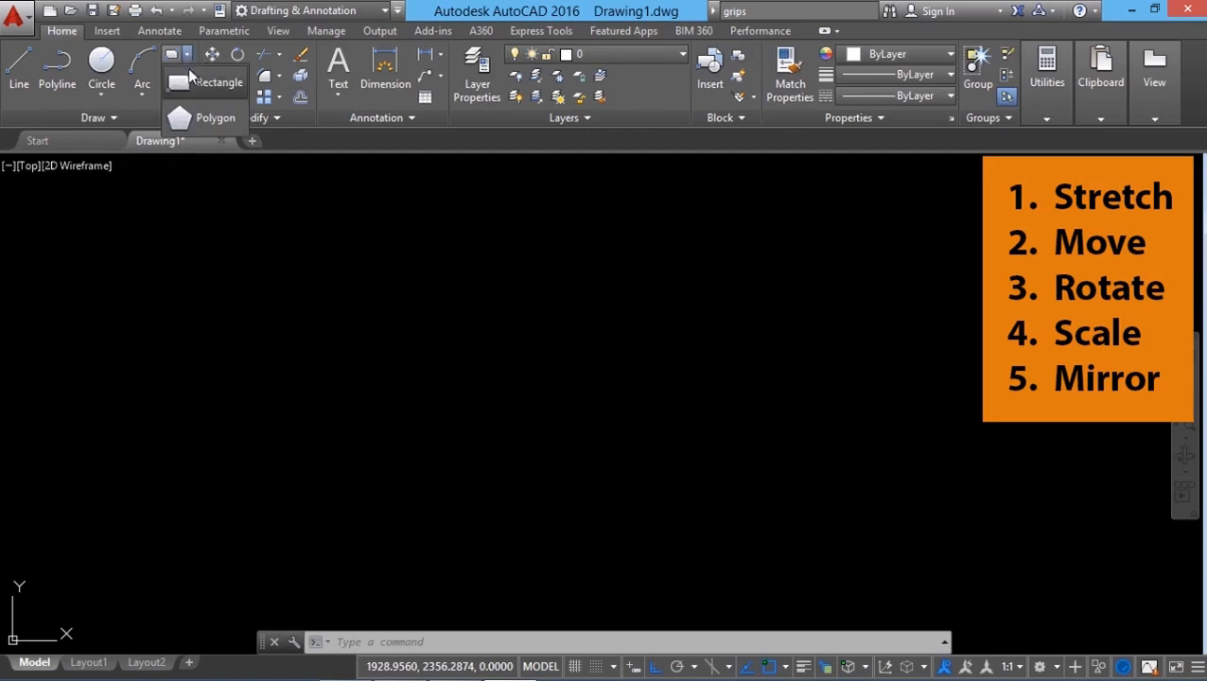
{"action": "left_click", "coordinate": [194, 79]}
{"action": "left_click", "coordinate": [338, 487]}
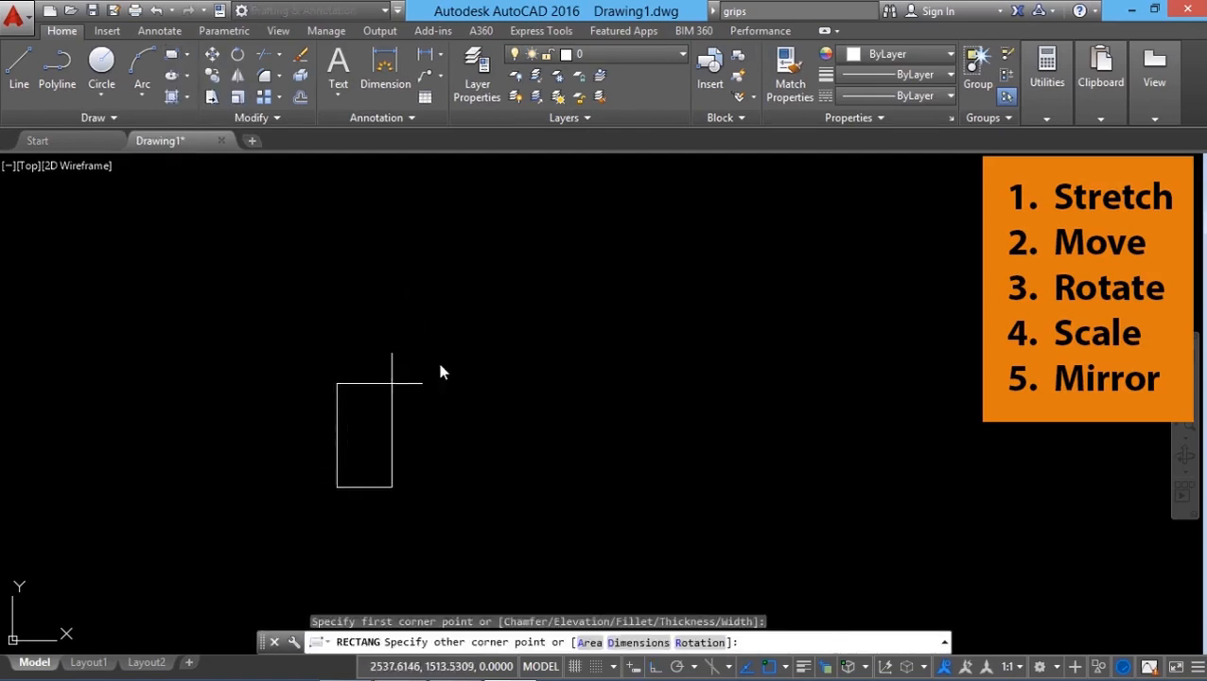
{"action": "left_click", "coordinate": [717, 318]}
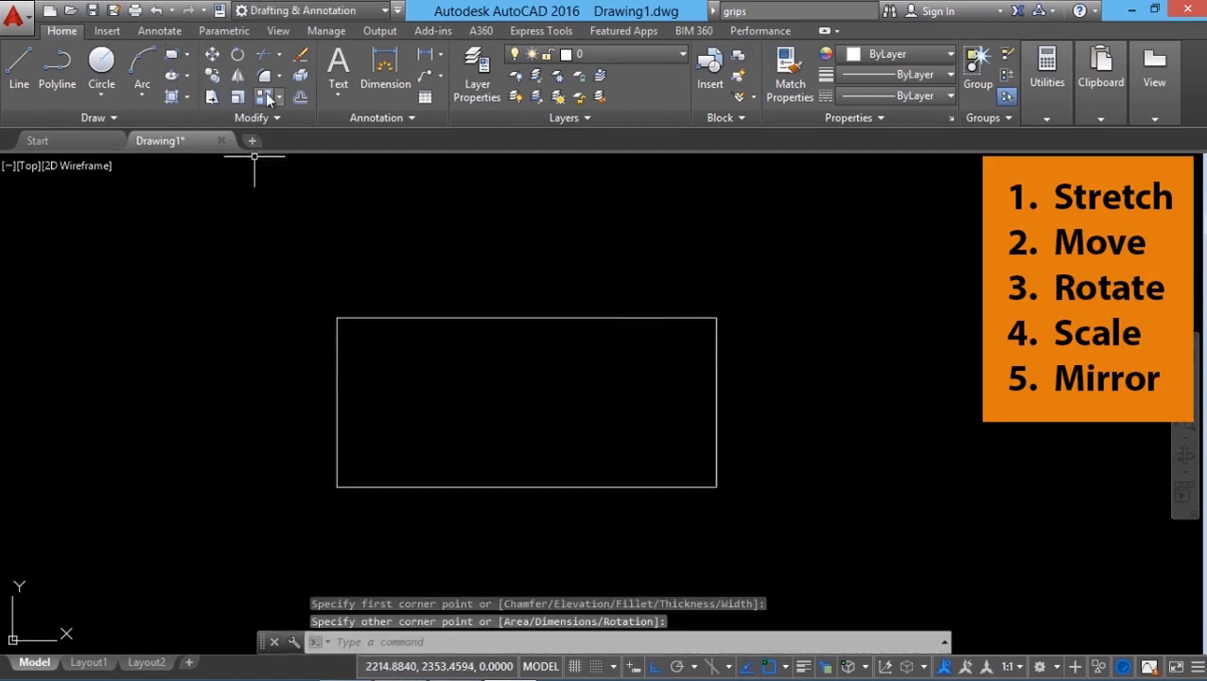
Step: Offset the rectangle inward to create a second, smaller rectangle inside it
{"action": "left_click", "coordinate": [300, 96]}
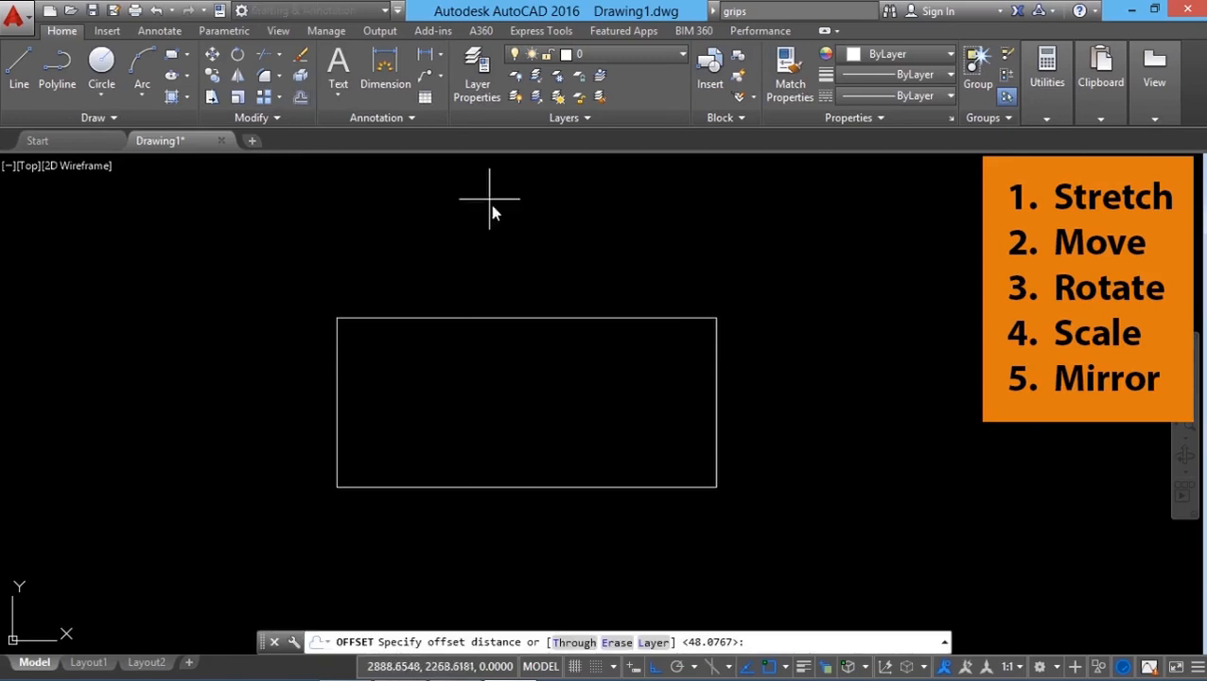
{"action": "left_click", "coordinate": [538, 246]}
{"action": "left_click", "coordinate": [541, 262]}
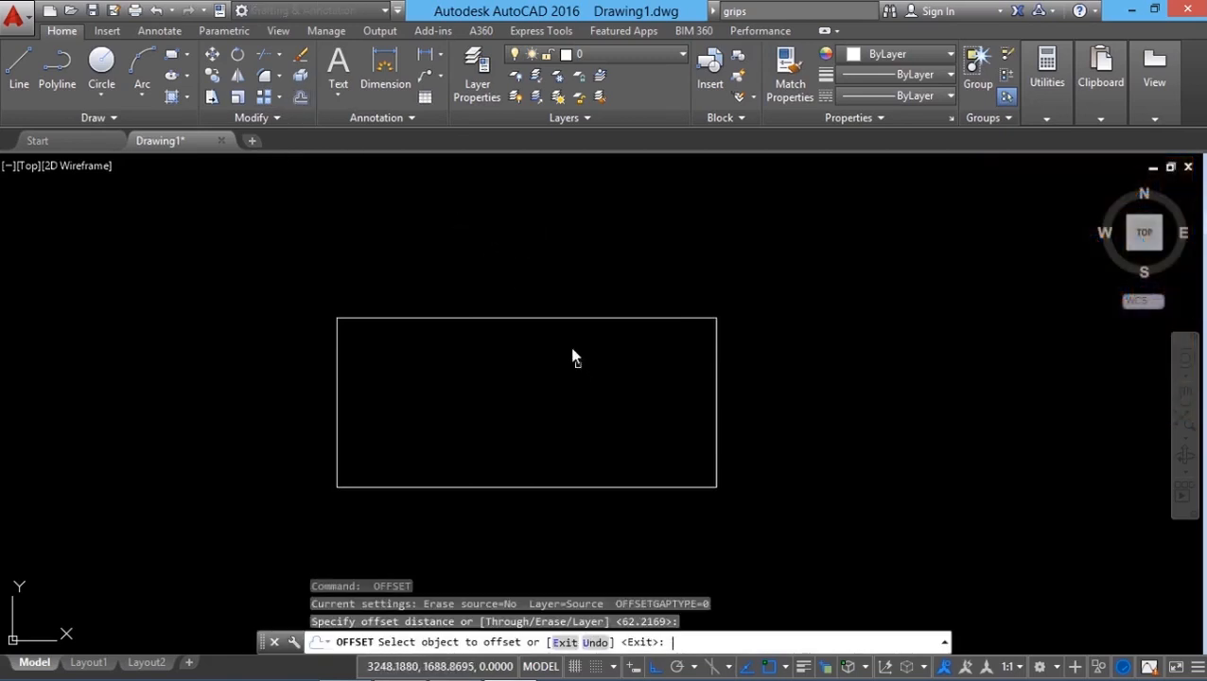
{"action": "left_click", "coordinate": [560, 318]}
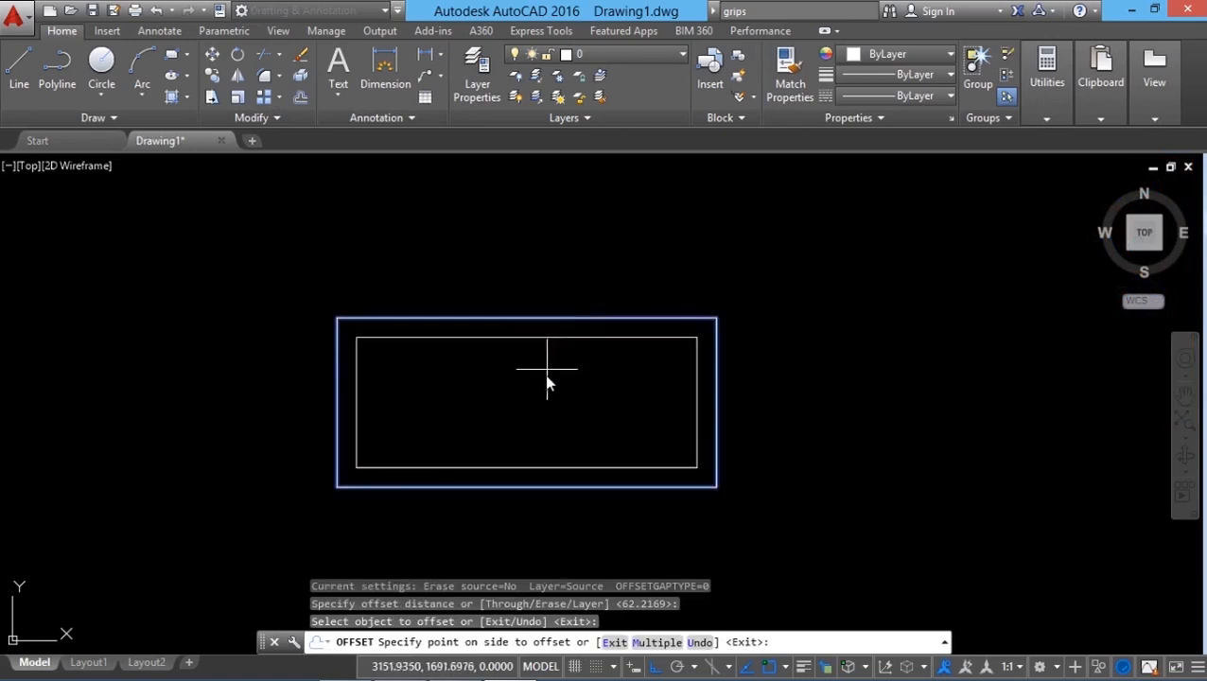
{"action": "left_click", "coordinate": [548, 385]}
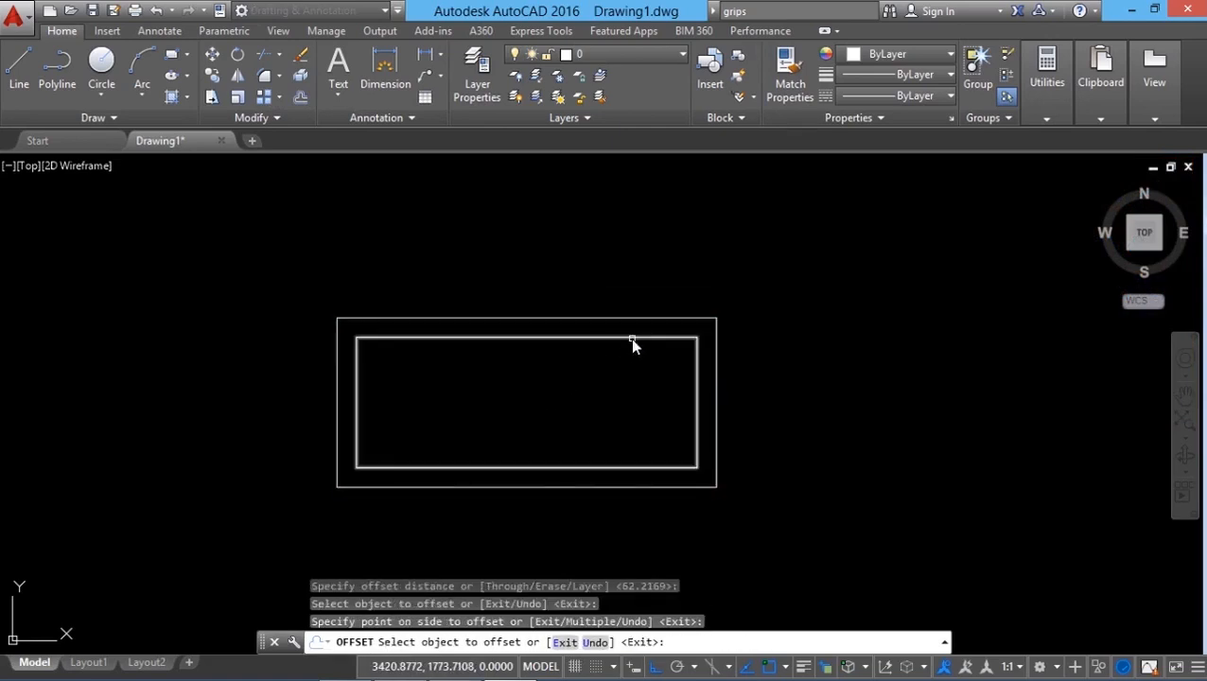
{"action": "key", "text": "Return"}
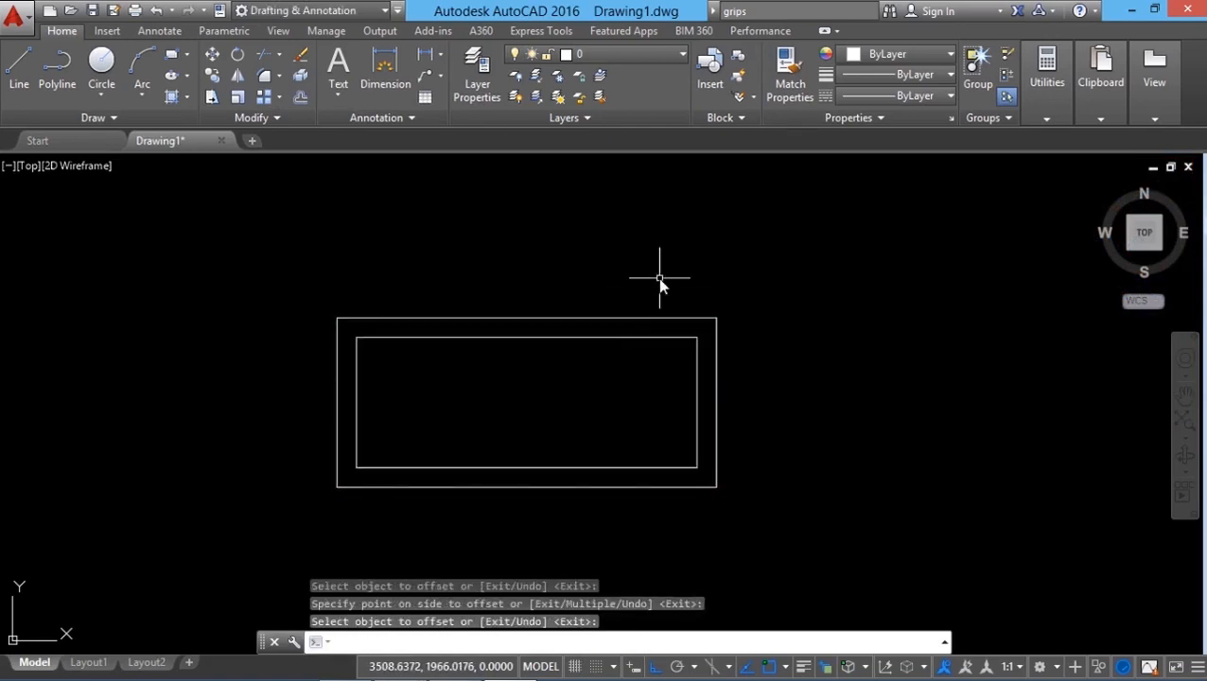
Step: Window-select both rectangles to display their grips, then clear the selection
{"action": "left_click", "coordinate": [277, 247]}
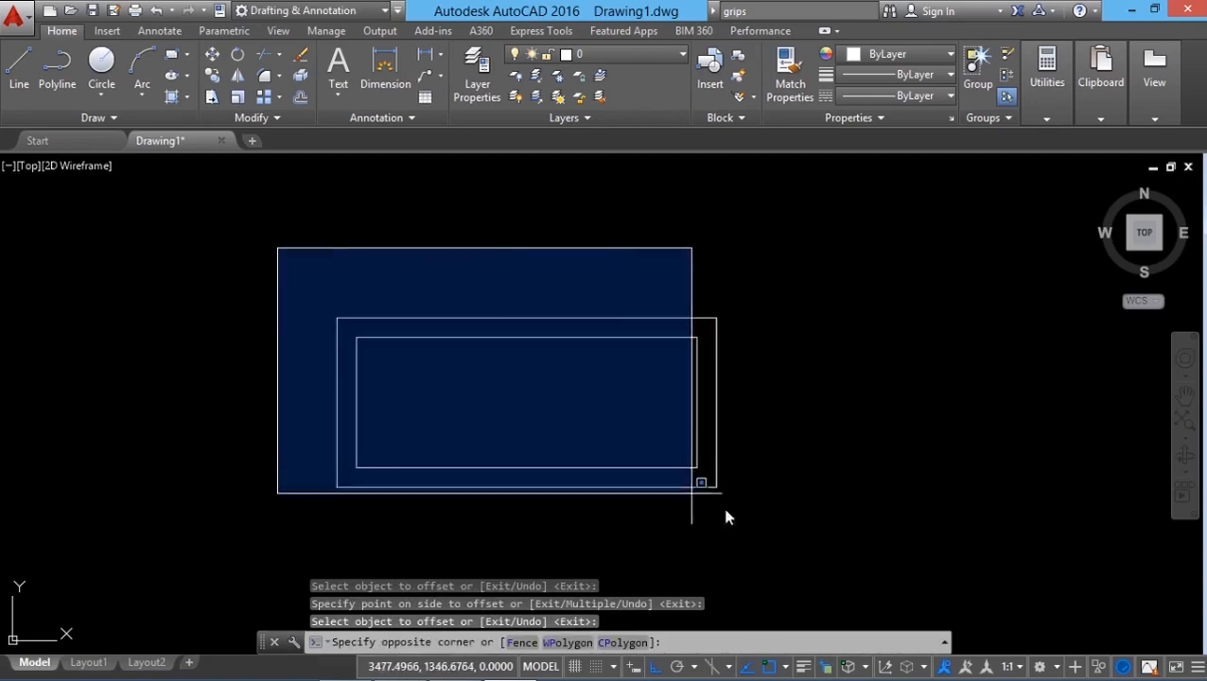
{"action": "left_click", "coordinate": [776, 544]}
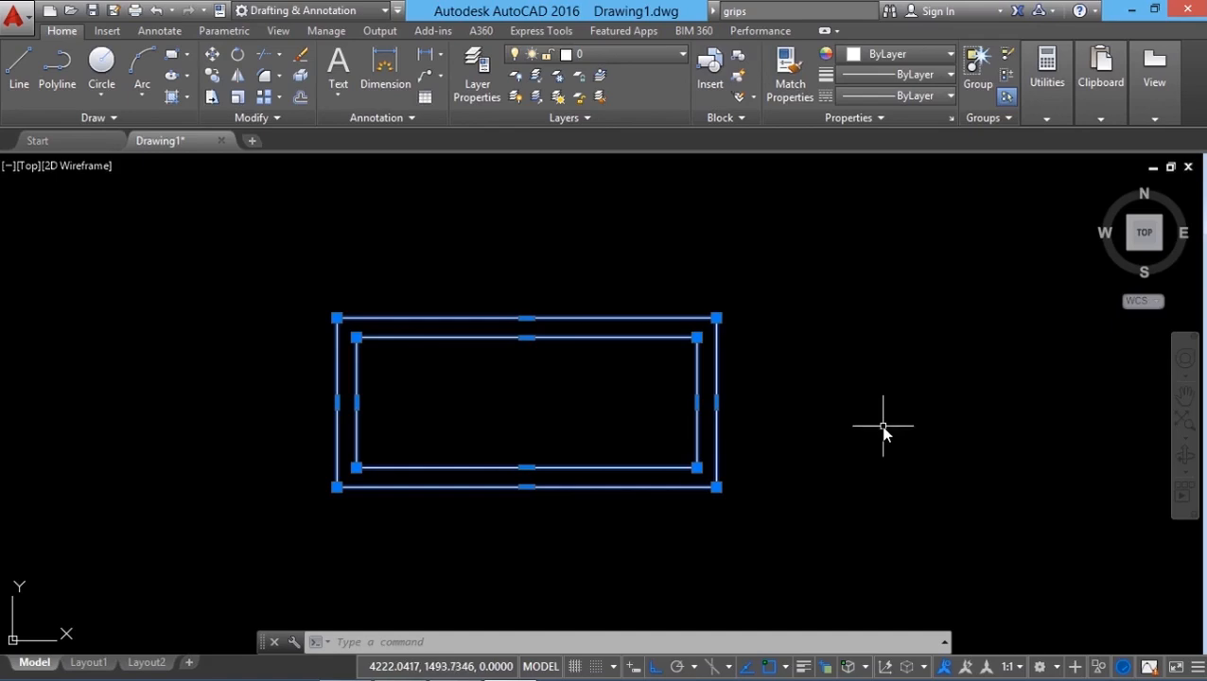
{"action": "key", "text": "Escape"}
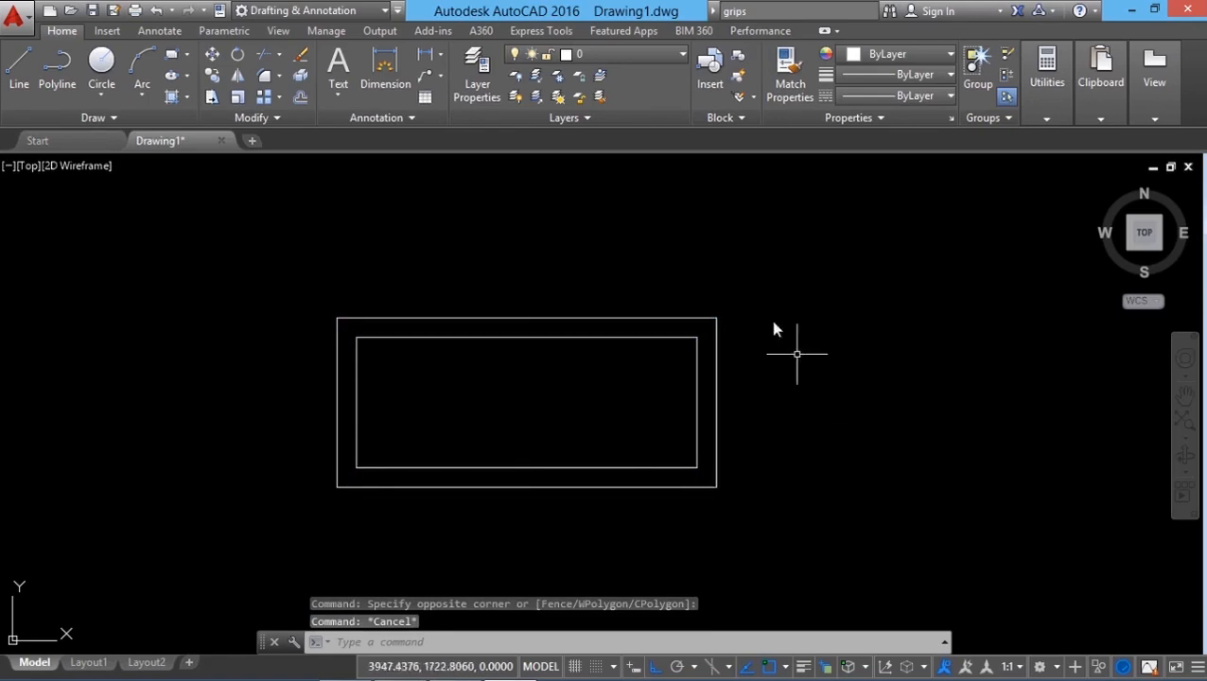
Step: Turn off Show grips in the selection options and window-select both rectangles, then clear the selection
{"action": "right_click", "coordinate": [173, 248]}
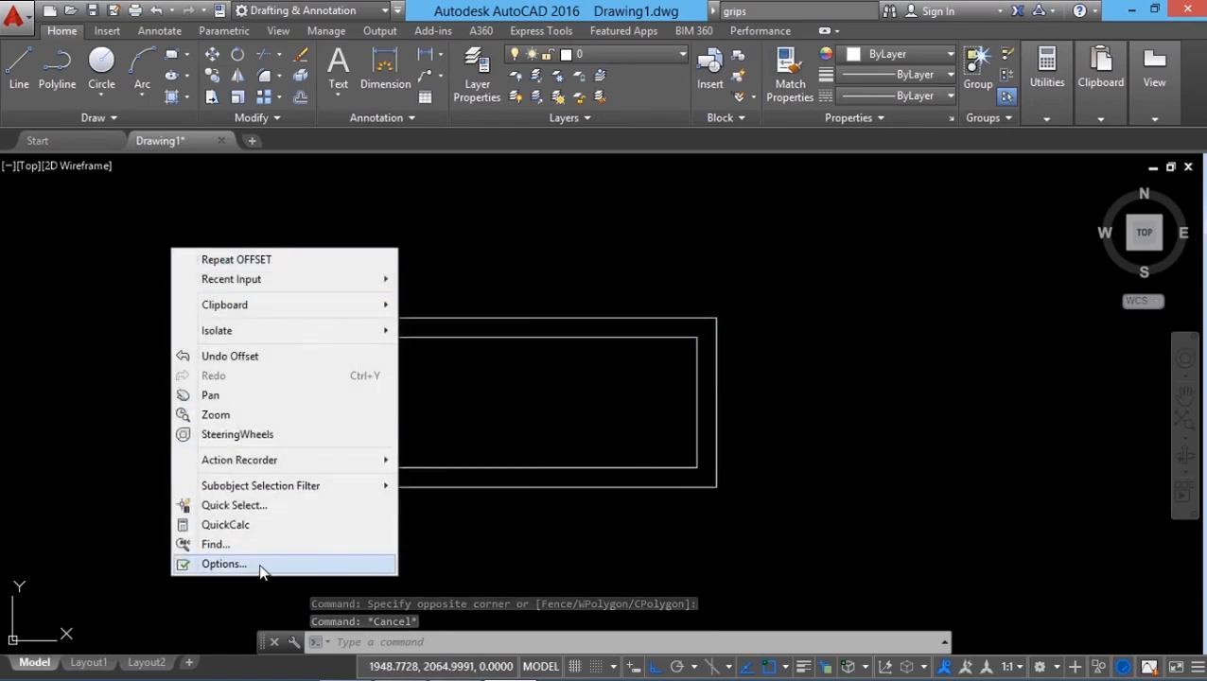
{"action": "left_click", "coordinate": [260, 564]}
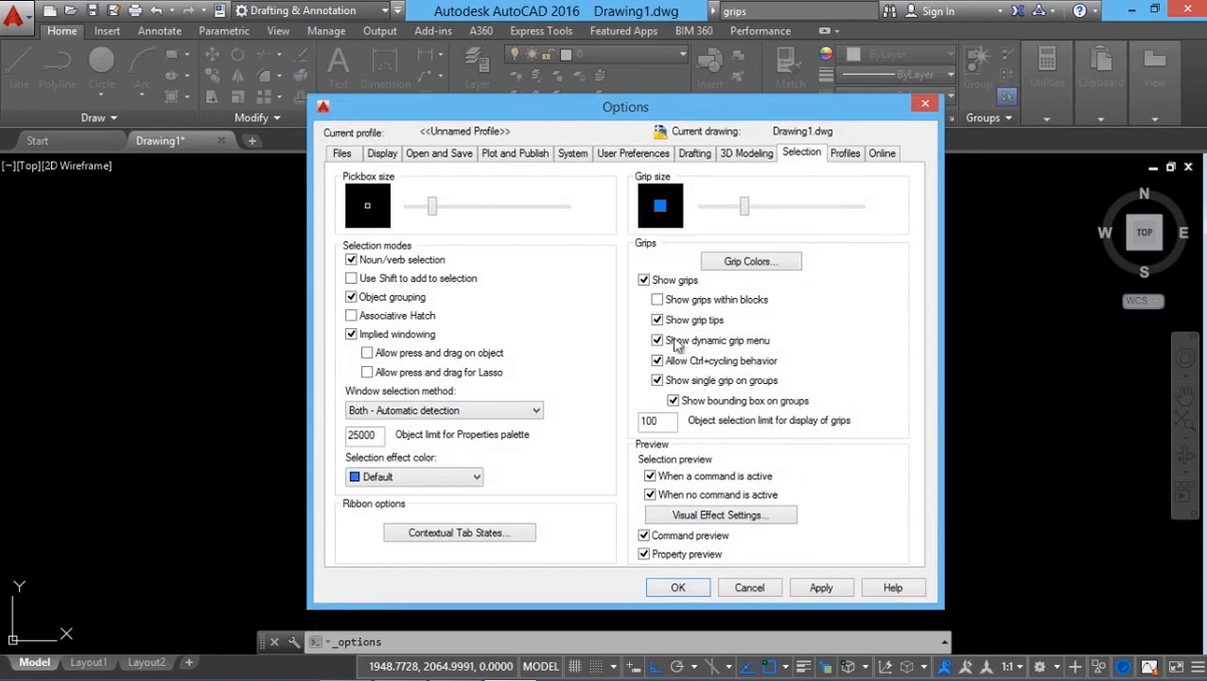
{"action": "left_click", "coordinate": [812, 588]}
{"action": "left_click", "coordinate": [679, 587]}
{"action": "left_click", "coordinate": [273, 267]}
{"action": "left_click", "coordinate": [768, 566]}
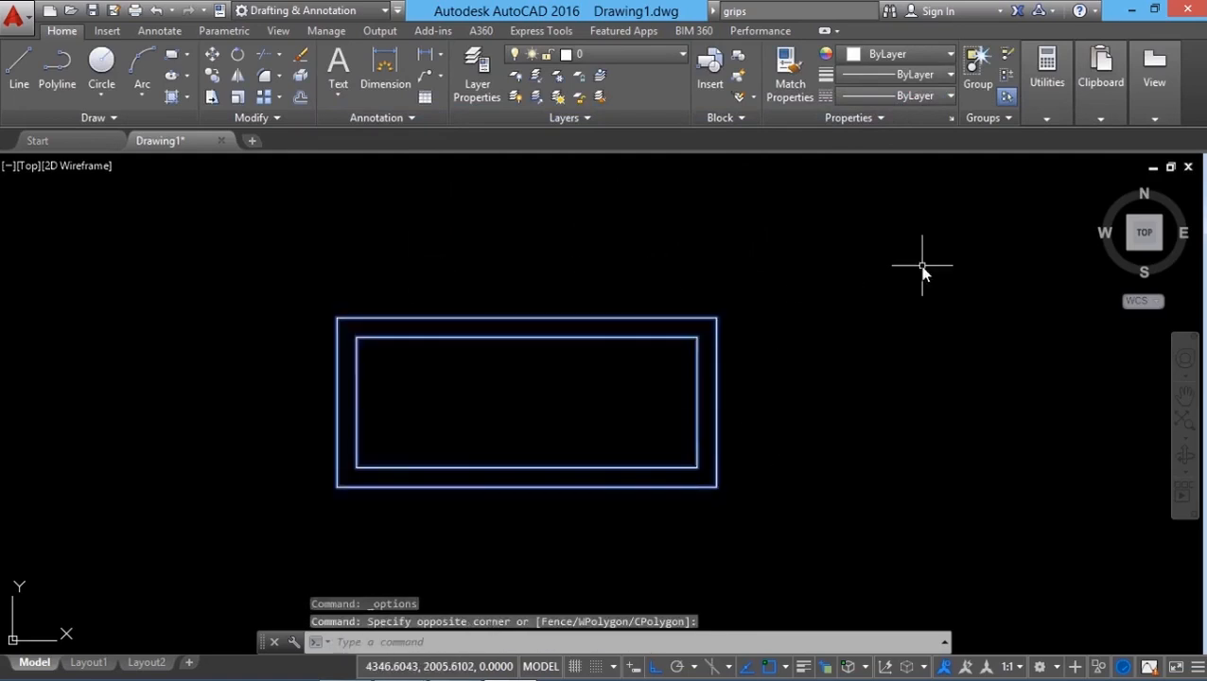
{"action": "key", "text": "Escape"}
Step: Turn Show grips back on in the selection options and review the Grip Colors settings
{"action": "right_click", "coordinate": [140, 276]}
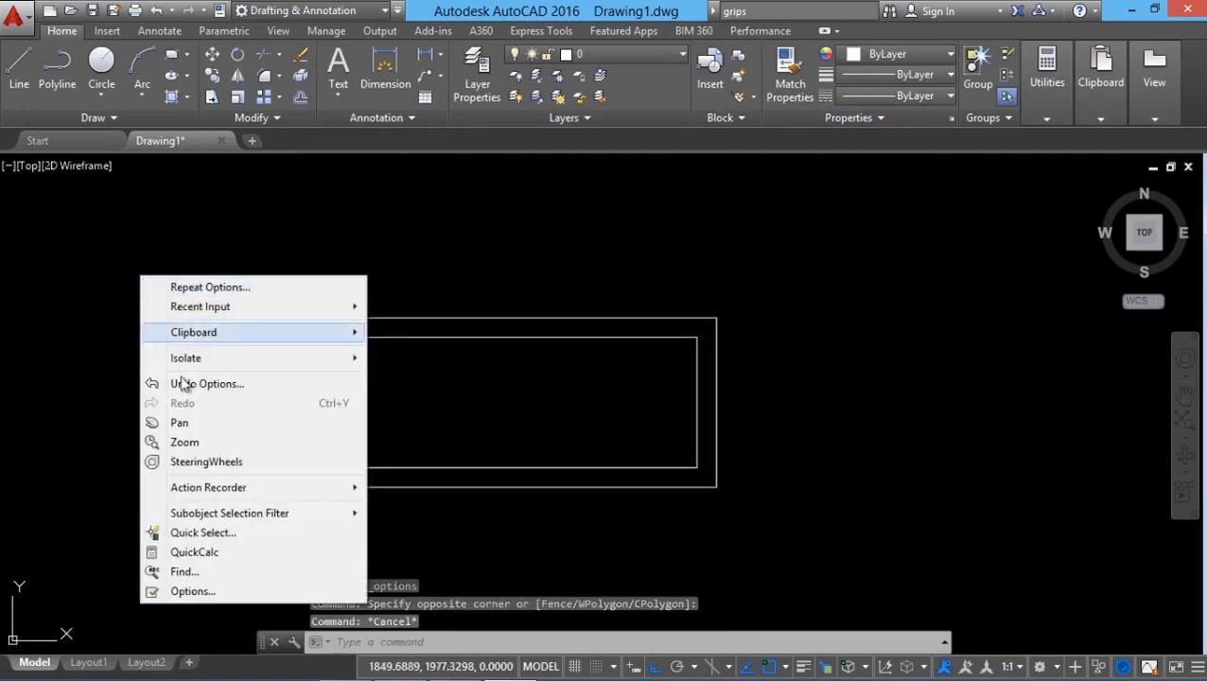
{"action": "left_click", "coordinate": [189, 590]}
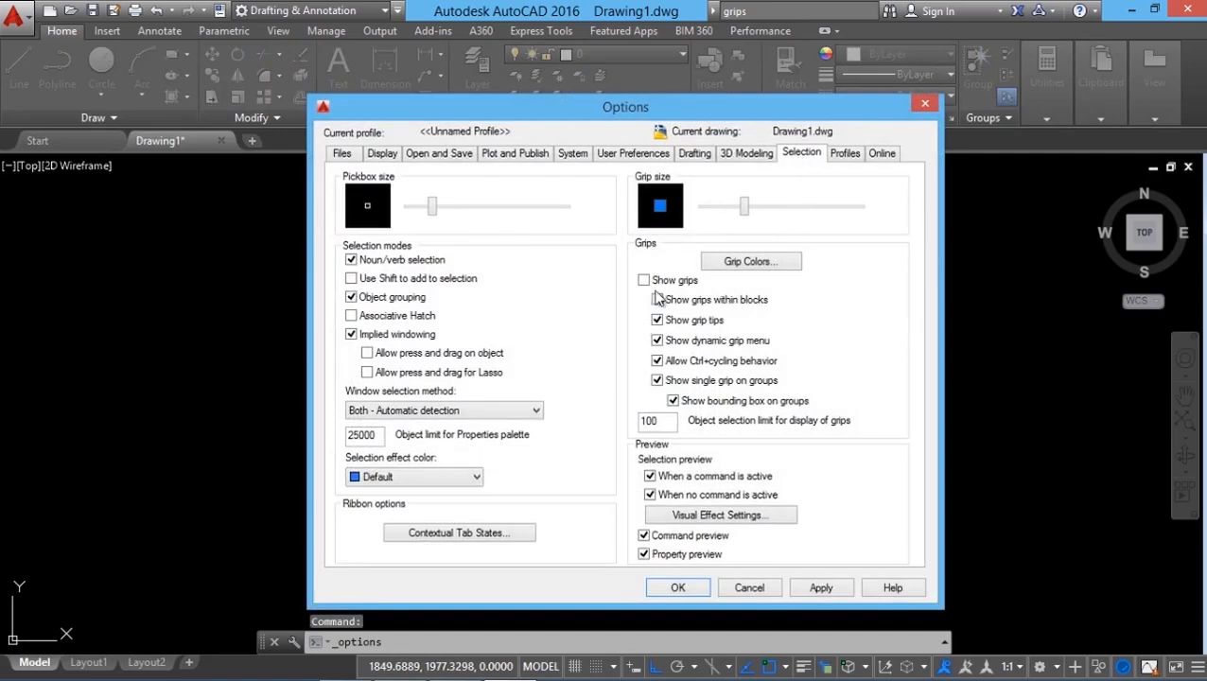
{"action": "left_click", "coordinate": [771, 261]}
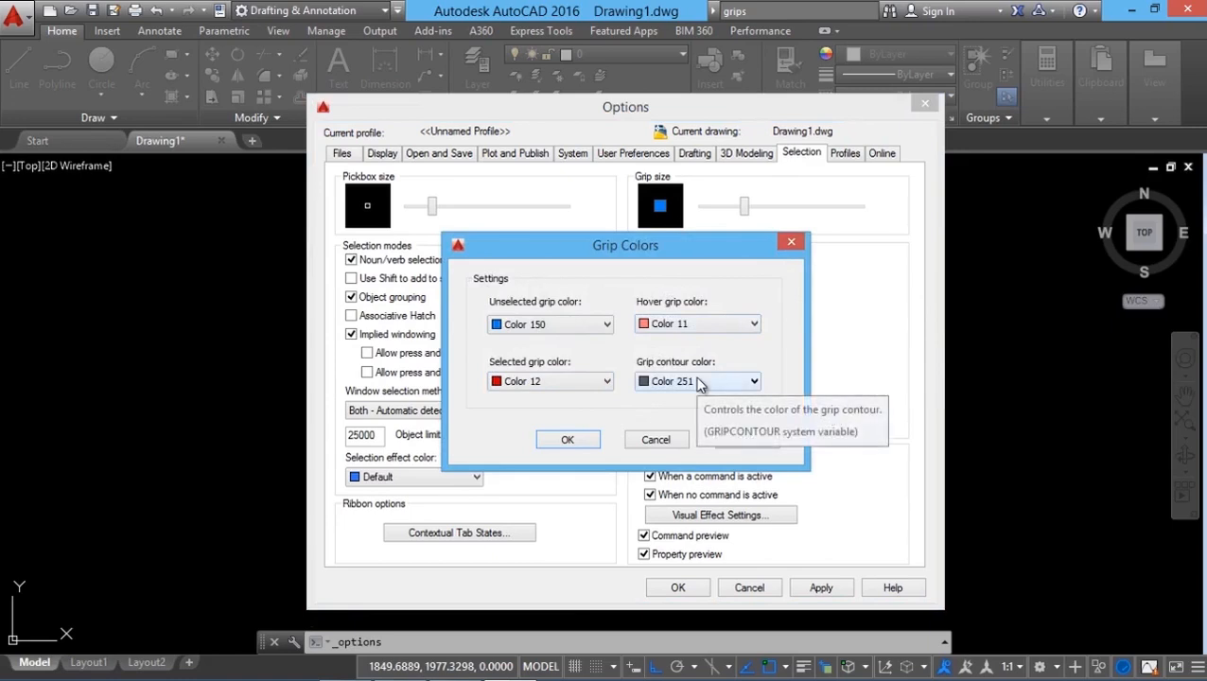
{"action": "left_click", "coordinate": [567, 440]}
{"action": "left_click", "coordinate": [678, 587]}
Step: Window-select both rectangles and activate the outer rectangle's lower-right corner grip
{"action": "left_click", "coordinate": [296, 280]}
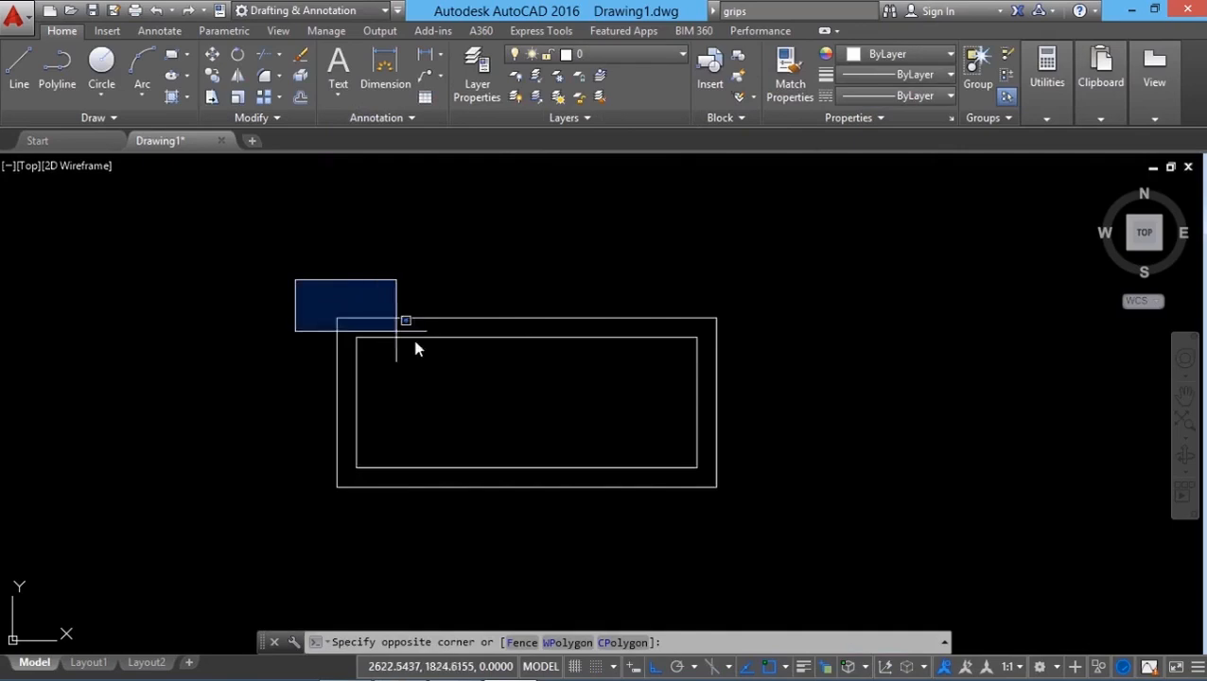
{"action": "left_click", "coordinate": [753, 495]}
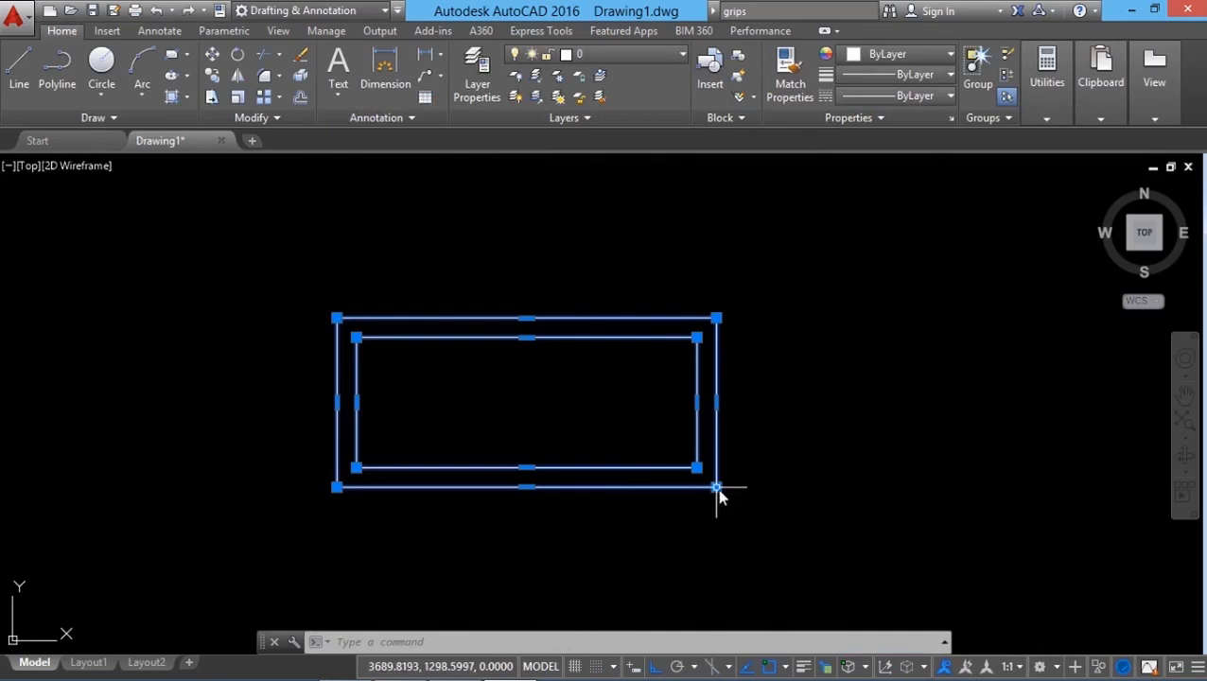
{"action": "mouse_move", "coordinate": [717, 491]}
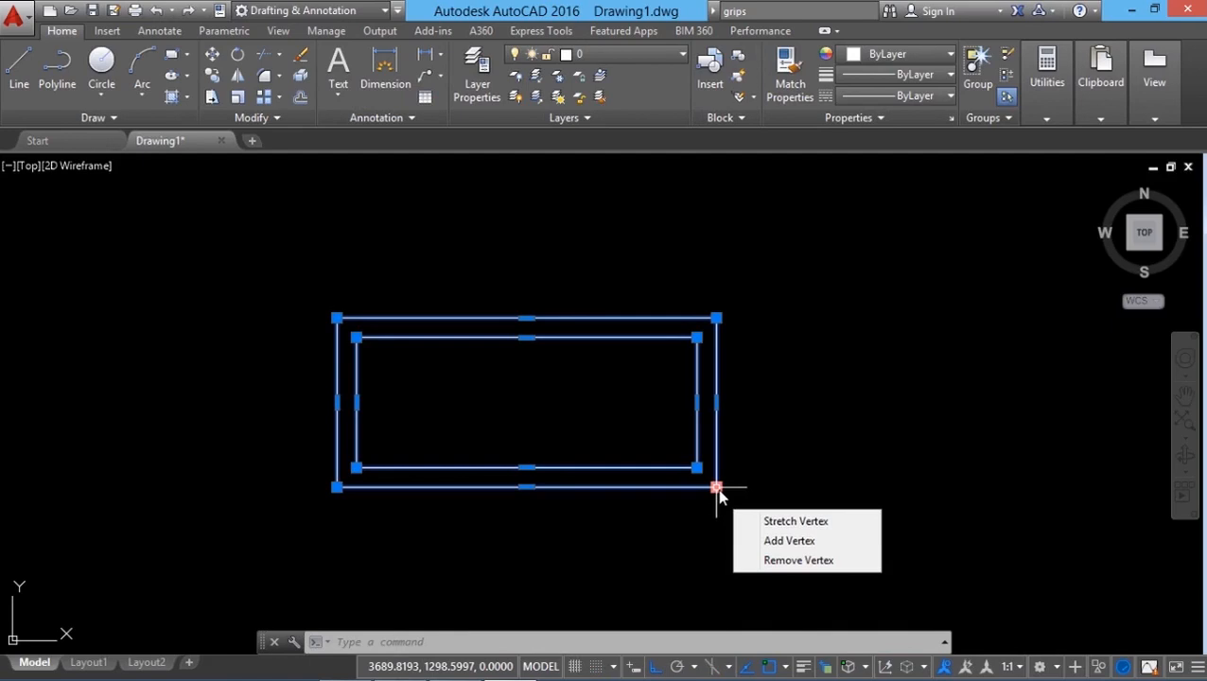
{"action": "left_click", "coordinate": [717, 490]}
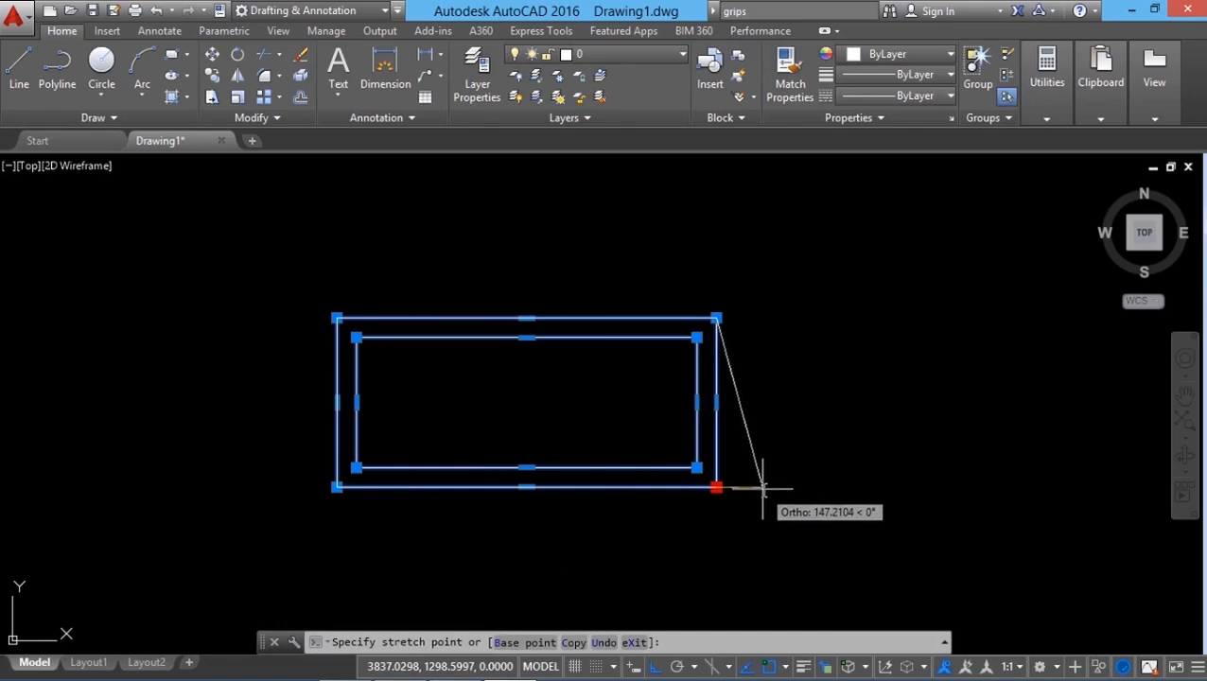
Step: Cycle the active grip through Stretch, Move, Rotate, Scale and Mirror modes, then move both rectangles 500 units right
{"action": "key", "text": "space"}
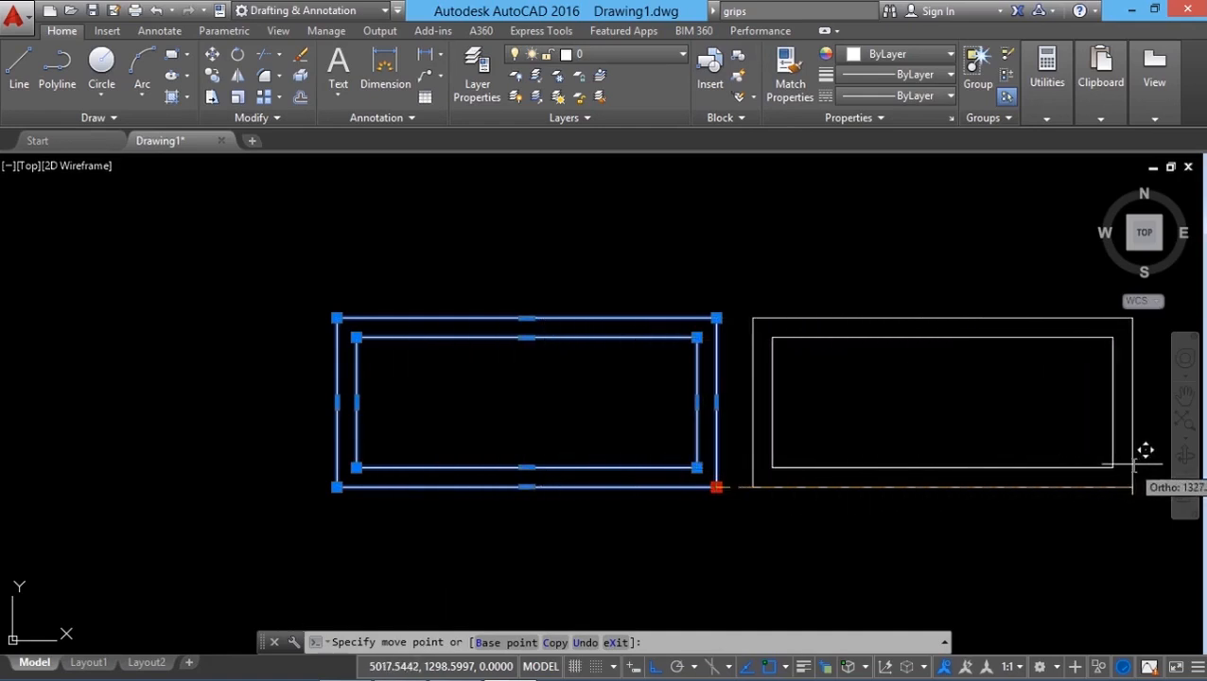
{"action": "key", "text": "space"}
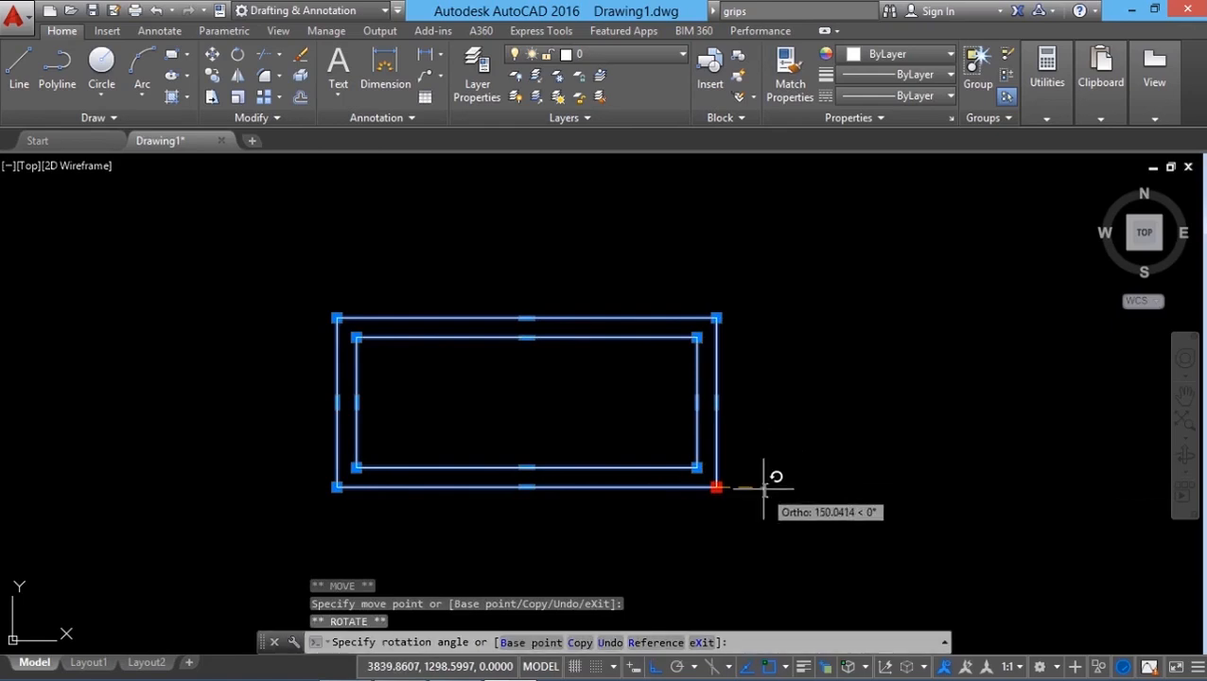
{"action": "left_click", "coordinate": [657, 666]}
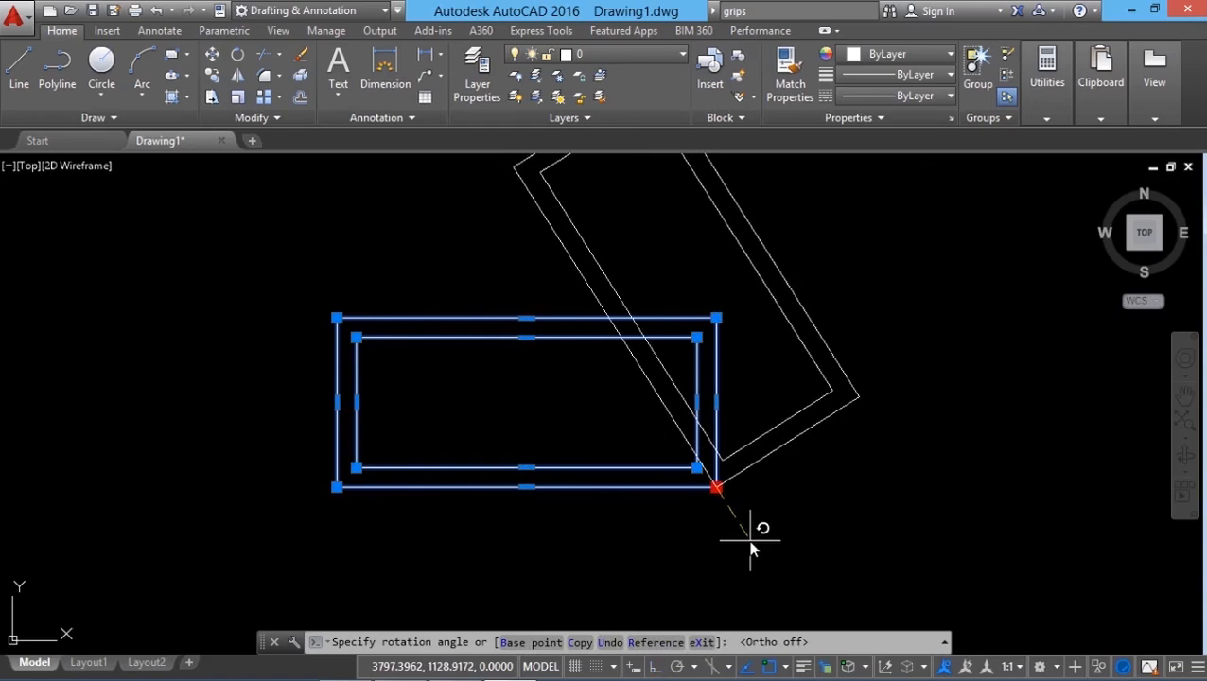
{"action": "key", "text": "space"}
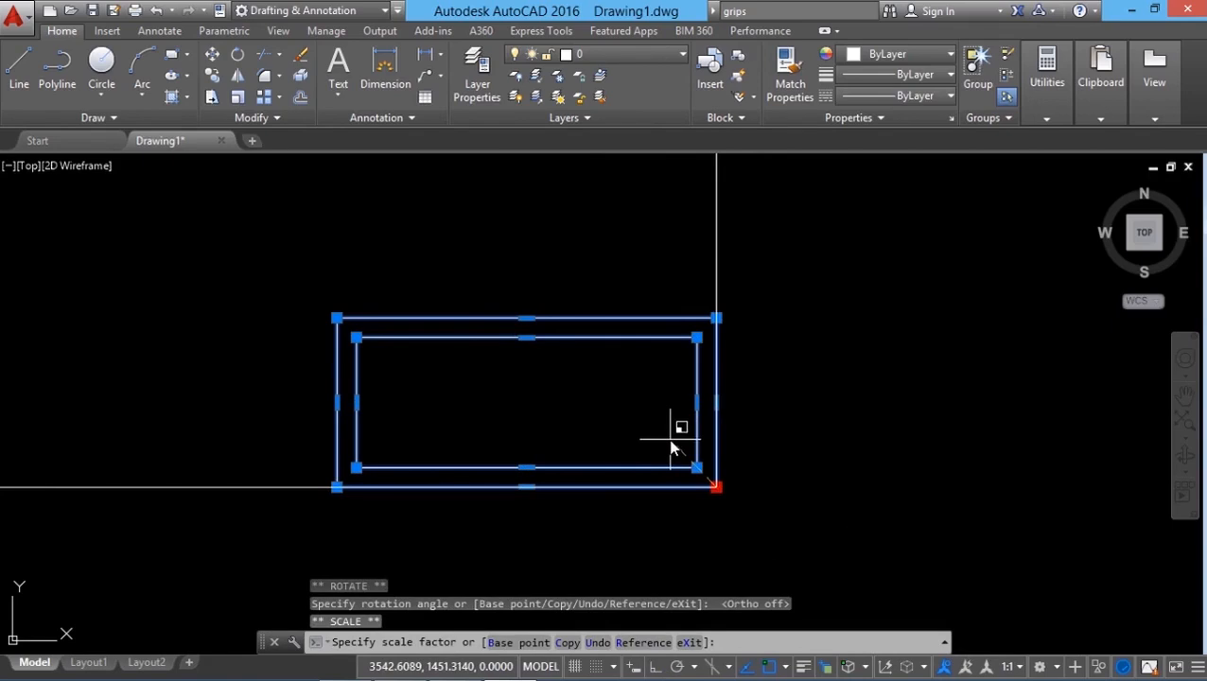
{"action": "key", "text": "space"}
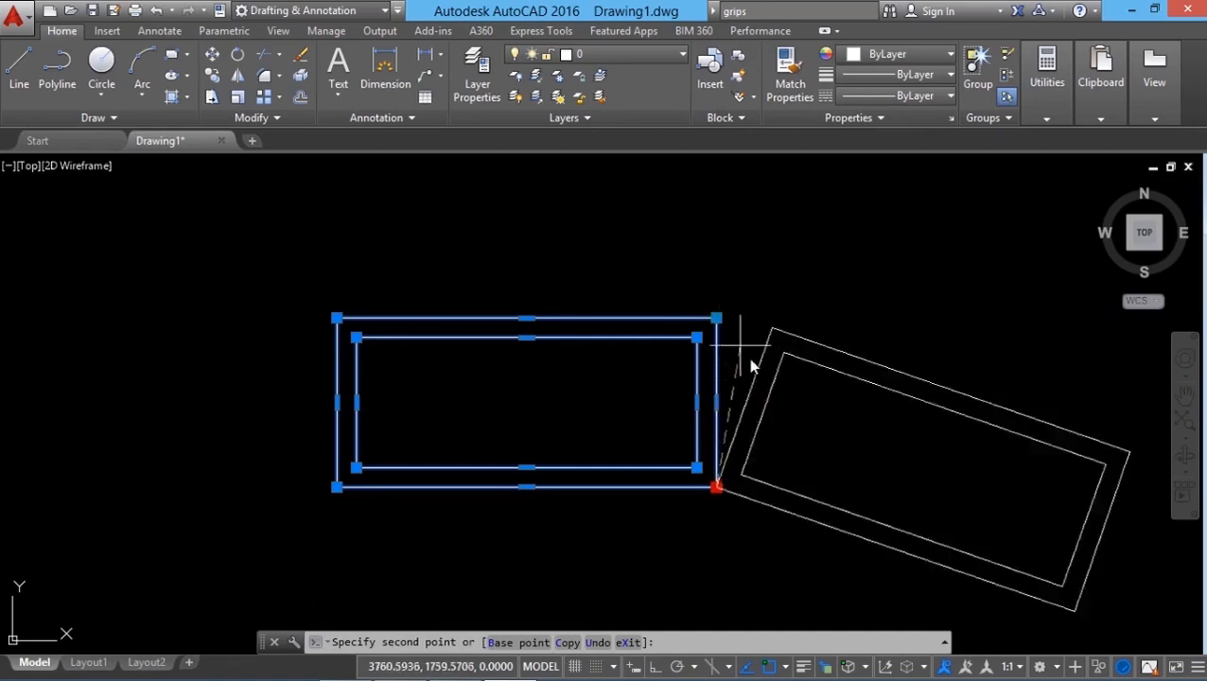
{"action": "key", "text": "space"}
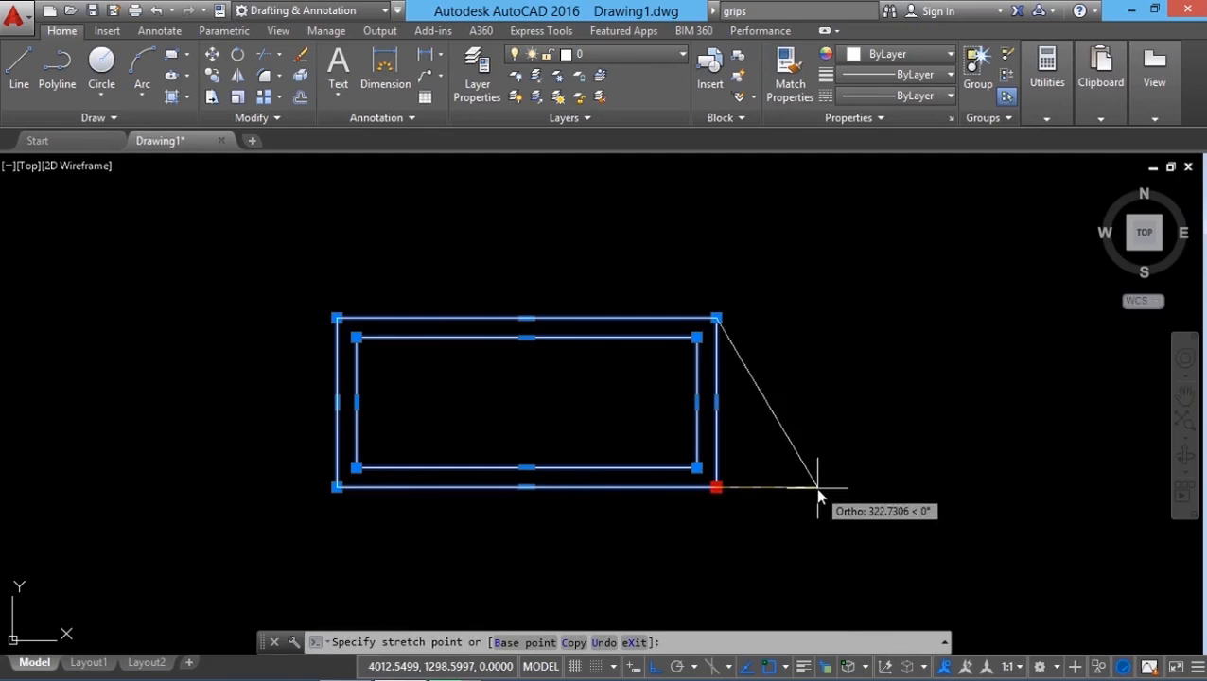
{"action": "key", "text": "space"}
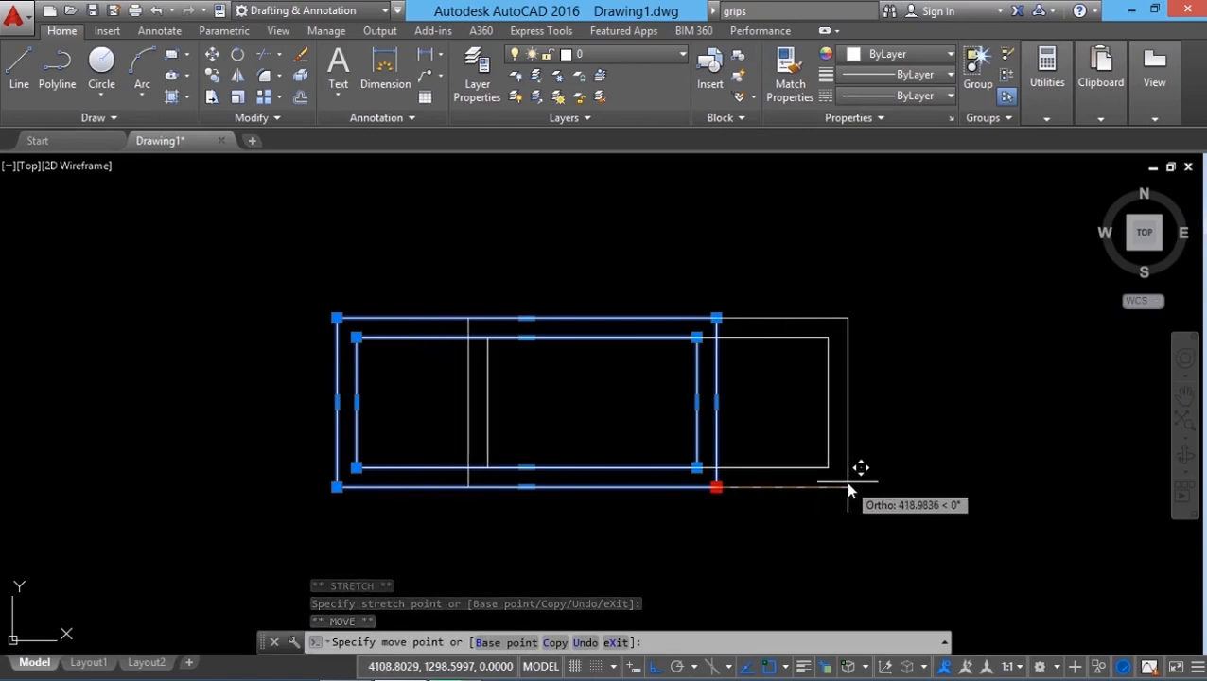
{"action": "type", "text": "500"}
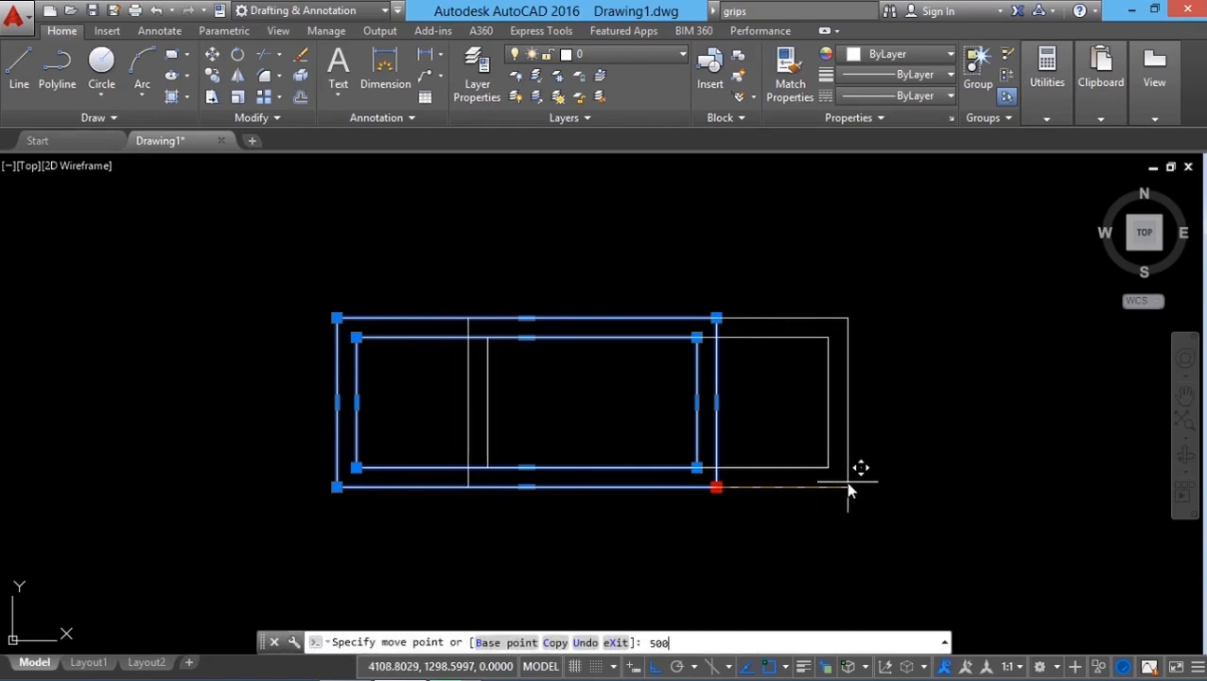
{"action": "key", "text": "Return"}
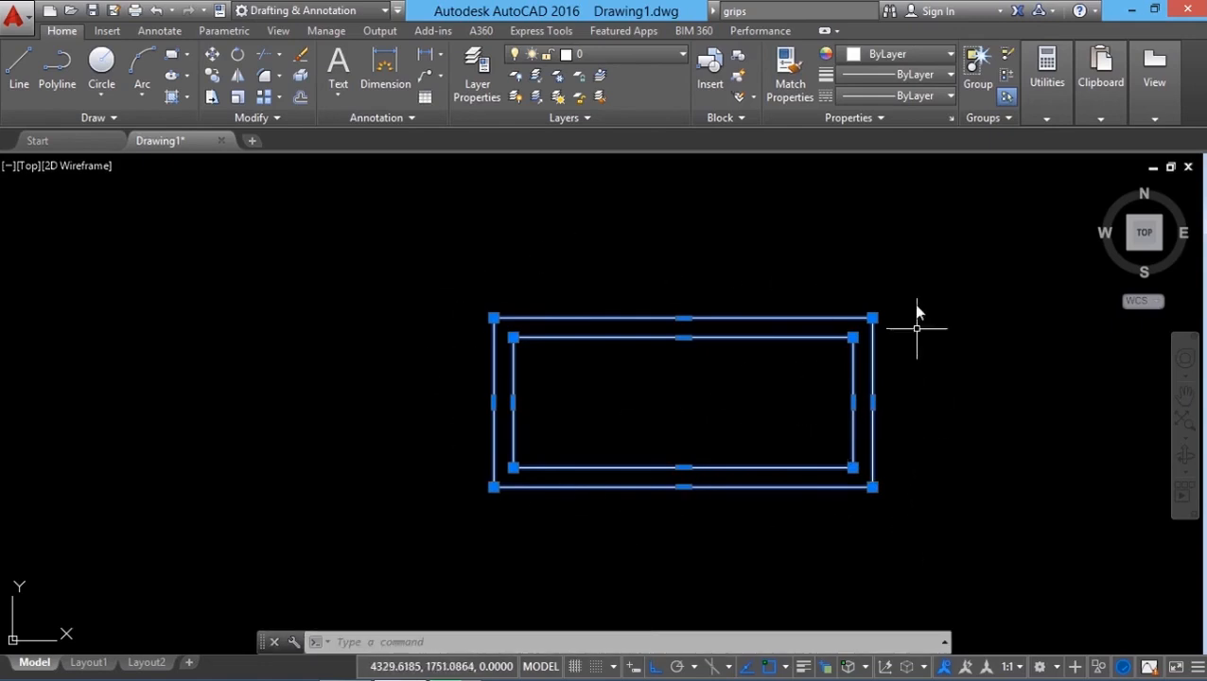
Step: Convert the outer rectangle's right edge into an arc bulging outward using its midpoint grip
{"action": "mouse_move", "coordinate": [873, 487]}
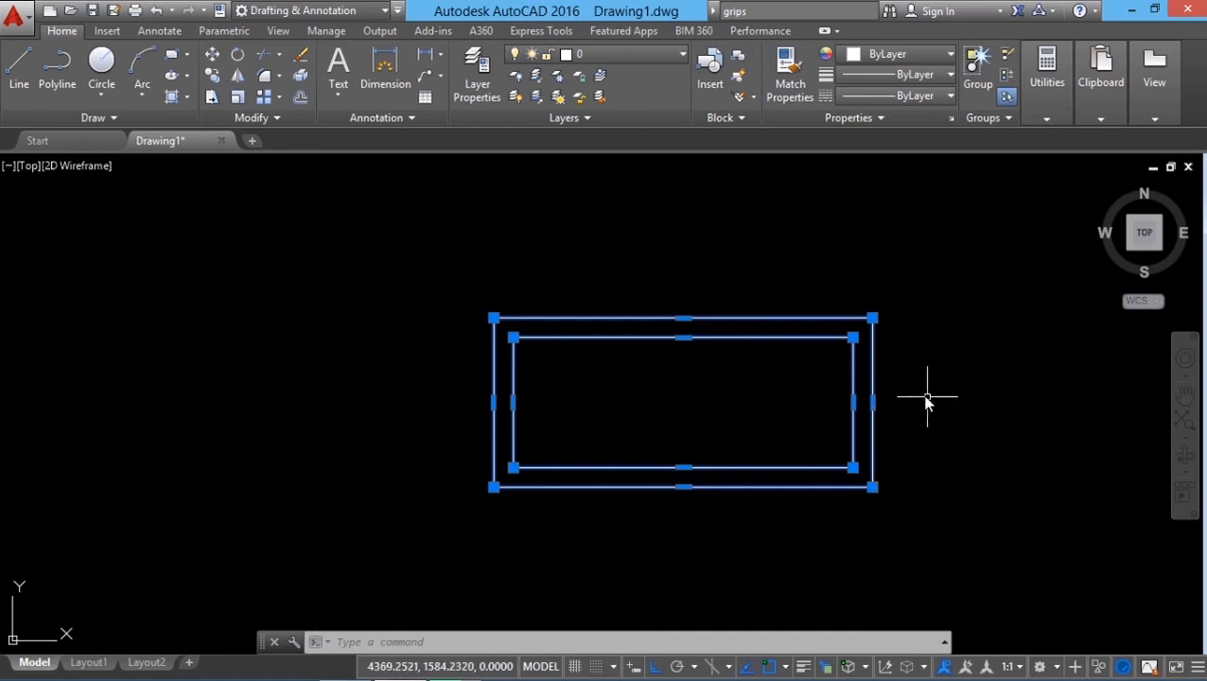
{"action": "mouse_move", "coordinate": [873, 402]}
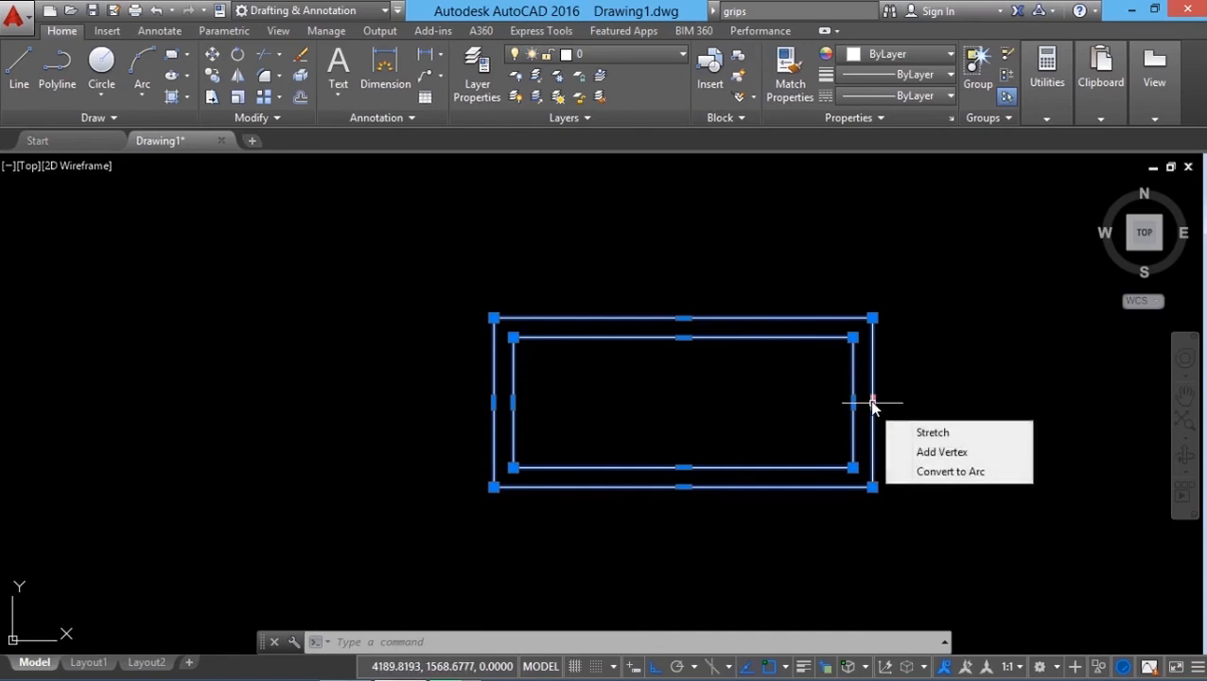
{"action": "left_click", "coordinate": [922, 474]}
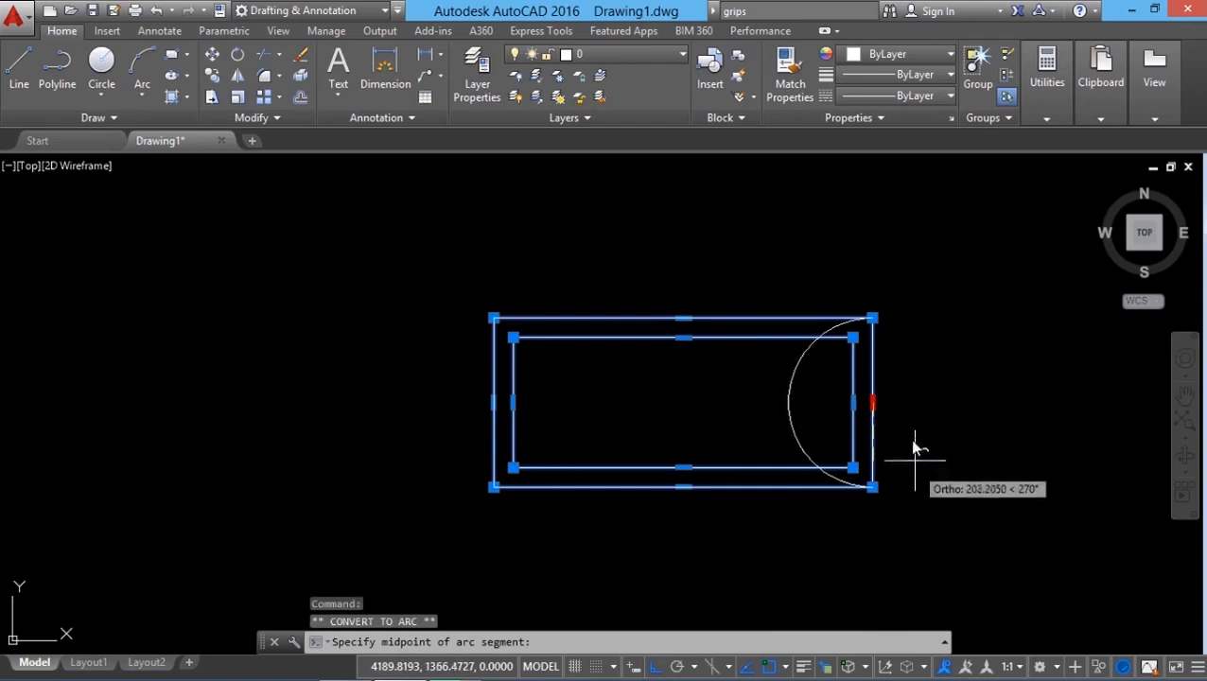
{"action": "left_click", "coordinate": [959, 385]}
{"action": "key", "text": "Escape"}
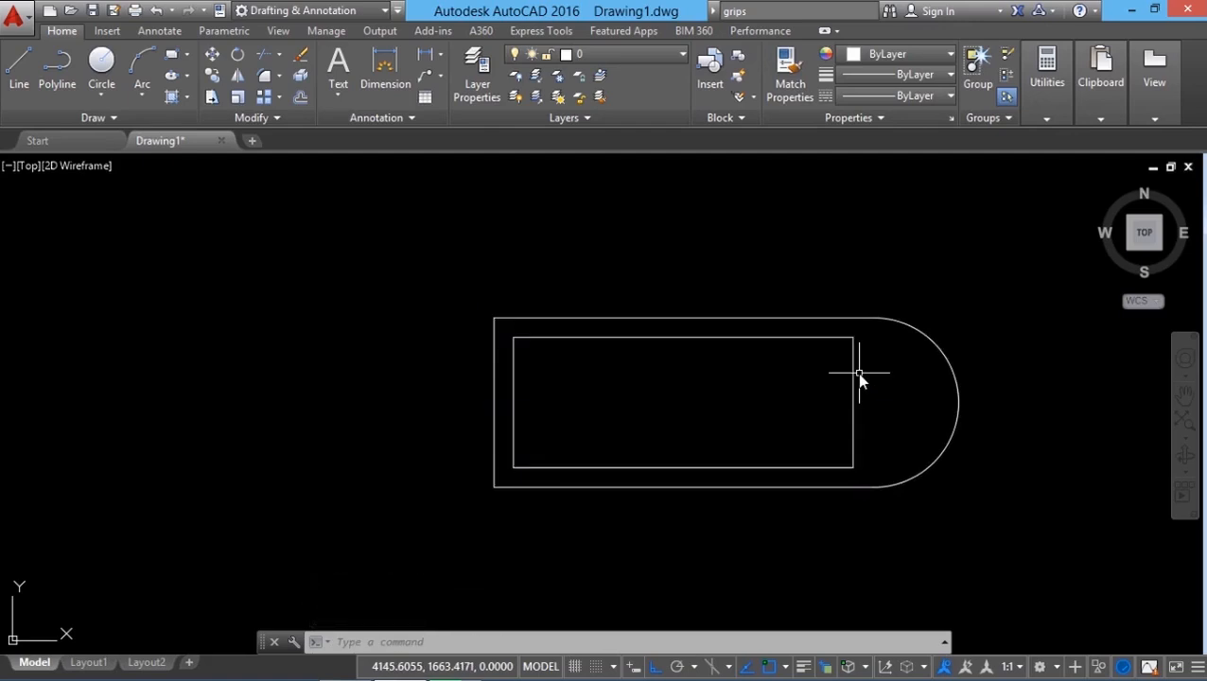
Step: Stretch the inner rectangle's right edge about 157 units left using its midpoint grip
{"action": "left_click", "coordinate": [854, 402]}
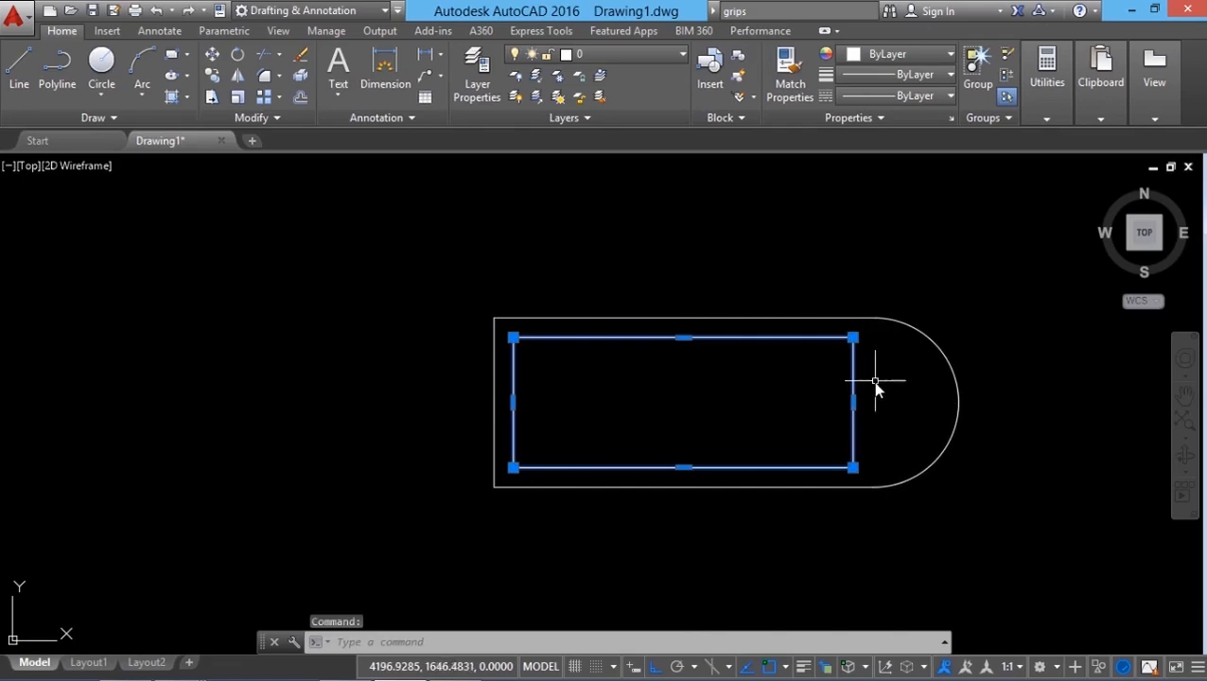
{"action": "left_click", "coordinate": [853, 402]}
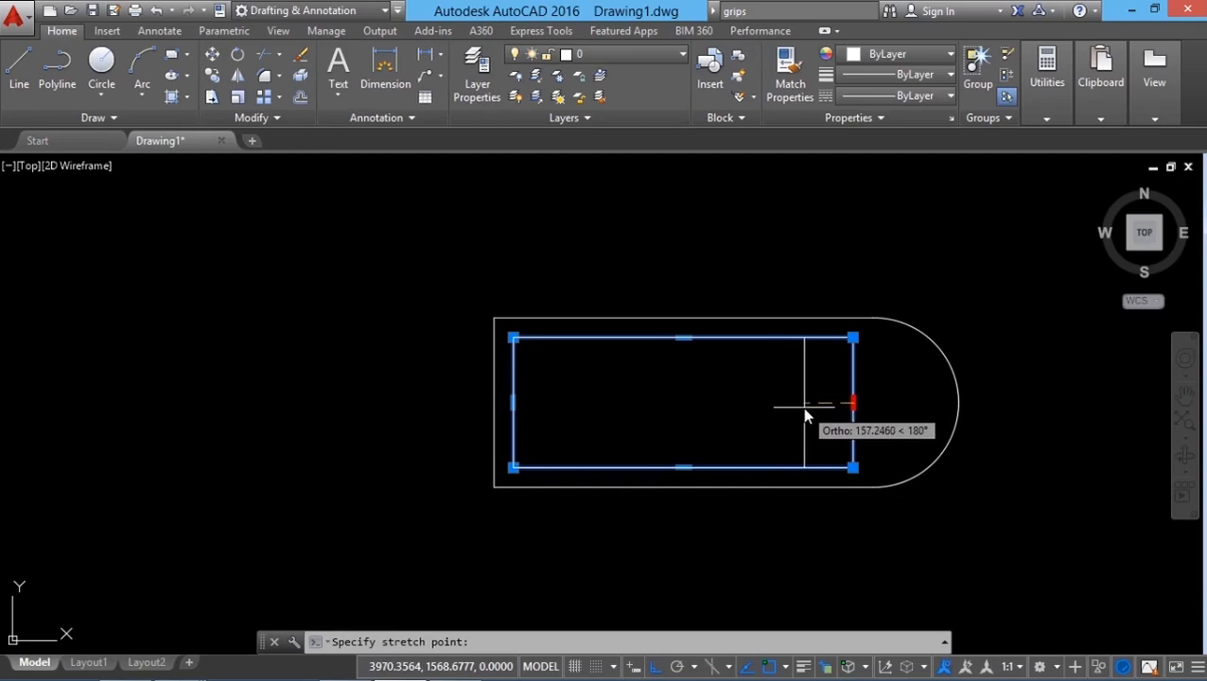
{"action": "left_click", "coordinate": [805, 405]}
{"action": "key", "text": "Escape"}
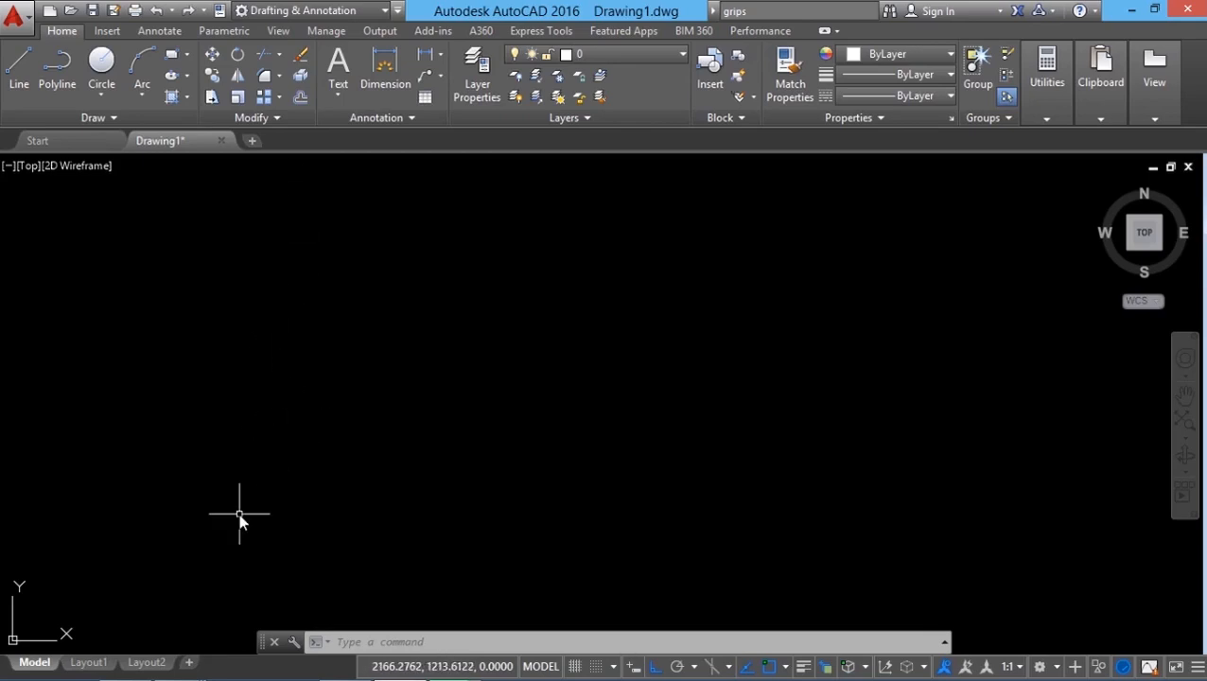
Step: Draw a 45 by 45 square with the Rectangle tool using the Dimensions option
{"action": "left_click", "coordinate": [187, 55]}
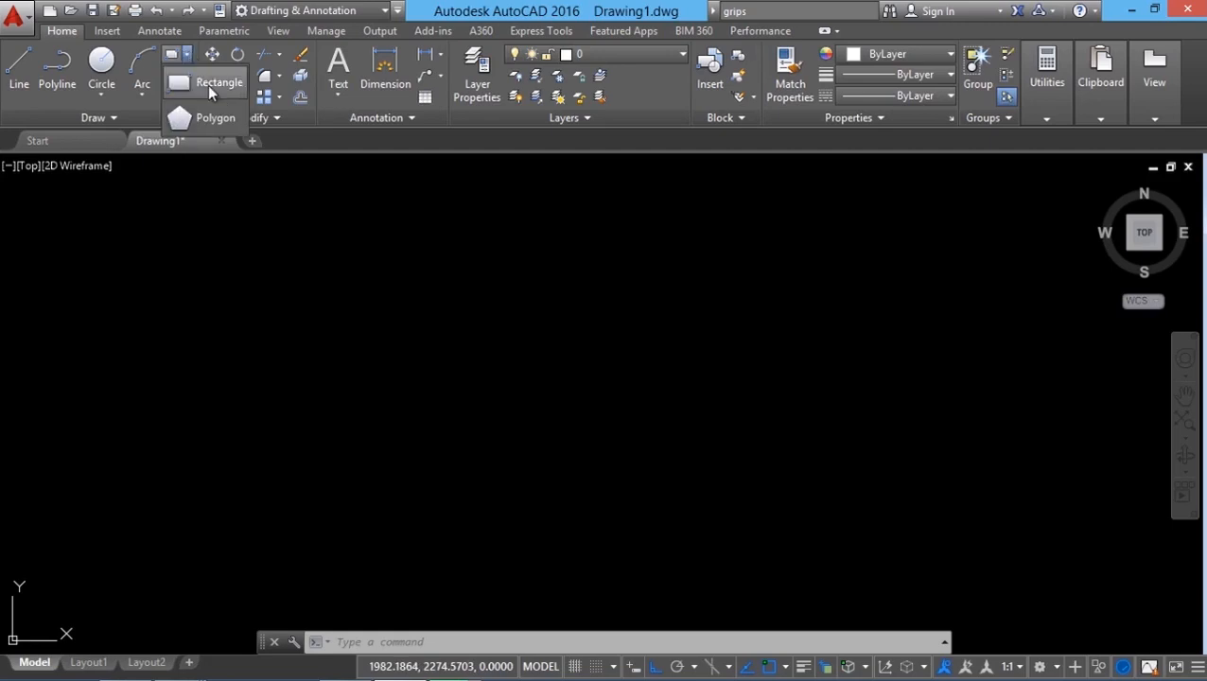
{"action": "left_click", "coordinate": [207, 85]}
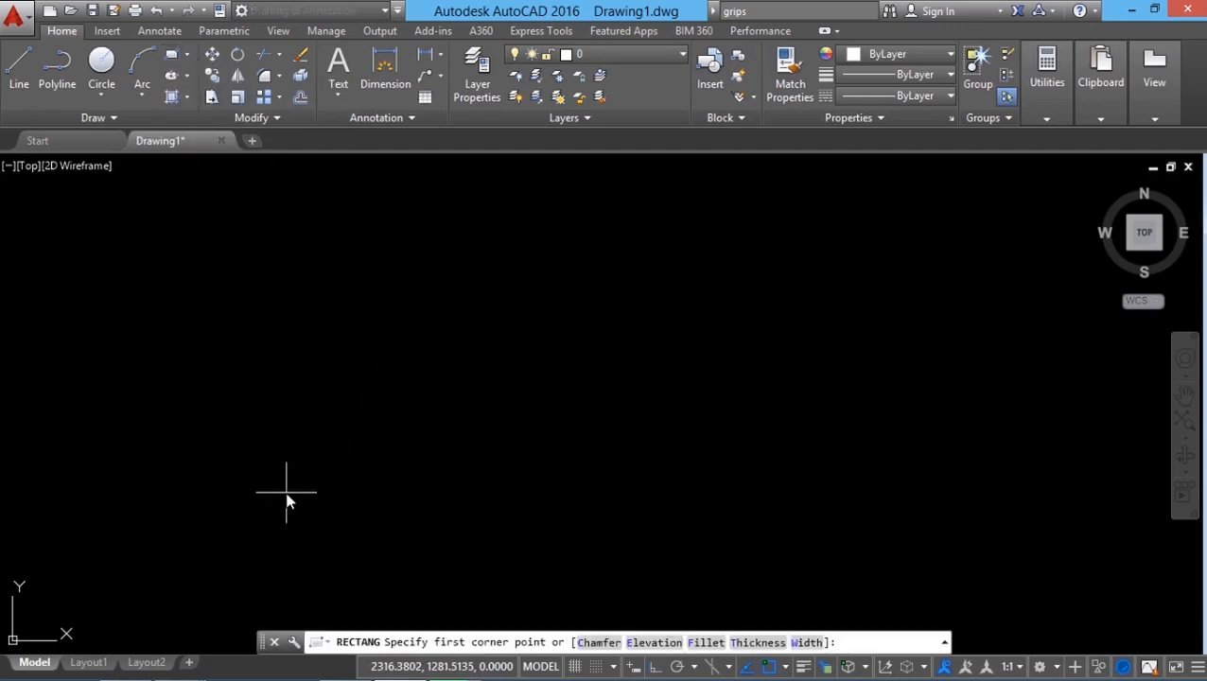
{"action": "left_click", "coordinate": [286, 491]}
{"action": "type", "text": "D"}
{"action": "key", "text": "Return"}
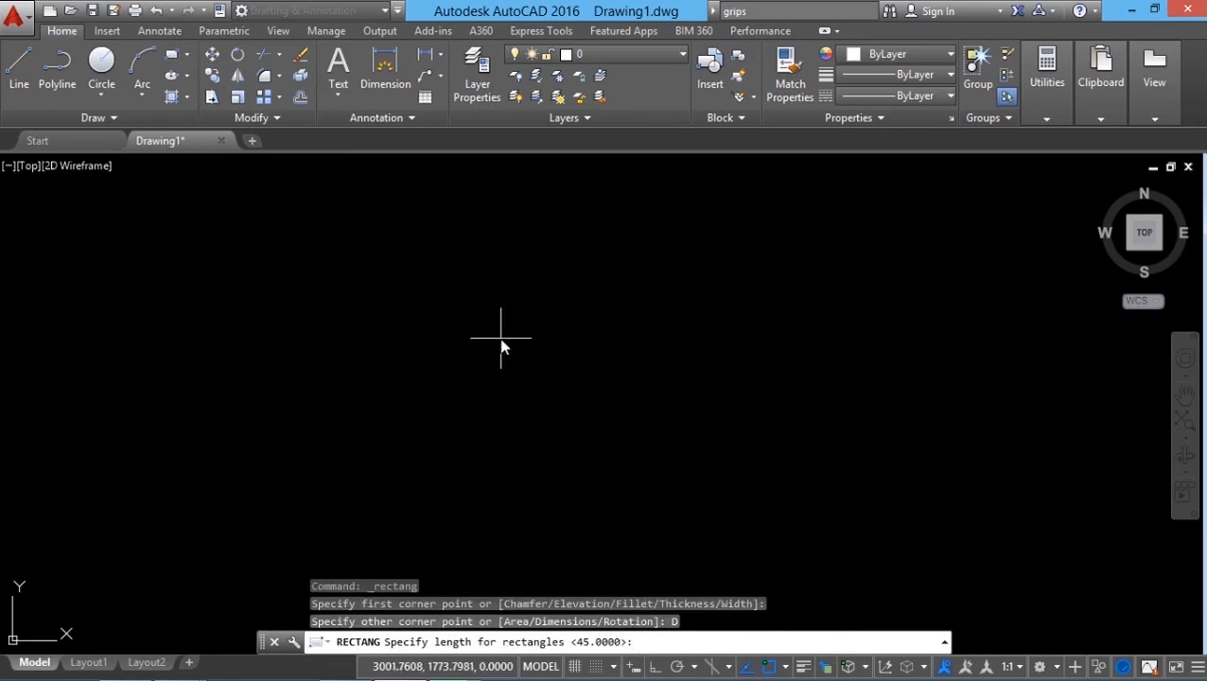
{"action": "type", "text": "45"}
{"action": "key", "text": "Return"}
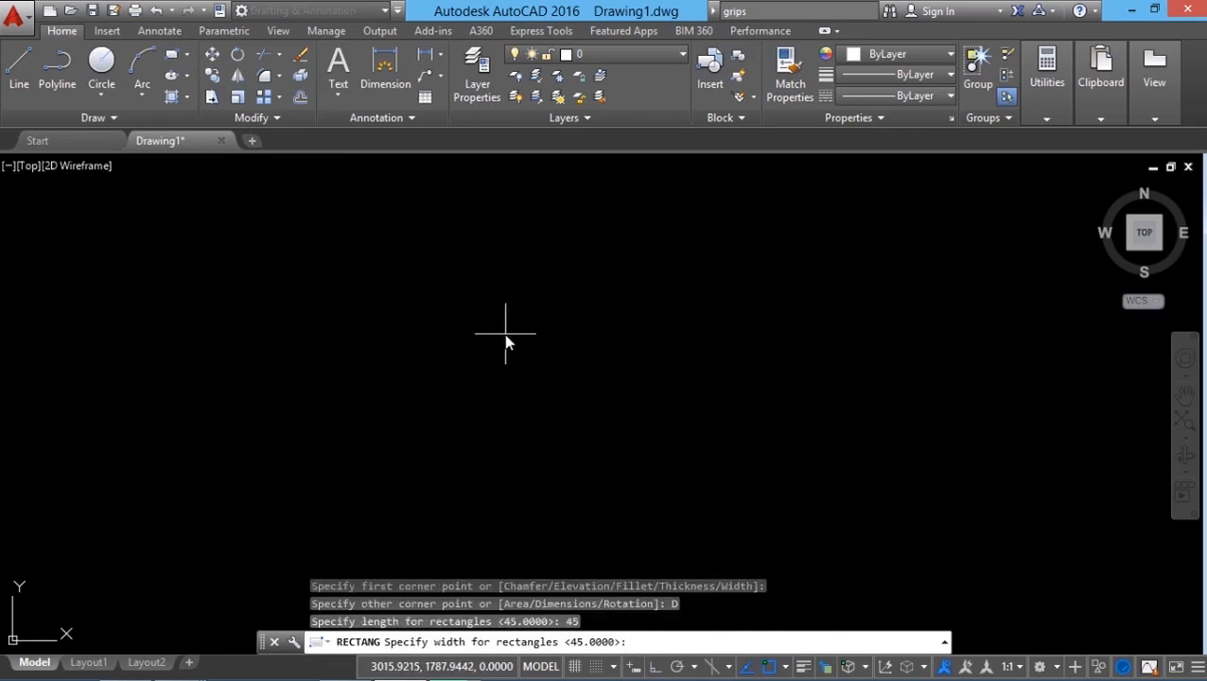
{"action": "type", "text": "45"}
{"action": "key", "text": "Return"}
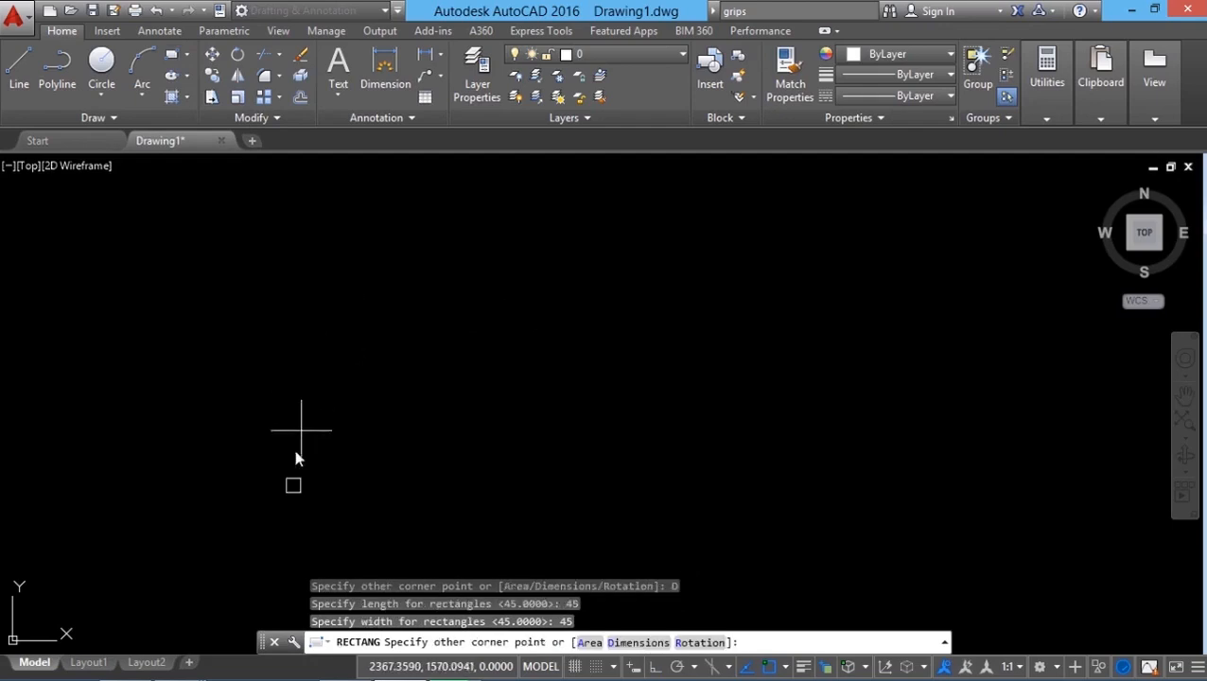
{"action": "left_click", "coordinate": [296, 480]}
Step: Trace the square's left, bottom and right sides with an open polyline
{"action": "scroll", "coordinate": [306, 440], "scroll_direction": "up", "scroll_amount": 10}
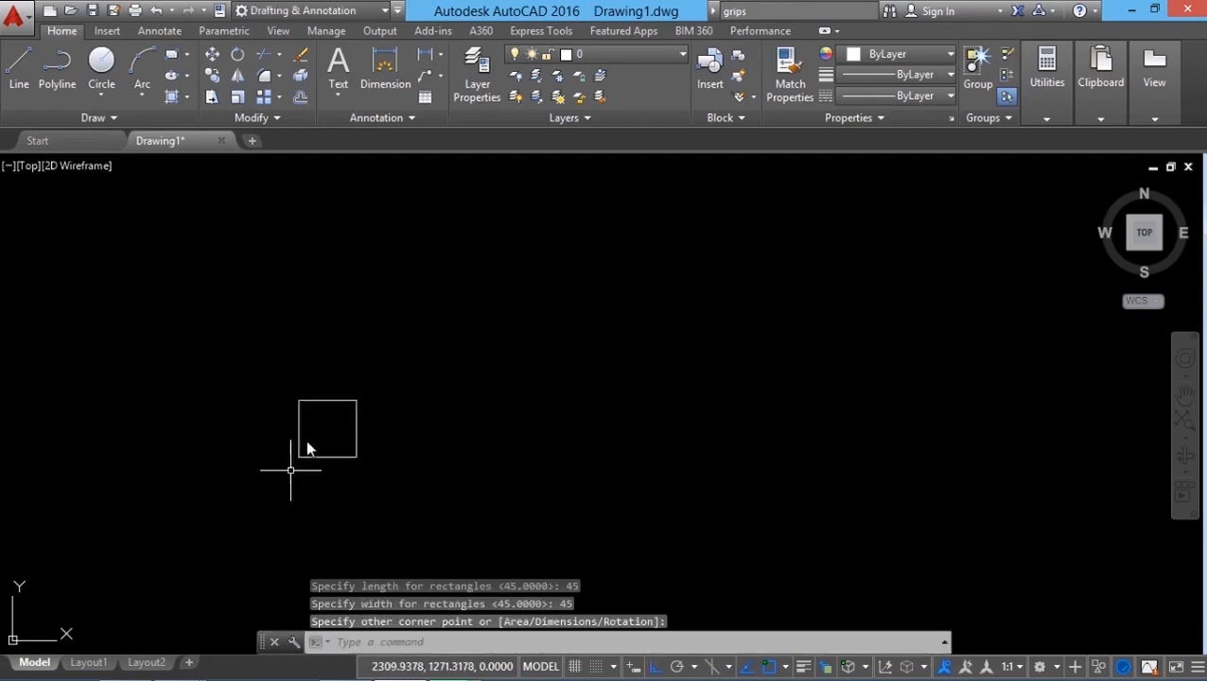
{"action": "left_click", "coordinate": [57, 63]}
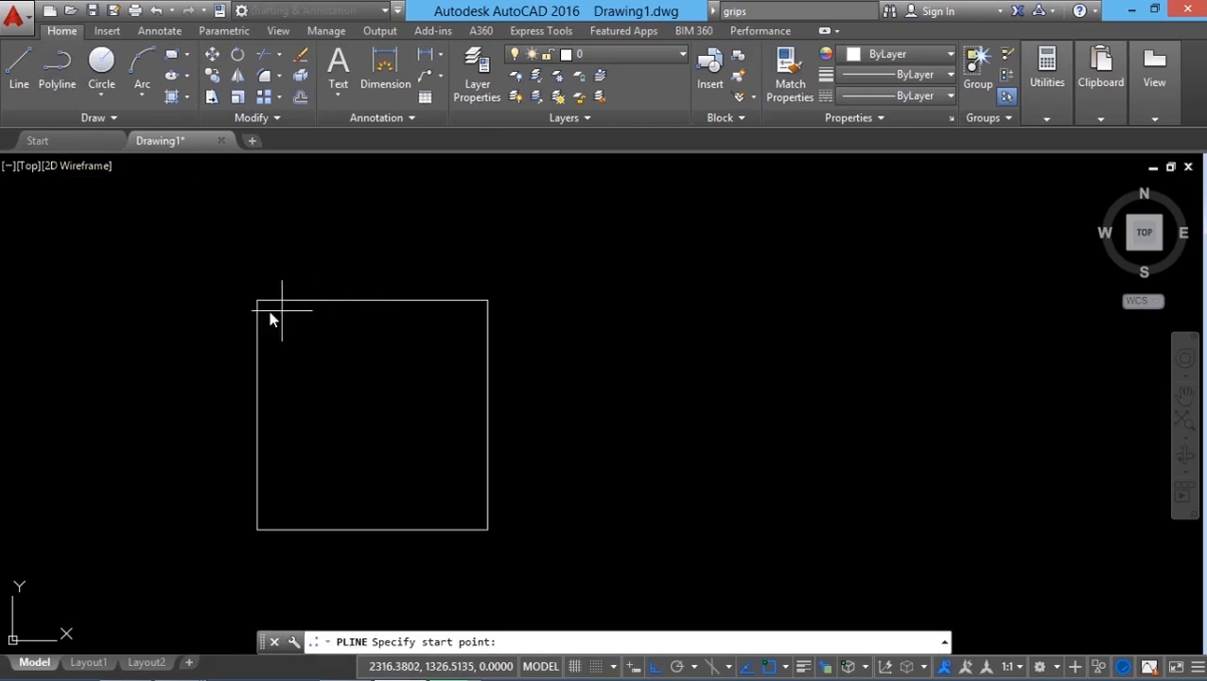
{"action": "left_click", "coordinate": [256, 301]}
{"action": "left_click", "coordinate": [257, 533]}
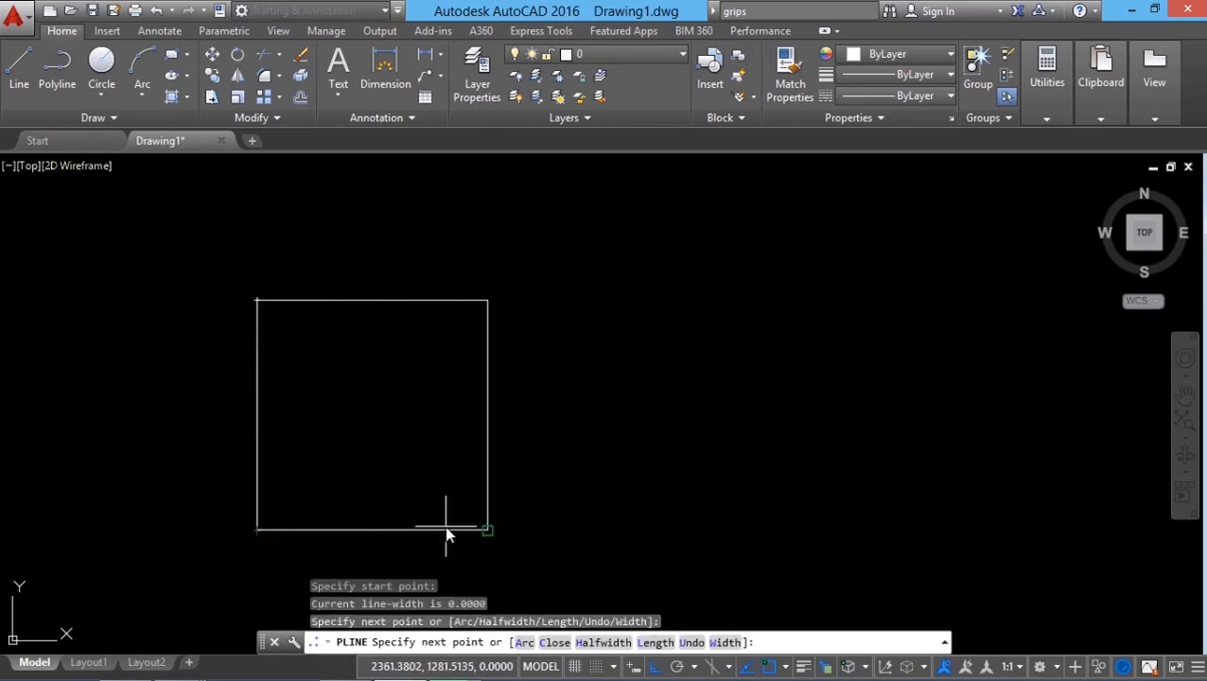
{"action": "left_click", "coordinate": [487, 530]}
{"action": "left_click", "coordinate": [488, 302]}
{"action": "key", "text": "Return"}
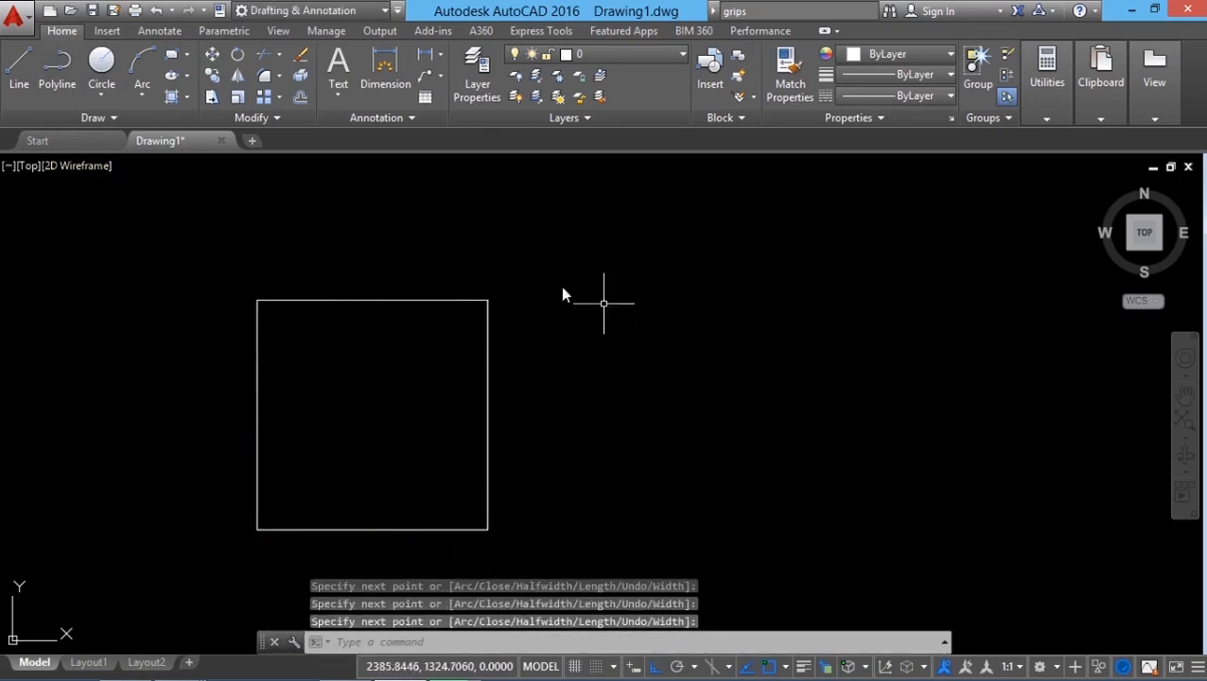
Step: Offset the U-shaped polyline 10 units outward
{"action": "left_click", "coordinate": [300, 100]}
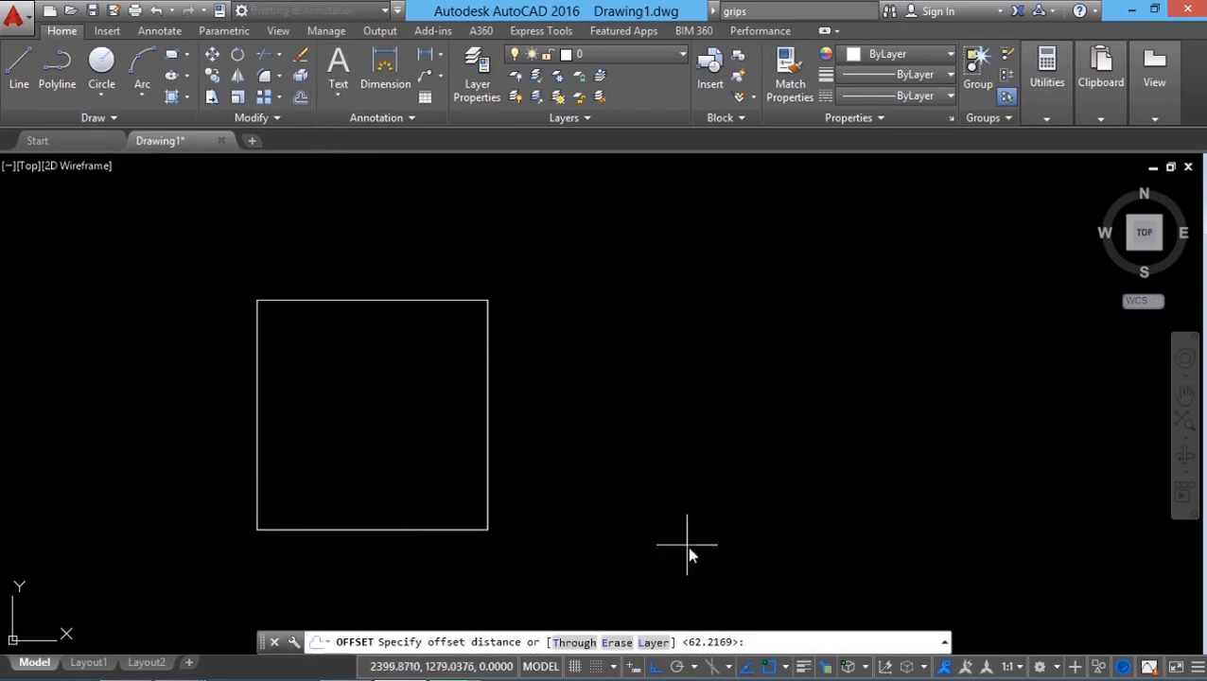
{"action": "type", "text": "10"}
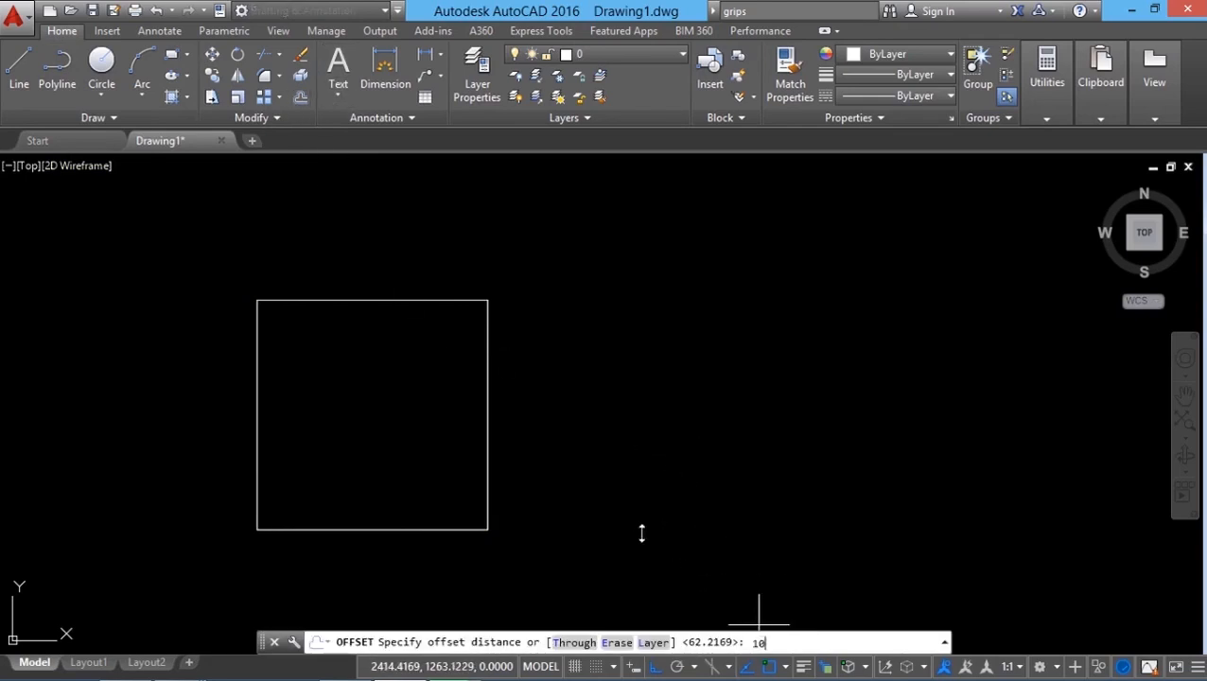
{"action": "key", "text": "Return"}
{"action": "left_click", "coordinate": [487, 438]}
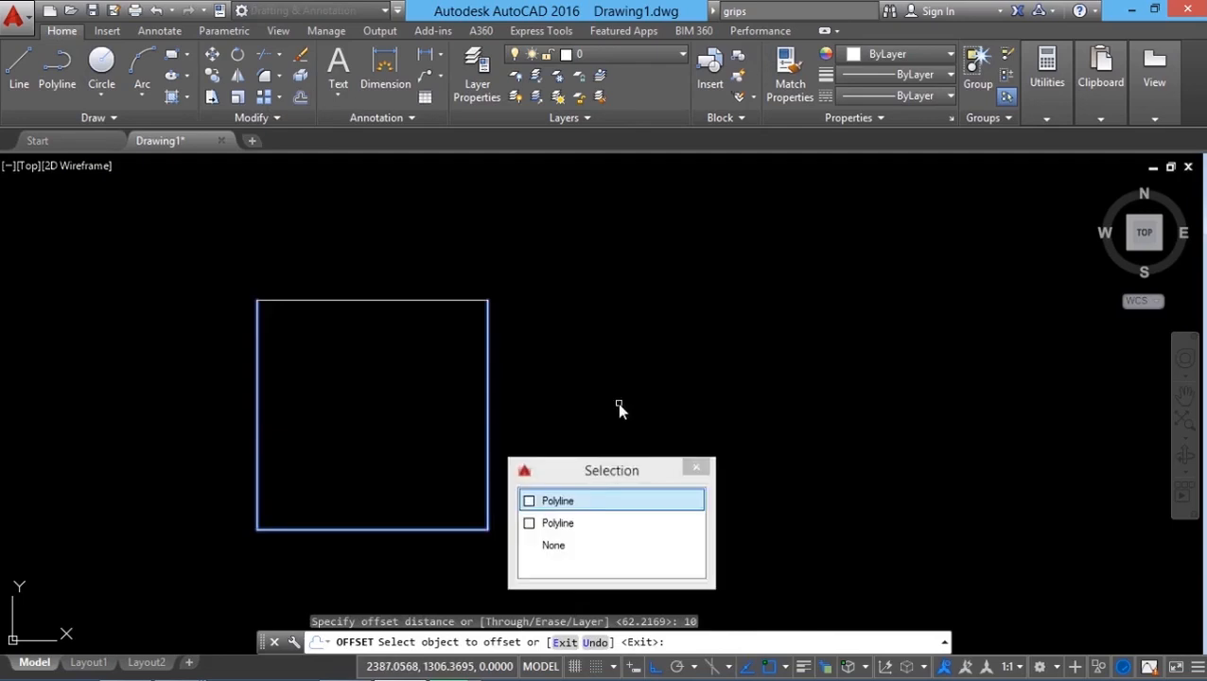
{"action": "left_click", "coordinate": [590, 496]}
{"action": "left_click", "coordinate": [632, 435]}
{"action": "key", "text": "Return"}
{"action": "scroll", "coordinate": [385, 337], "scroll_direction": "down", "scroll_amount": 2}
{"action": "scroll", "coordinate": [362, 359], "scroll_direction": "up", "scroll_amount": 2}
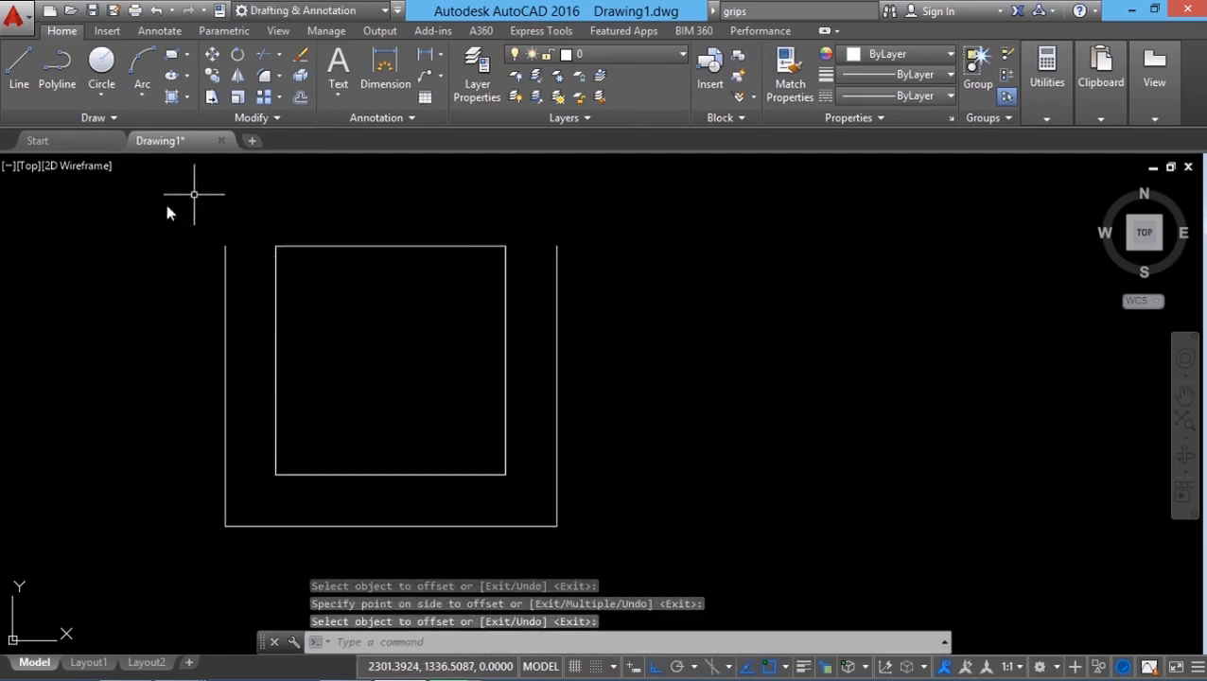
Step: Draw a polyline arc capping the top of the left arm between the outer and inner lines
{"action": "left_click", "coordinate": [57, 65]}
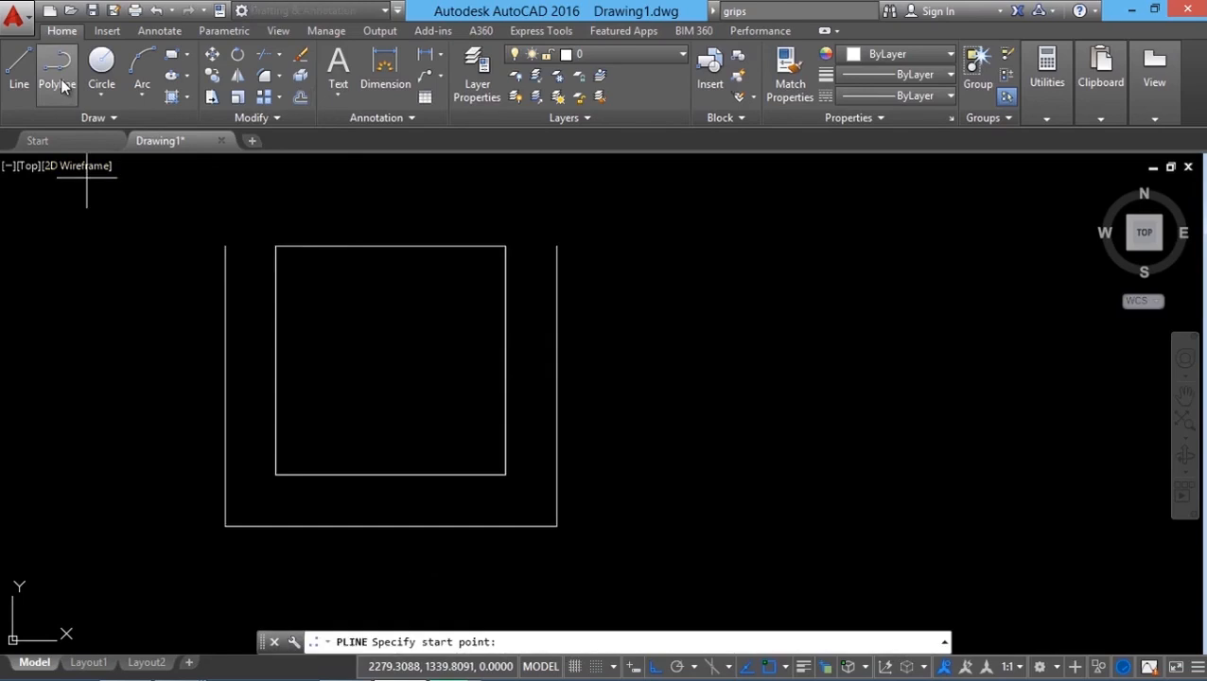
{"action": "left_click", "coordinate": [224, 248]}
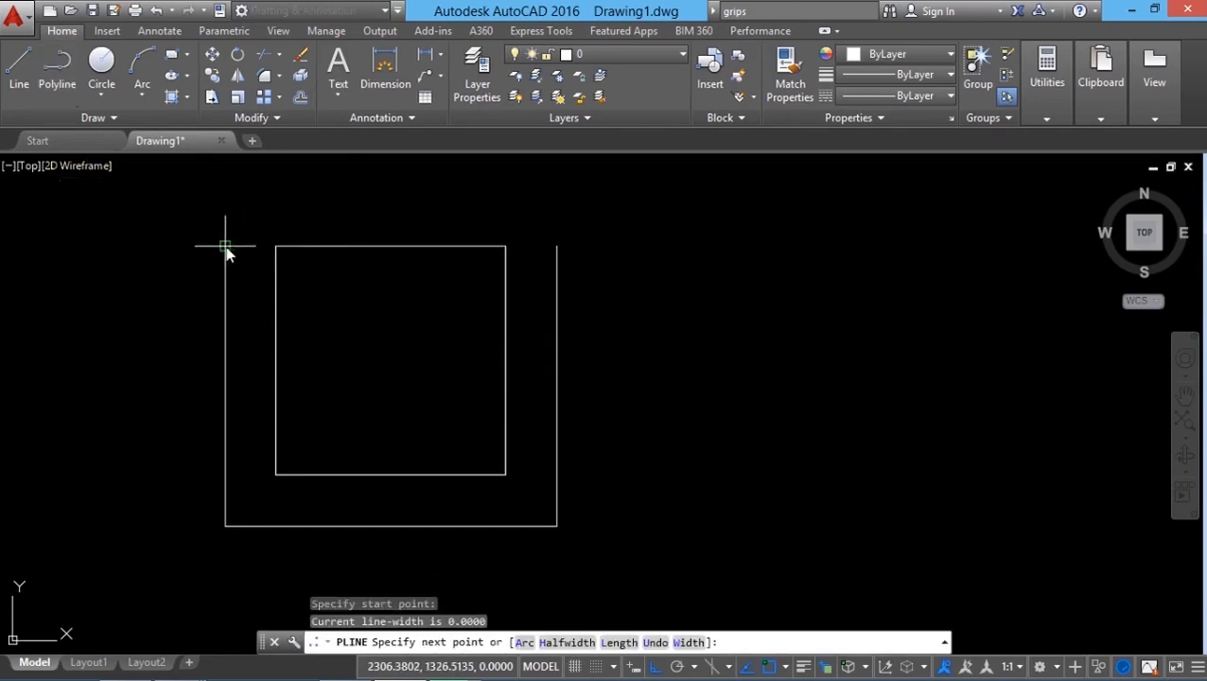
{"action": "right_click", "coordinate": [279, 201]}
{"action": "left_click", "coordinate": [326, 274]}
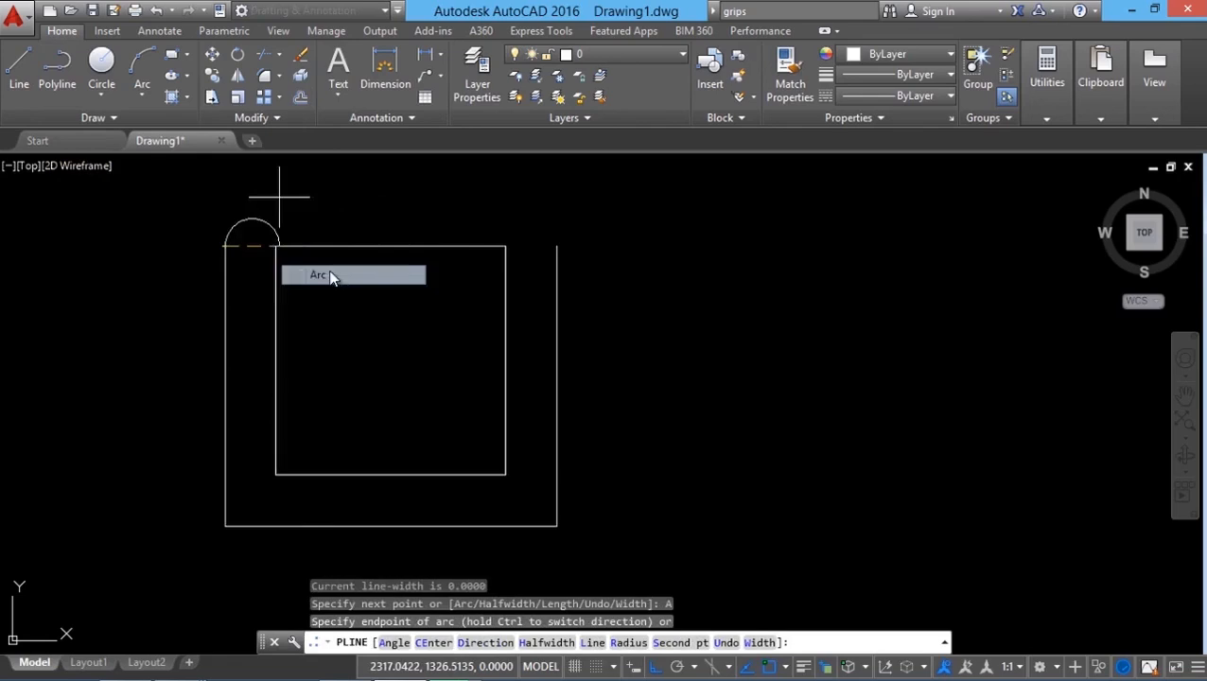
{"action": "right_click", "coordinate": [280, 234]}
{"action": "left_click", "coordinate": [318, 423]}
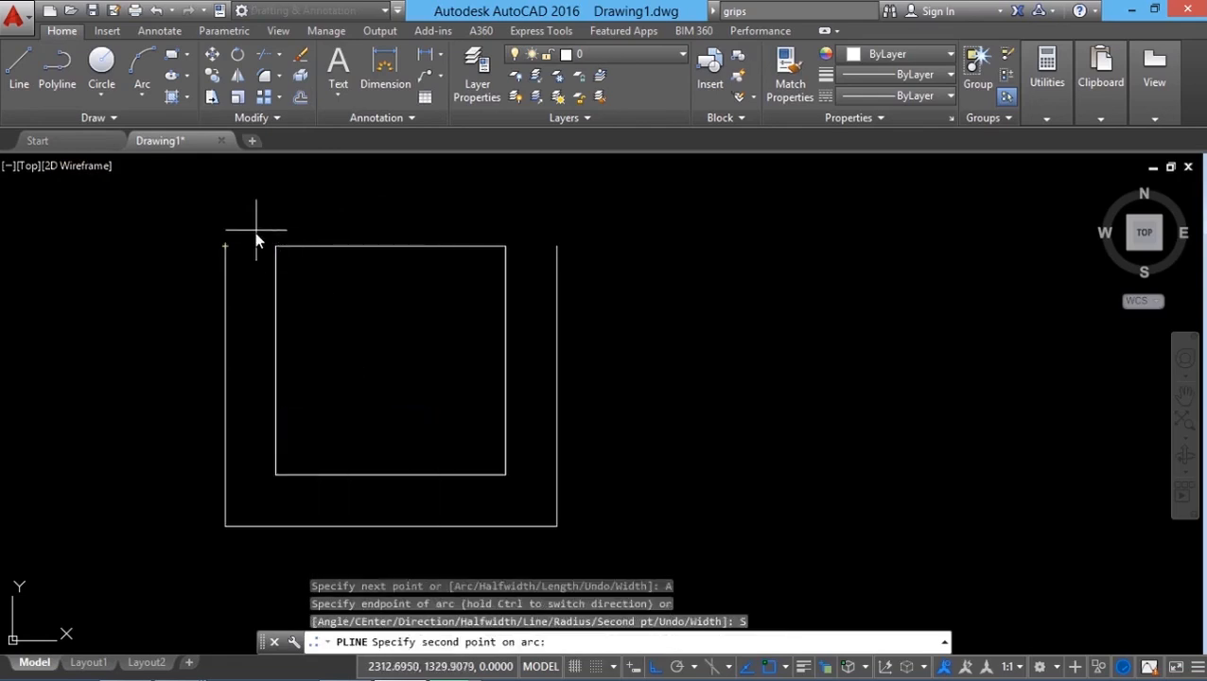
{"action": "left_click", "coordinate": [251, 229]}
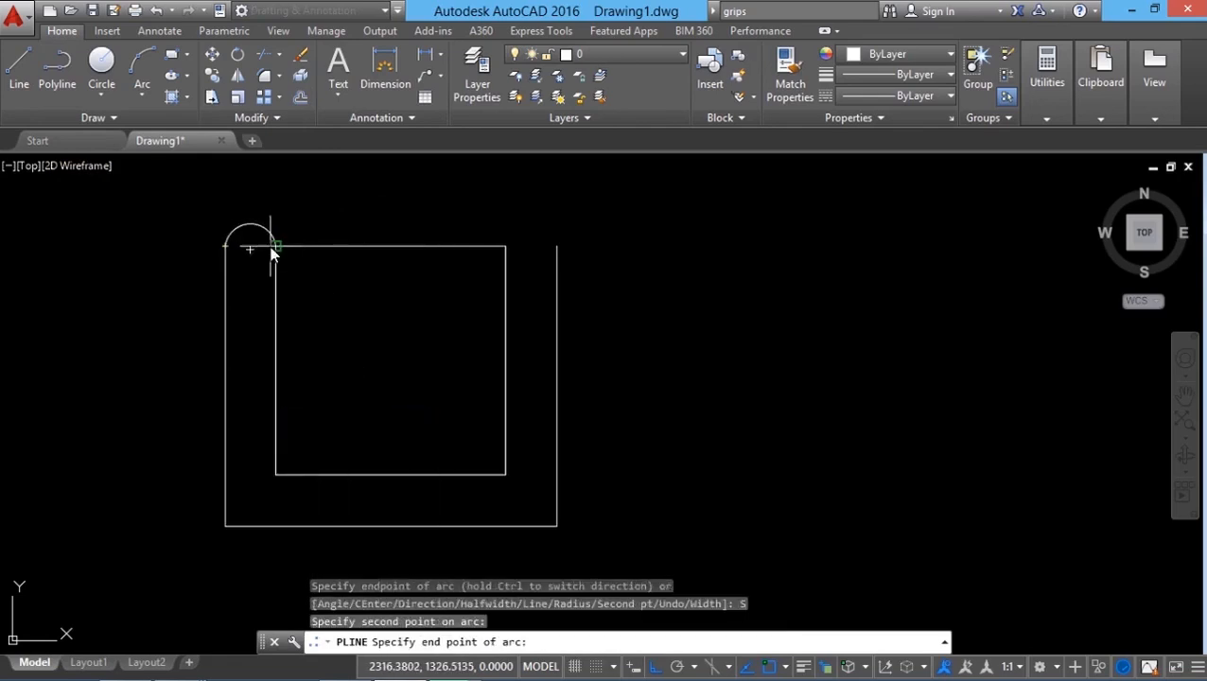
{"action": "left_click", "coordinate": [274, 247]}
{"action": "key", "text": "Return"}
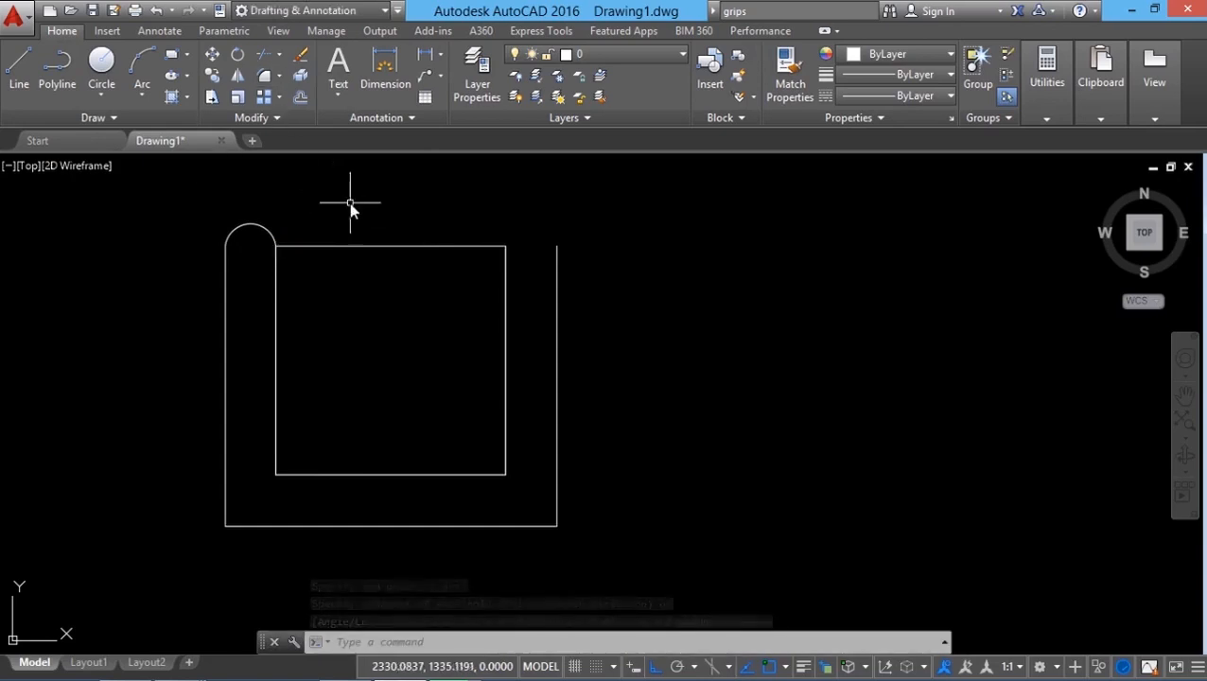
Step: Copy the arm cap arc onto the top of the right arm
{"action": "left_click", "coordinate": [211, 76]}
{"action": "left_click", "coordinate": [251, 194]}
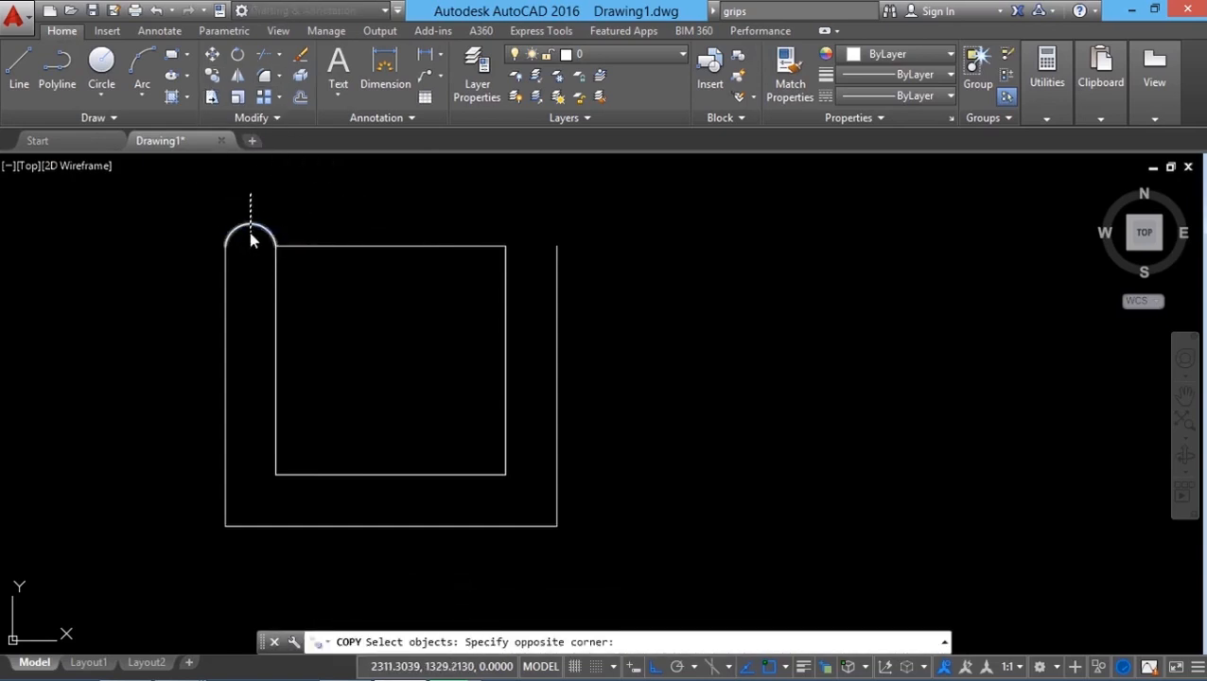
{"action": "left_click", "coordinate": [251, 240]}
{"action": "key", "text": "Return"}
{"action": "left_click", "coordinate": [275, 247]}
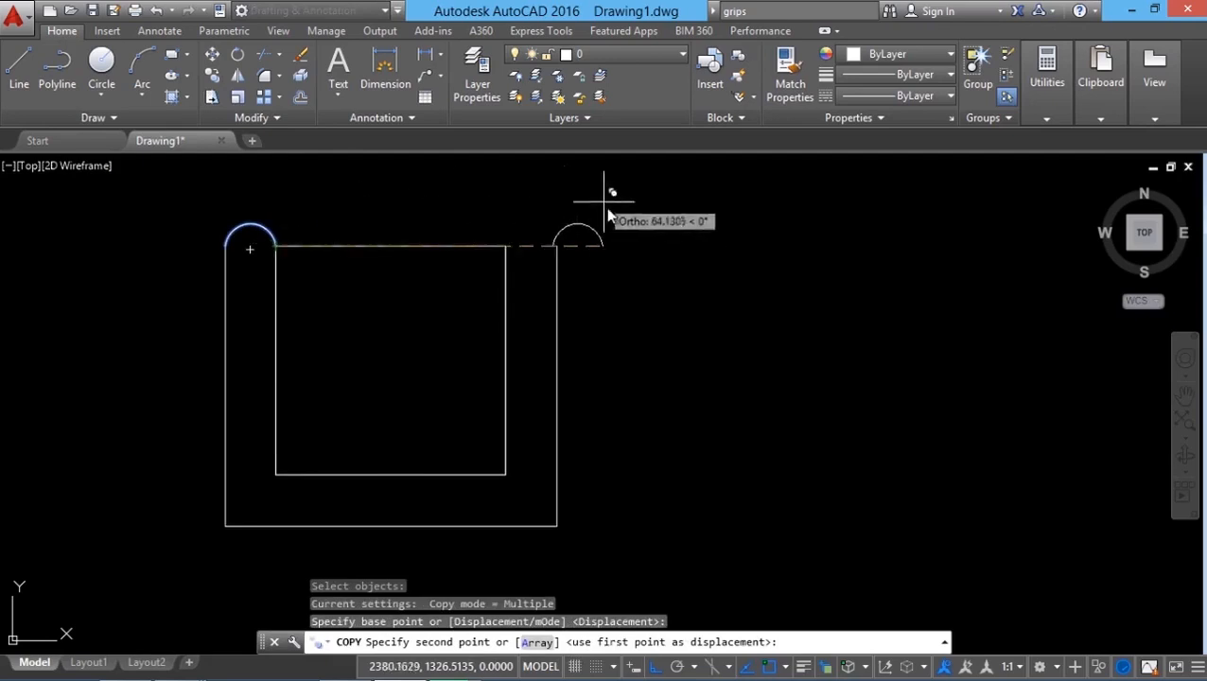
{"action": "left_click", "coordinate": [557, 244]}
{"action": "key", "text": "Escape"}
Step: Open the classic Array dialog and set a rectangular array of 3 rows and 6 columns
{"action": "scroll", "coordinate": [369, 431], "scroll_direction": "down", "scroll_amount": 4}
{"action": "scroll", "coordinate": [378, 437], "scroll_direction": "up", "scroll_amount": 2}
{"action": "middle_click_drag", "start_coordinate": [369, 464], "coordinate": [344, 480]}
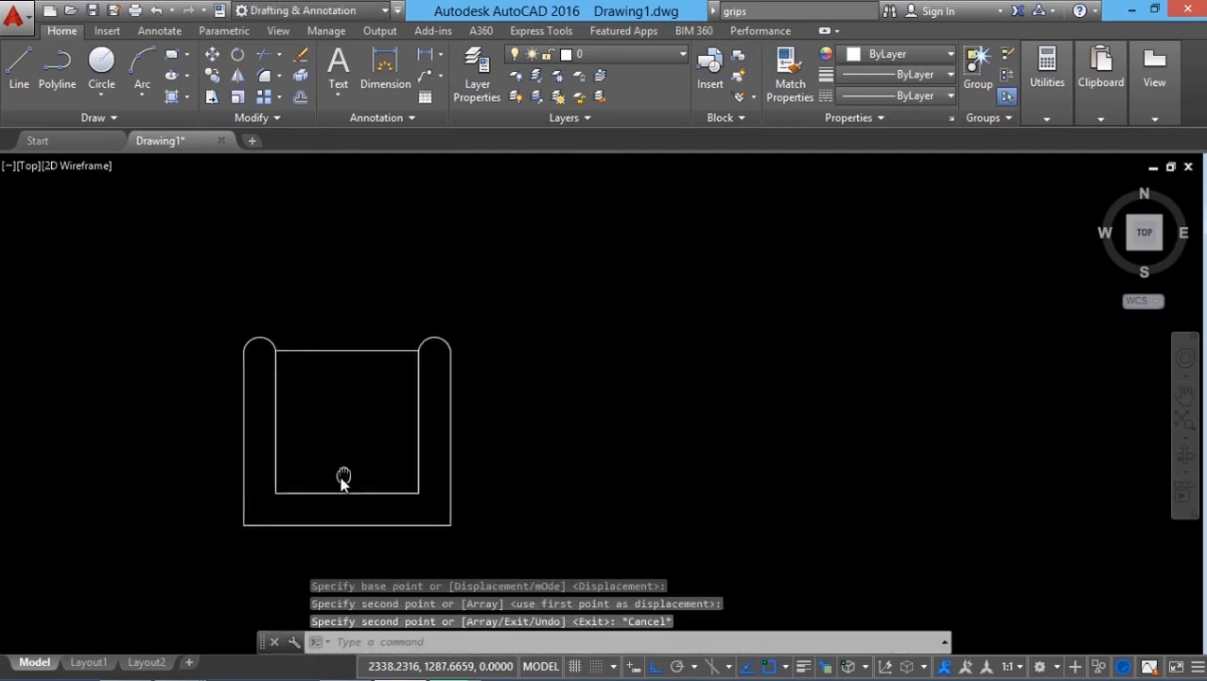
{"action": "scroll", "coordinate": [84, 539], "scroll_direction": "down", "scroll_amount": 3}
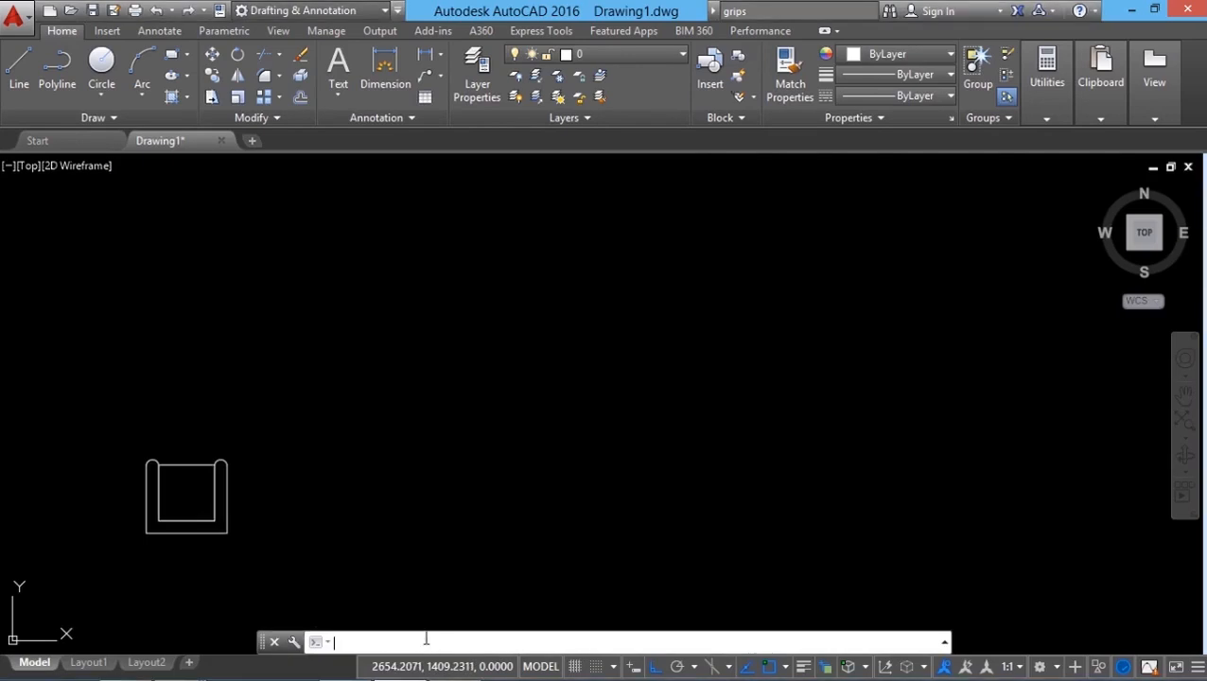
{"action": "type", "text": "arra"}
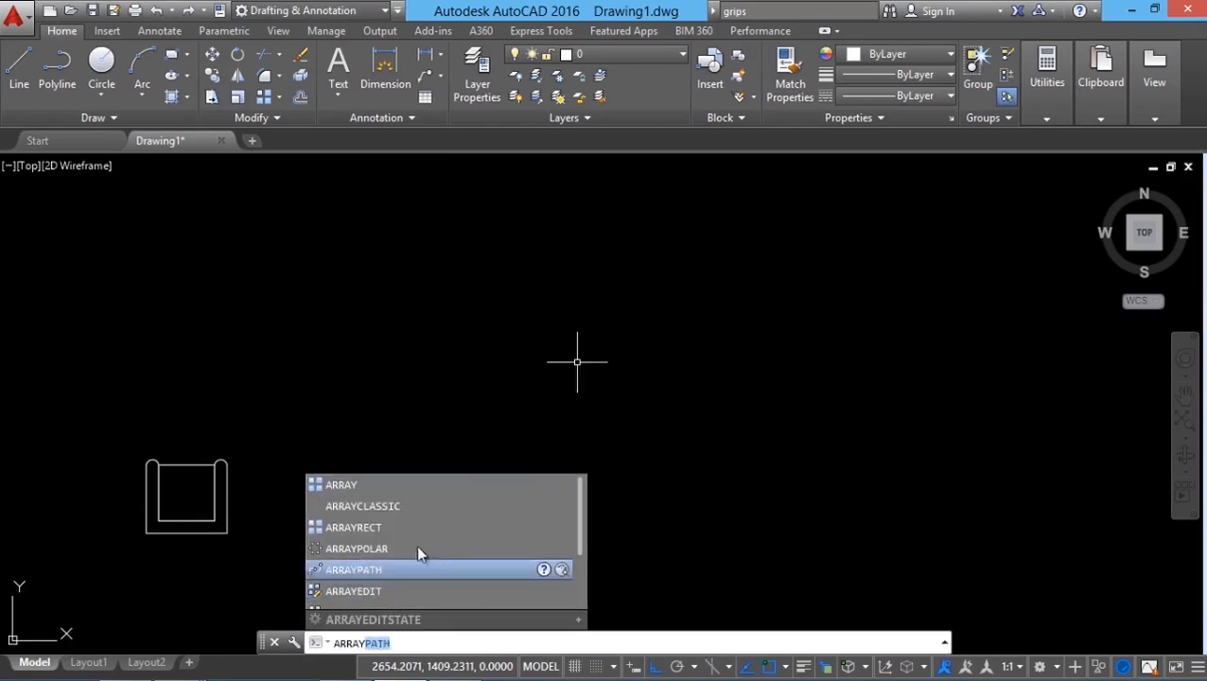
{"action": "left_click", "coordinate": [372, 504]}
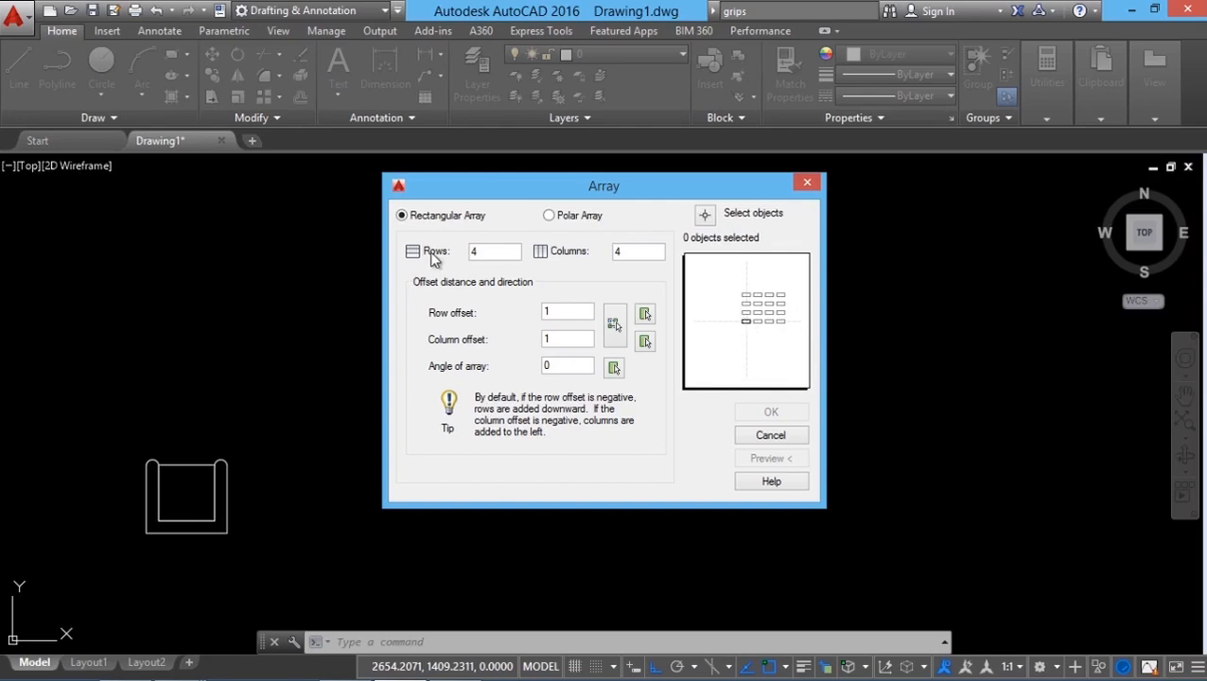
{"action": "left_click_drag", "start_coordinate": [487, 253], "coordinate": [391, 265]}
{"action": "type", "text": "3"}
{"action": "left_click_drag", "start_coordinate": [629, 252], "coordinate": [564, 249]}
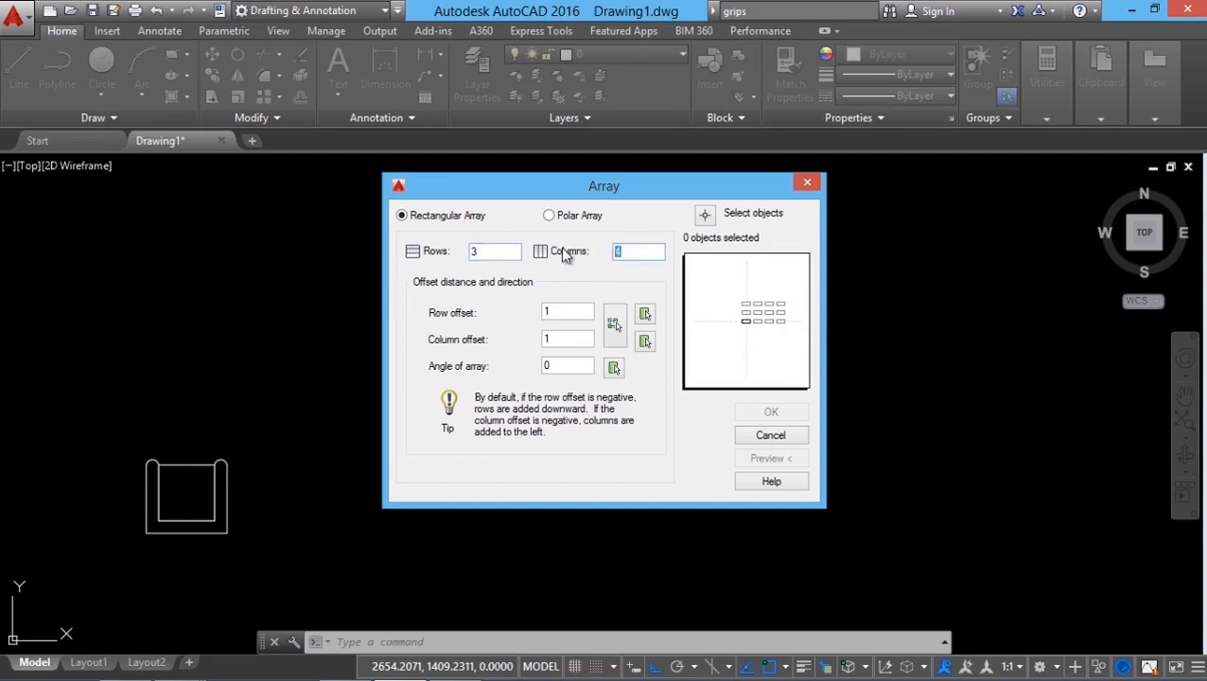
{"action": "type", "text": "6"}
Step: Select the whole chair shape as the array's objects
{"action": "left_click", "coordinate": [704, 217]}
{"action": "left_click", "coordinate": [87, 415]}
{"action": "left_click", "coordinate": [300, 549]}
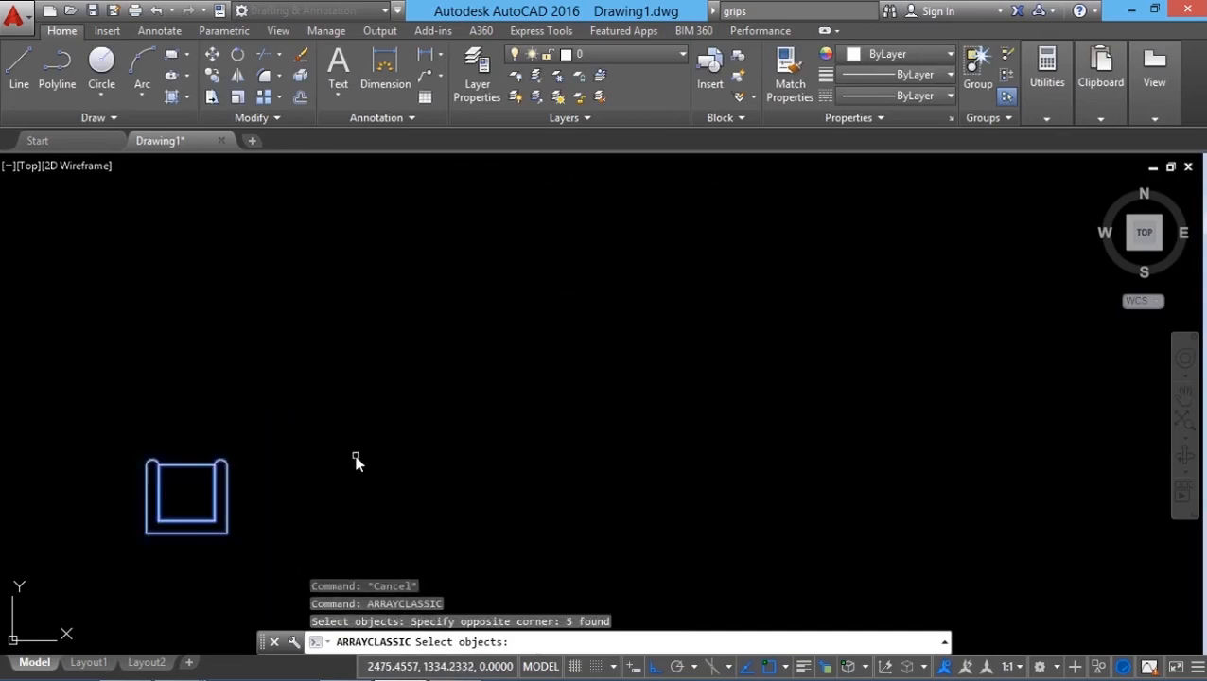
{"action": "key", "text": "Return"}
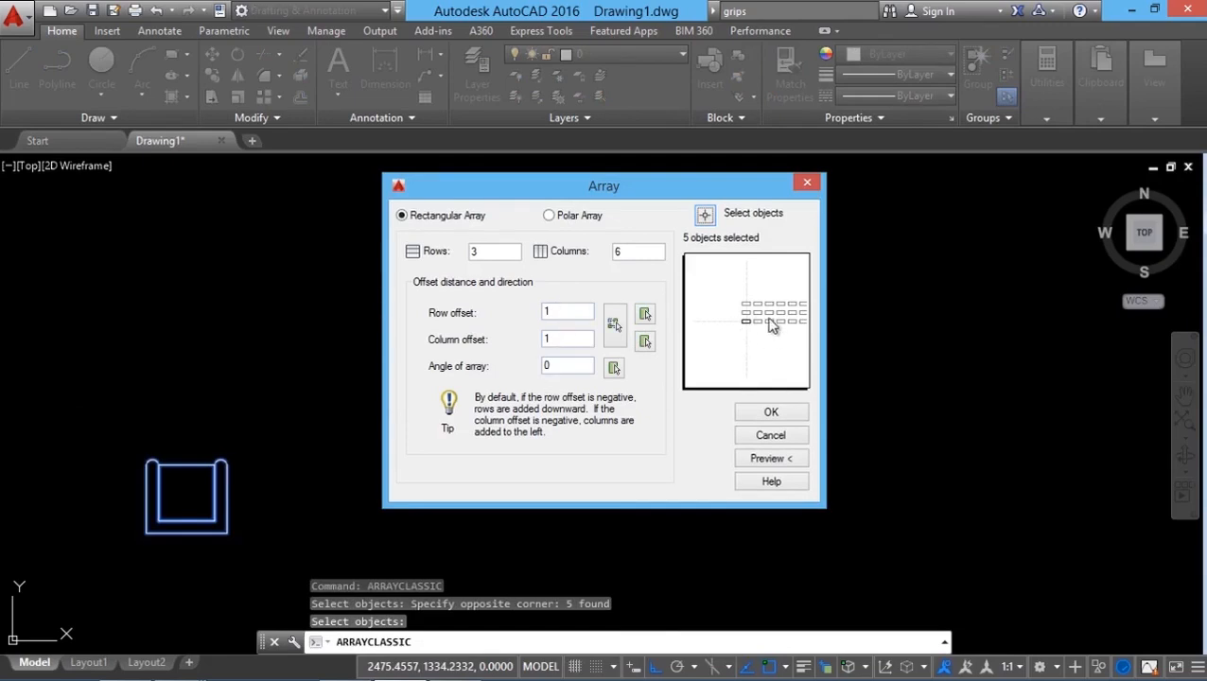
Step: Set the row and column offsets to 75 and preview the array
{"action": "double_click", "coordinate": [569, 312]}
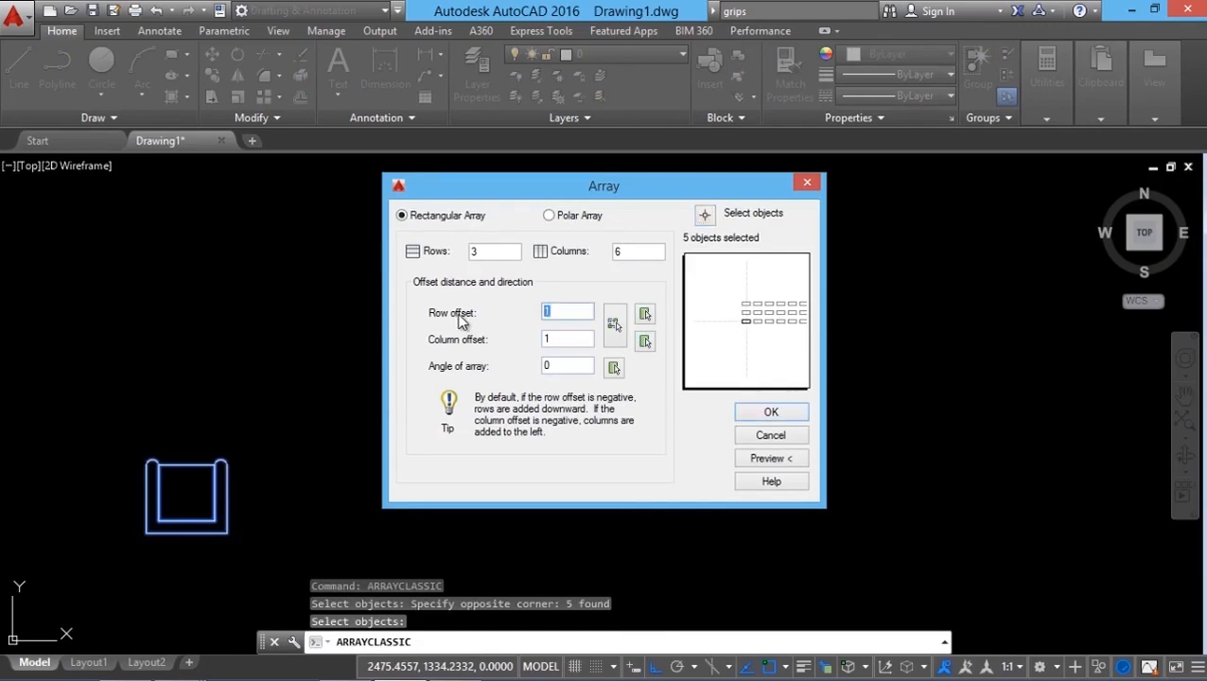
{"action": "type", "text": "75"}
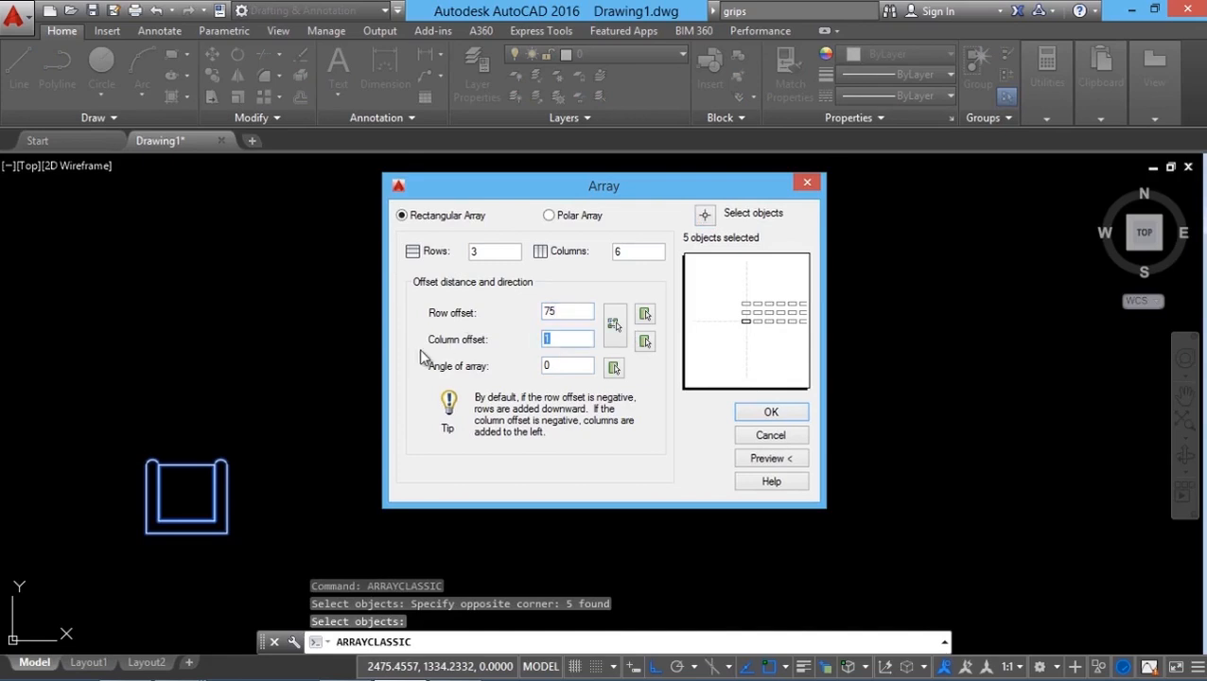
{"action": "type", "text": "75"}
{"action": "left_click", "coordinate": [765, 458]}
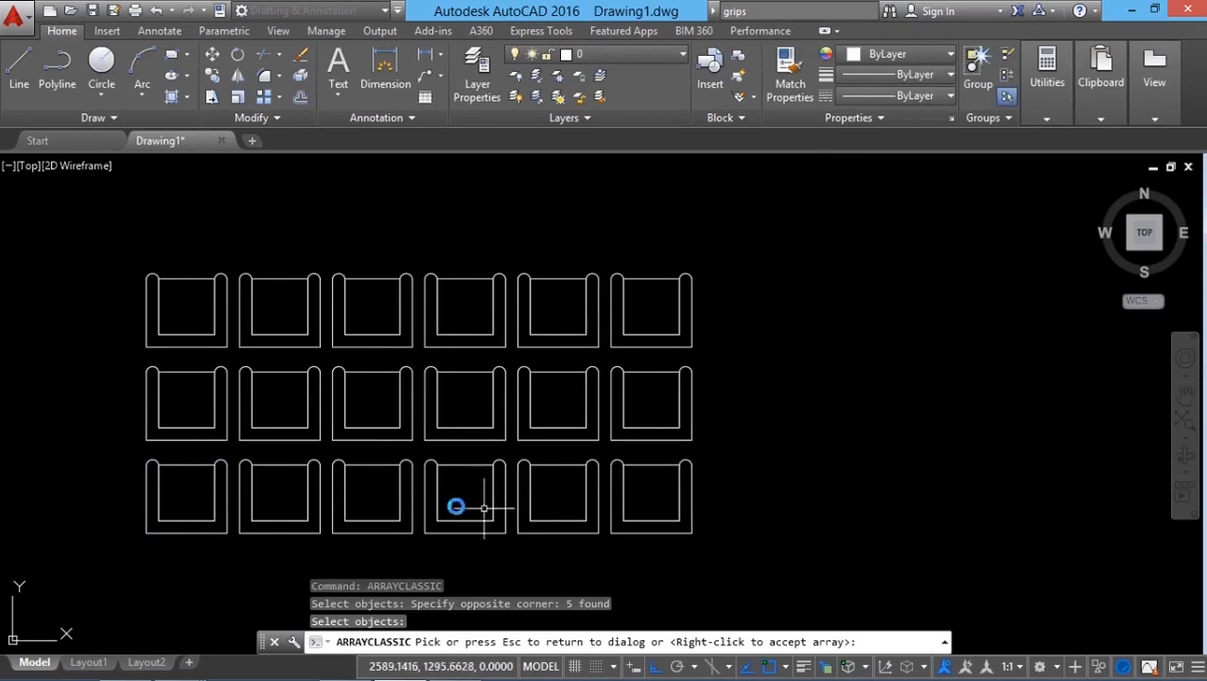
{"action": "left_click", "coordinate": [818, 335]}
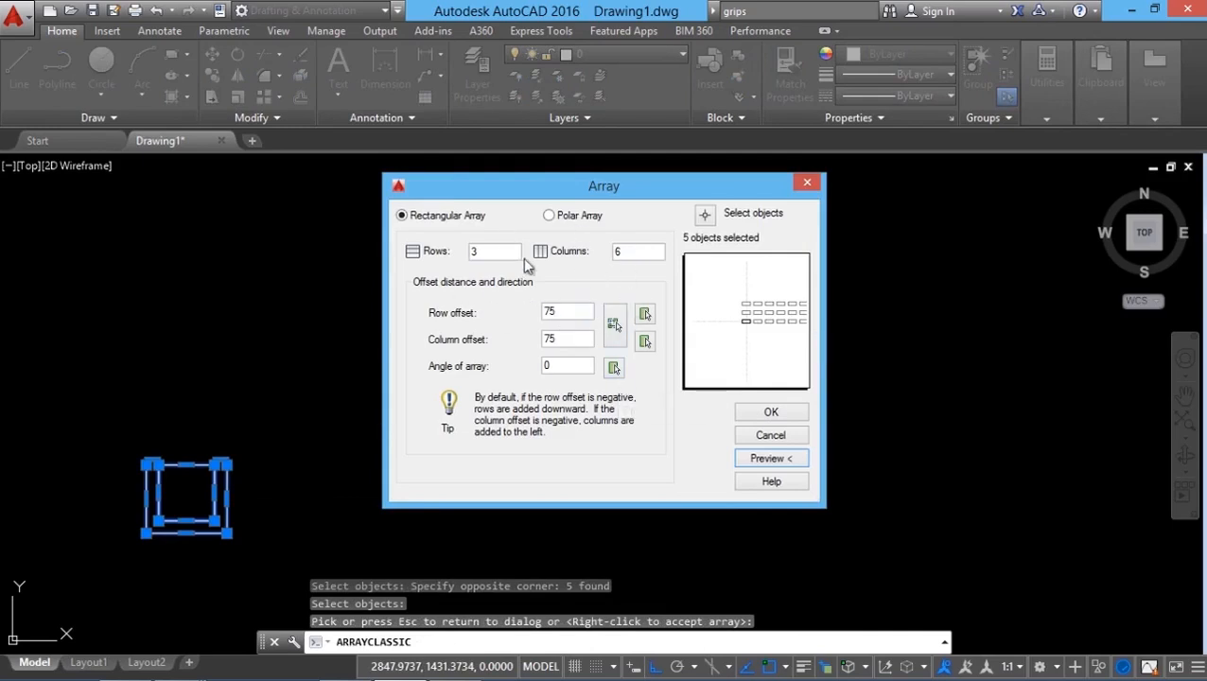
Step: Set the array to 8 columns and pick both offsets with a unit cell drawn from the chair's corner
{"action": "double_click", "coordinate": [634, 251]}
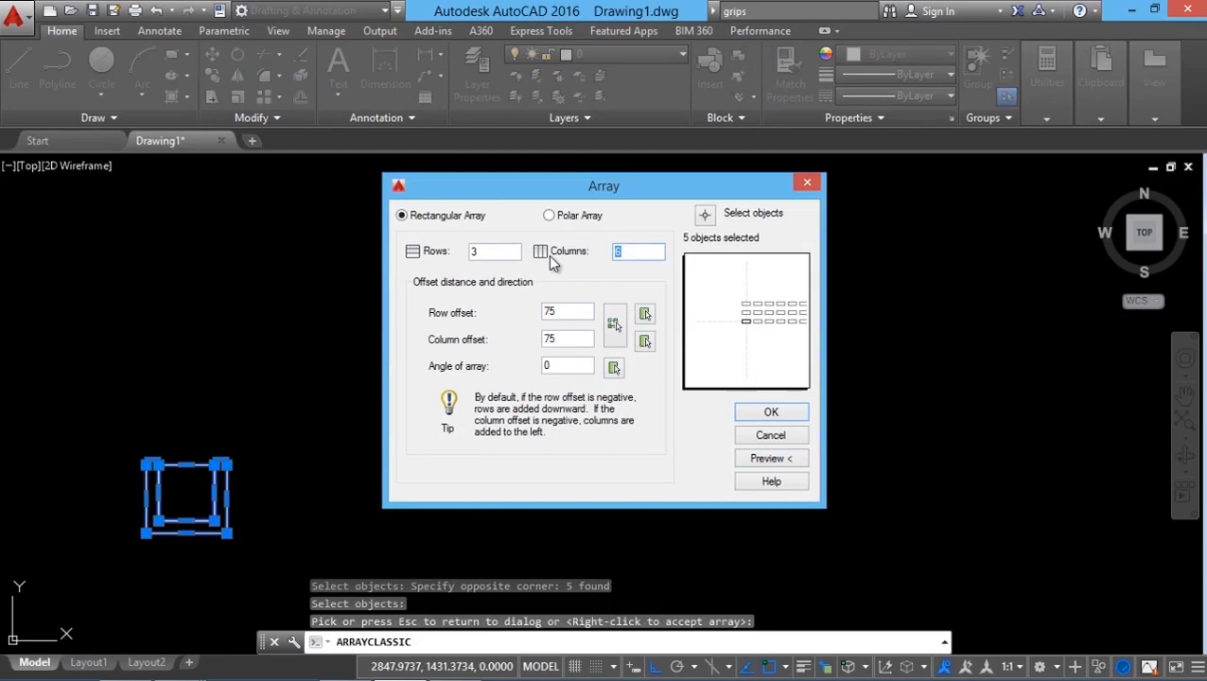
{"action": "type", "text": "8"}
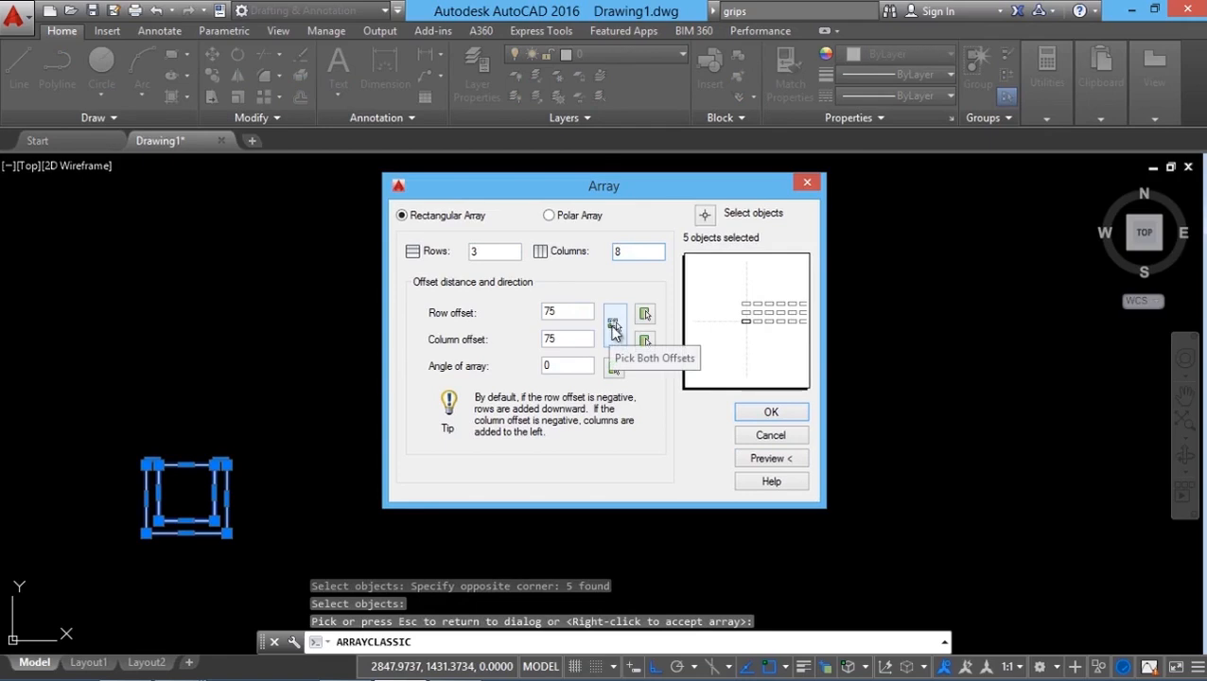
{"action": "left_click", "coordinate": [613, 326]}
{"action": "left_click", "coordinate": [197, 451]}
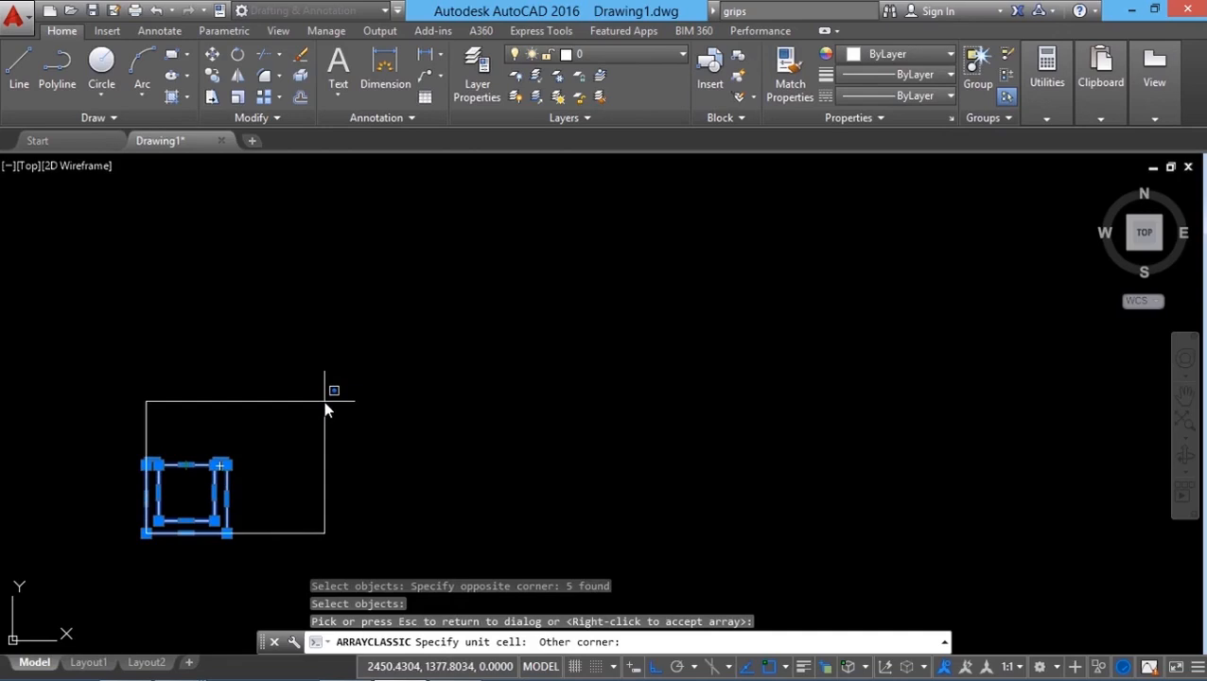
{"action": "left_click", "coordinate": [323, 401]}
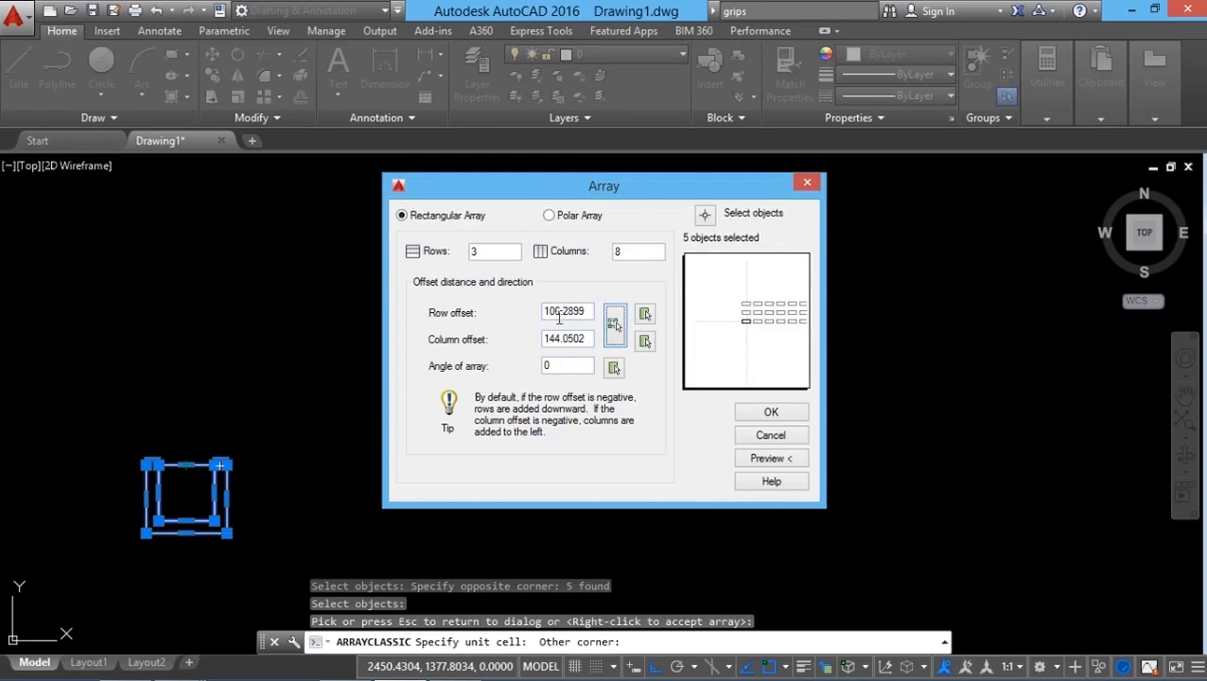
Step: Preview the array with the picked offsets, and again with an array angle of 15 degrees
{"action": "left_click", "coordinate": [776, 459]}
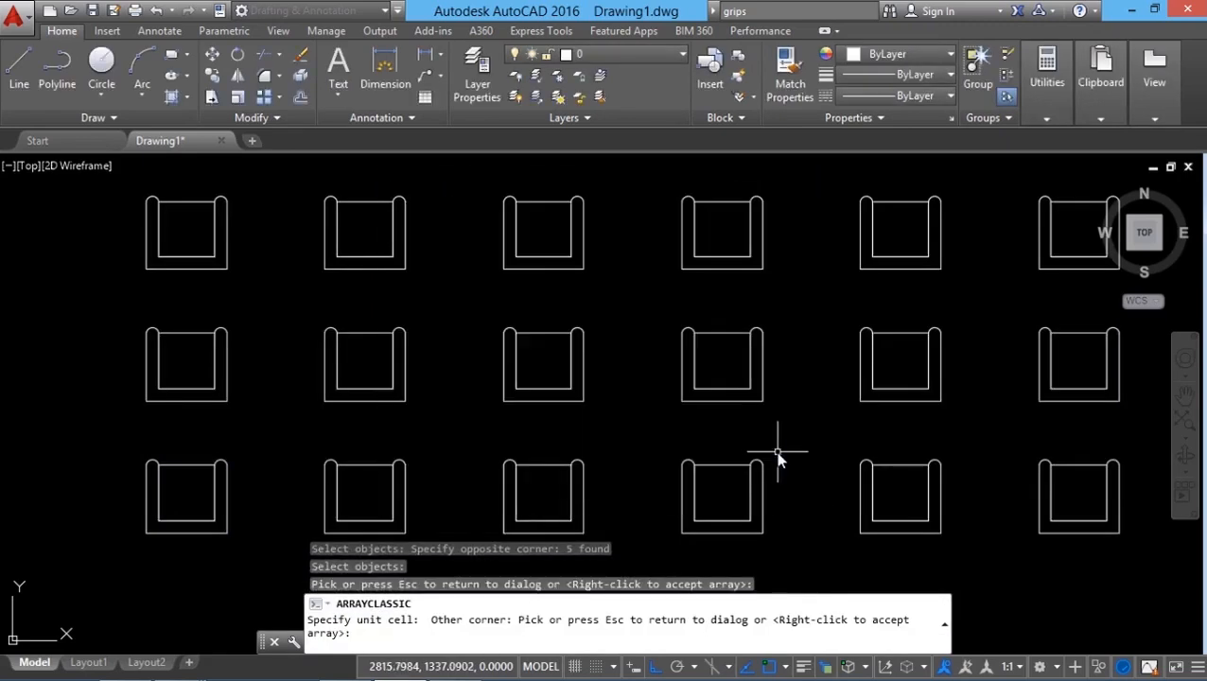
{"action": "left_click", "coordinate": [776, 459]}
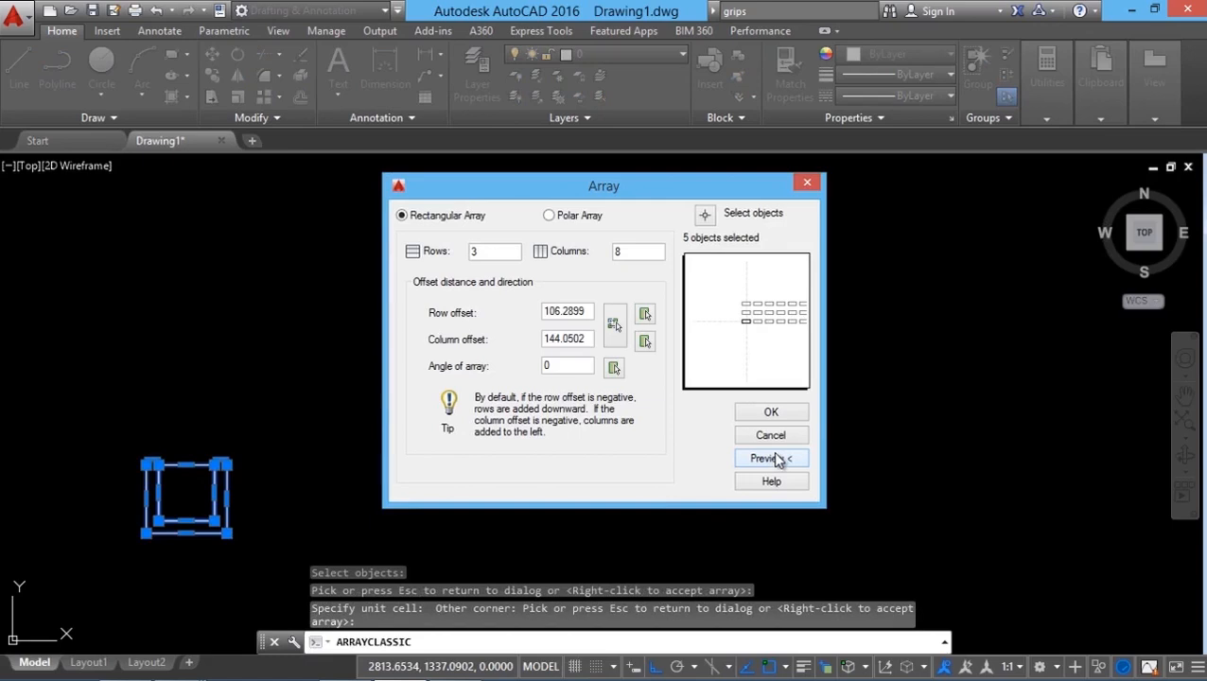
{"action": "double_click", "coordinate": [560, 370]}
{"action": "type", "text": "15"}
{"action": "left_click", "coordinate": [765, 461]}
{"action": "scroll", "coordinate": [533, 499], "scroll_direction": "down", "scroll_amount": 3}
{"action": "scroll", "coordinate": [593, 473], "scroll_direction": "up", "scroll_amount": 1}
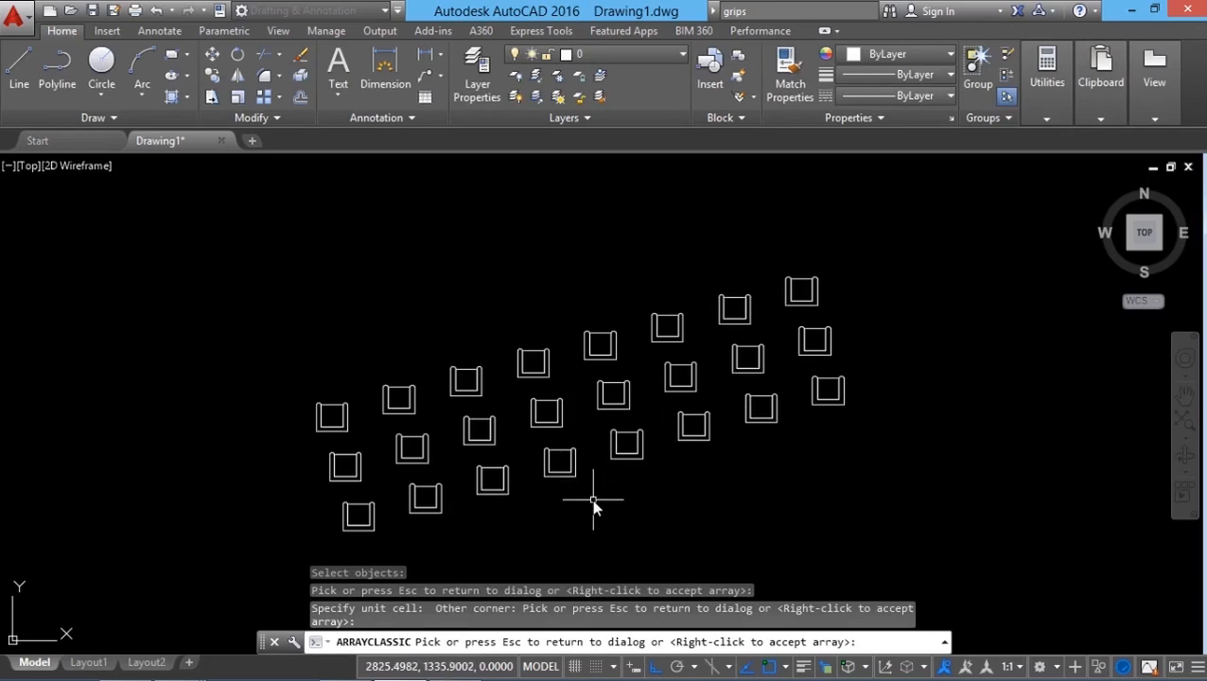
{"action": "key", "text": "Escape"}
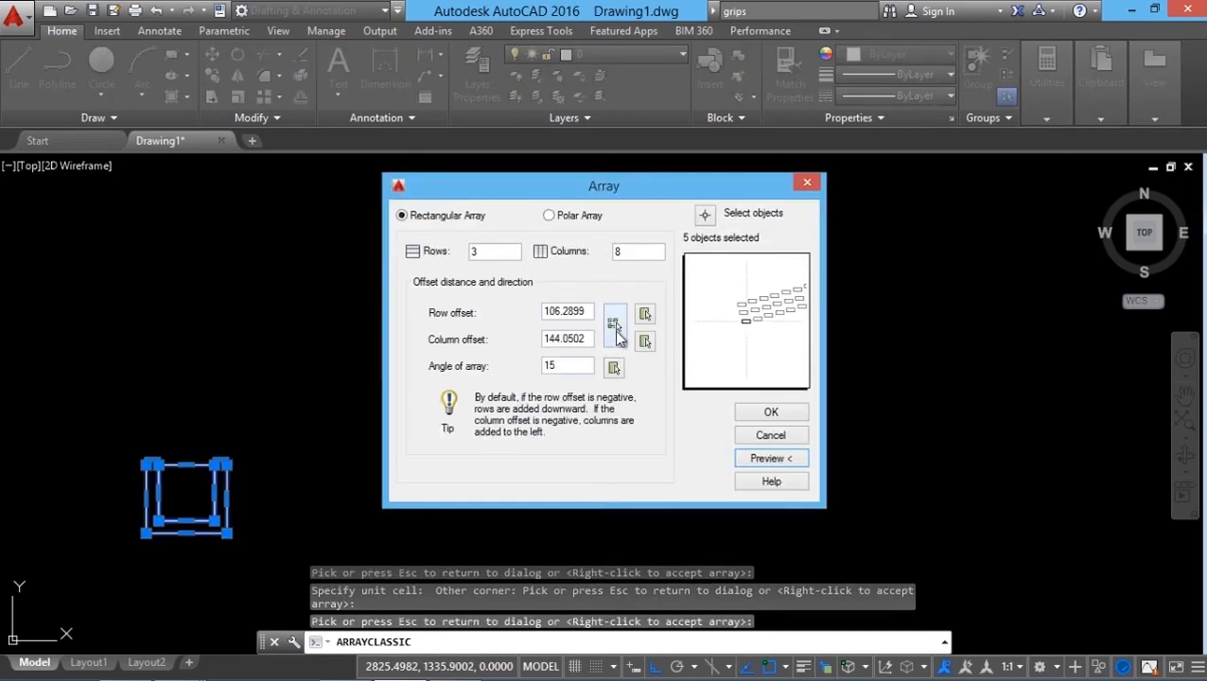
Step: Reset the array angle to 0, set row and column offsets to 75, and create the array
{"action": "type", "text": "0"}
{"action": "left_click_drag", "start_coordinate": [592, 312], "coordinate": [420, 308]}
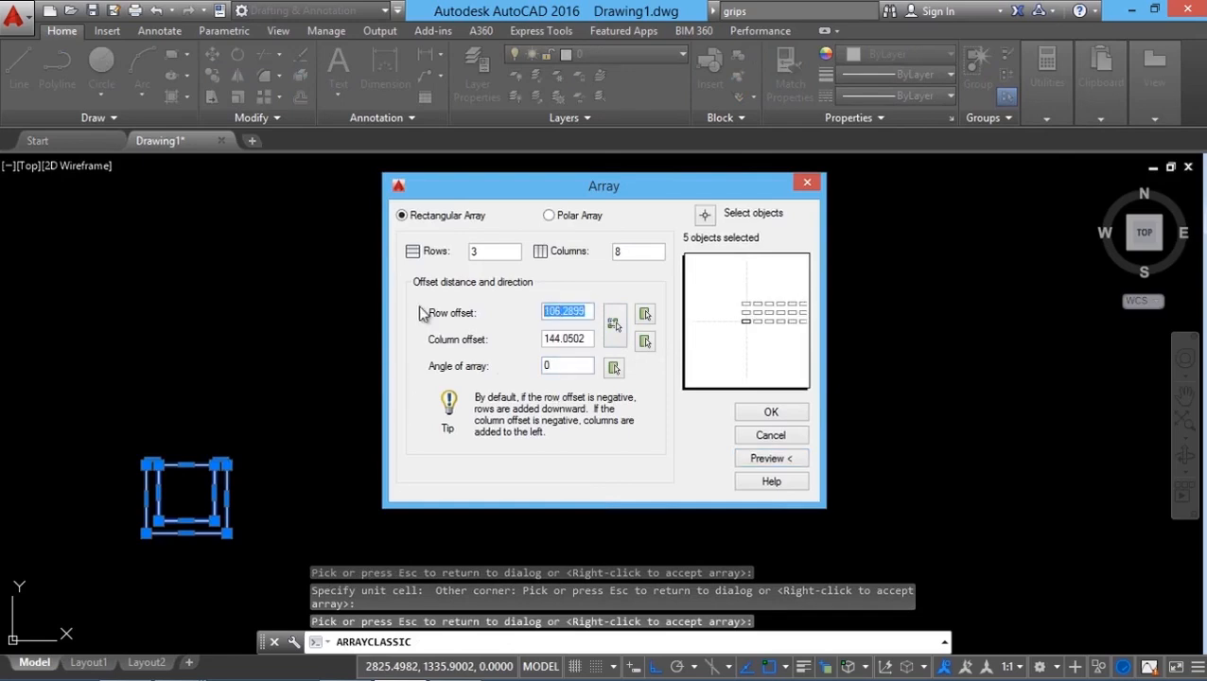
{"action": "type", "text": "75"}
{"action": "left_click_drag", "start_coordinate": [587, 339], "coordinate": [563, 339]}
{"action": "left_click_drag", "start_coordinate": [421, 336], "coordinate": [295, 353]}
{"action": "type", "text": "7"}
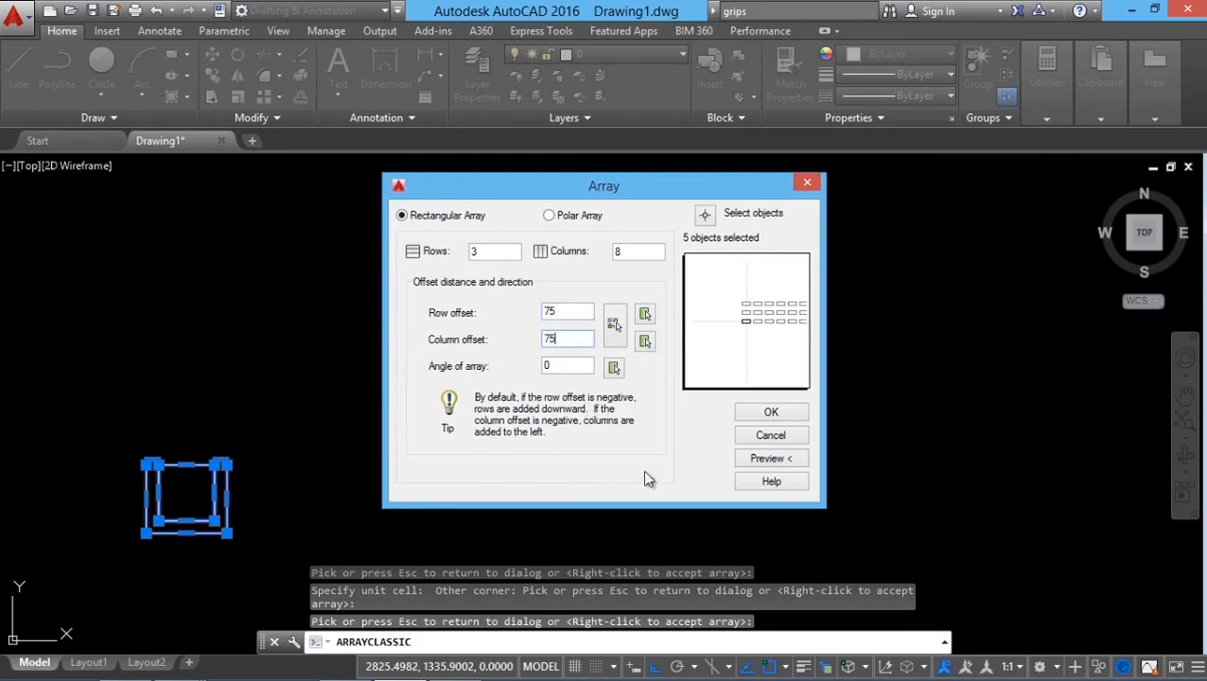
{"action": "left_click", "coordinate": [753, 416]}
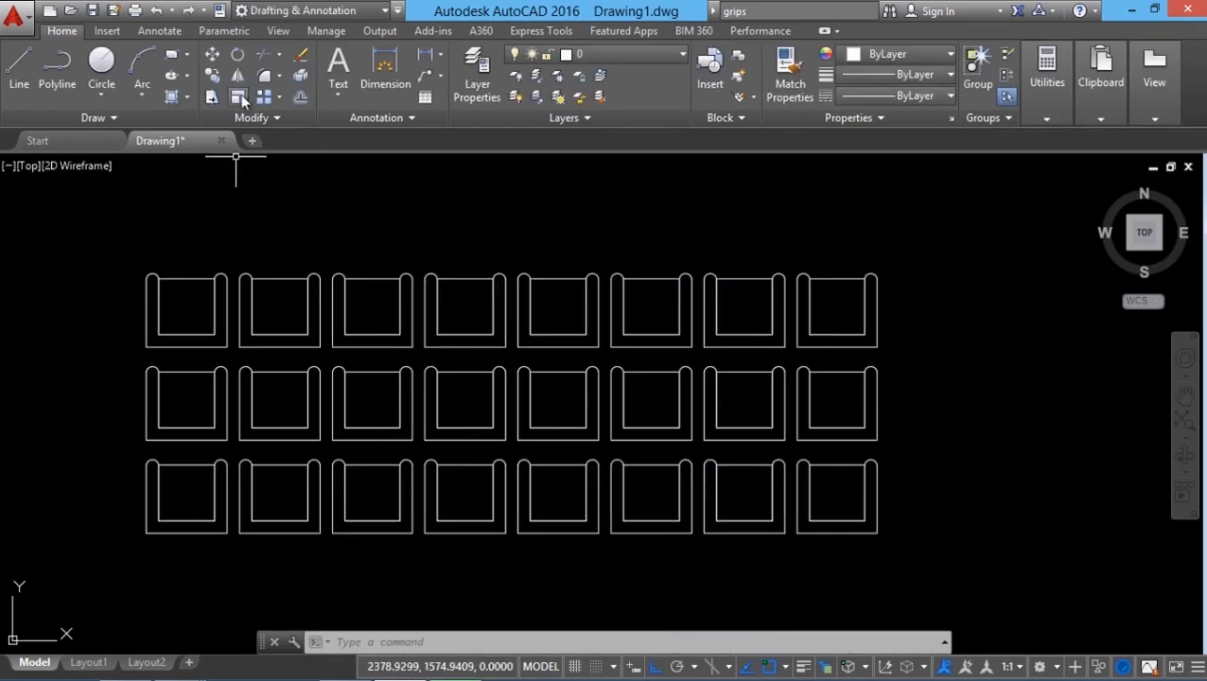
Step: Undo the rectangular array of chairs
{"action": "left_click", "coordinate": [156, 9]}
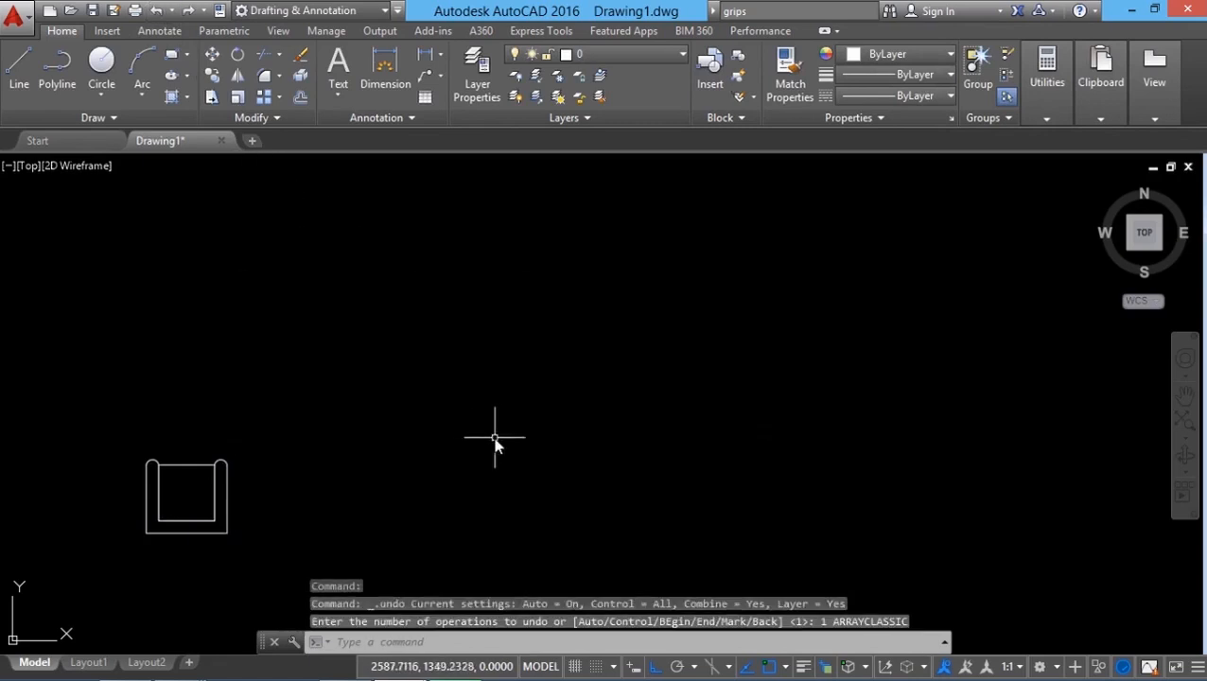
{"action": "middle_click_drag", "start_coordinate": [719, 500], "coordinate": [728, 494]}
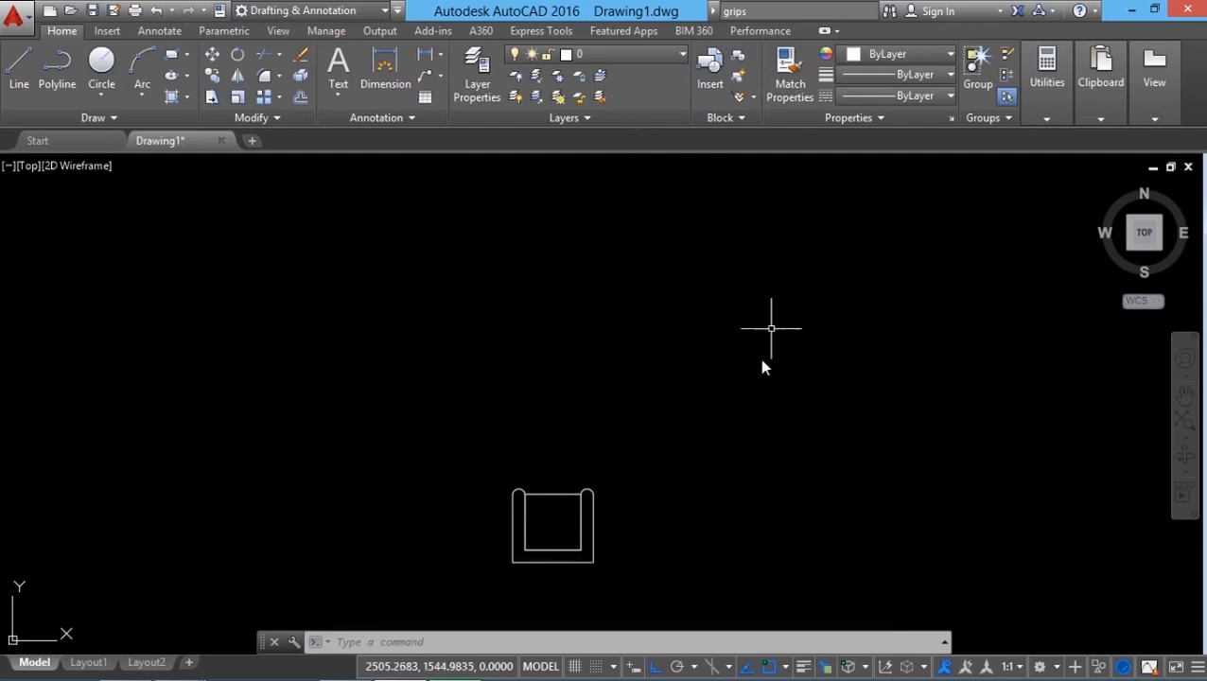
{"action": "middle_click_drag", "start_coordinate": [660, 452], "coordinate": [664, 484]}
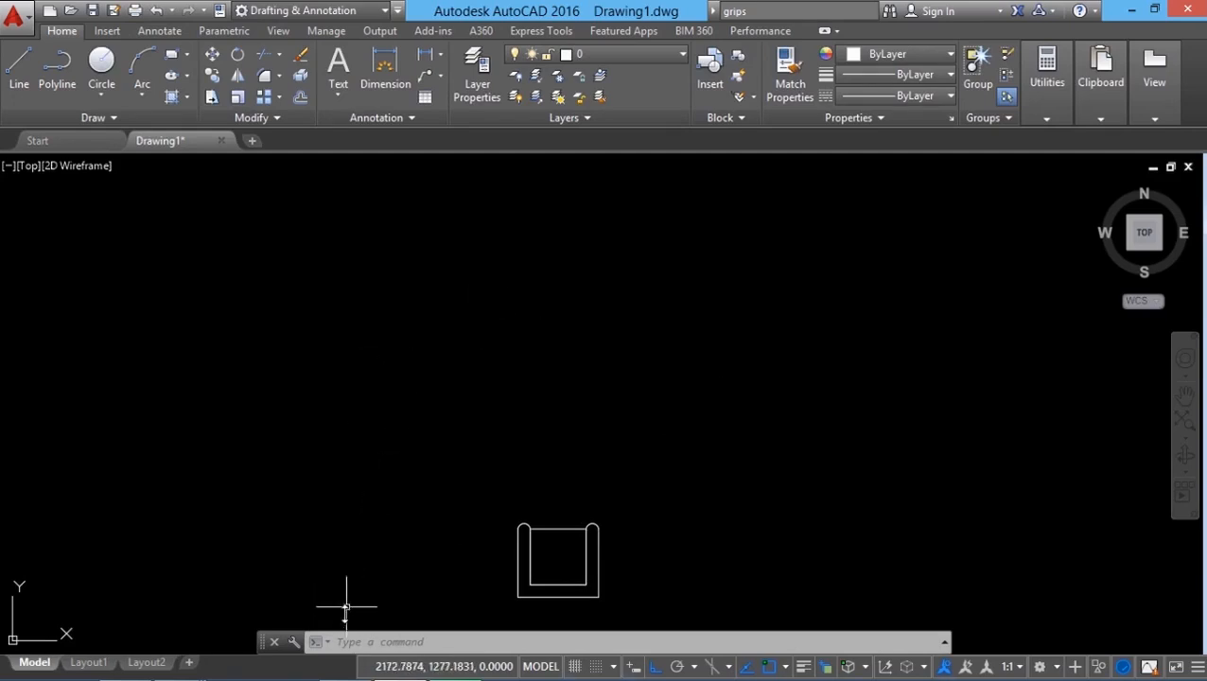
Step: Reopen the classic Array dialog with ARRAYCLASSIC and select the whole chair as its objects
{"action": "left_click", "coordinate": [346, 643]}
{"action": "type", "text": "array"}
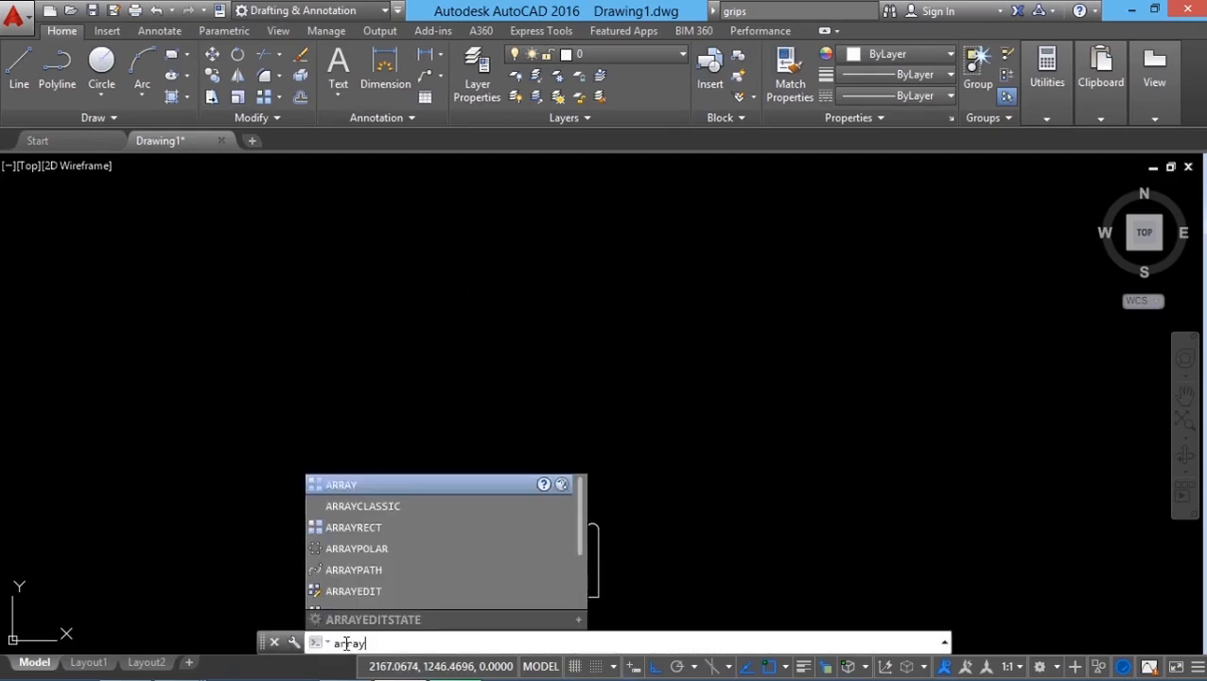
{"action": "left_click", "coordinate": [386, 479]}
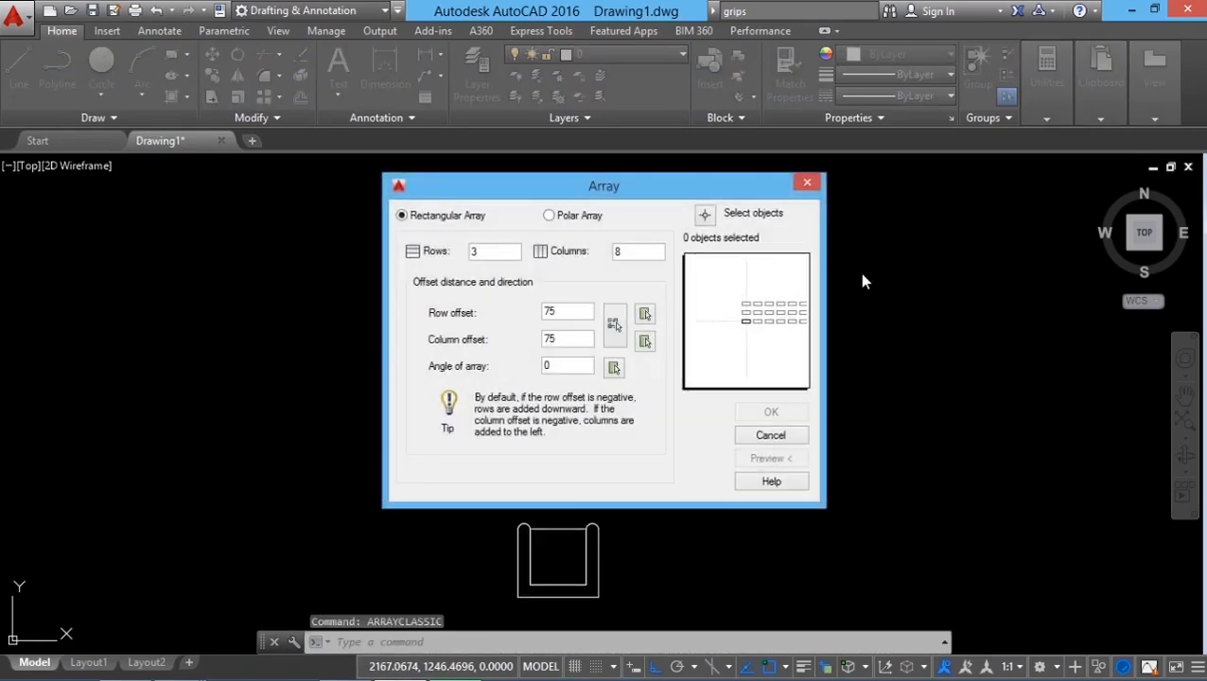
{"action": "left_click", "coordinate": [701, 215]}
{"action": "left_click", "coordinate": [496, 483]}
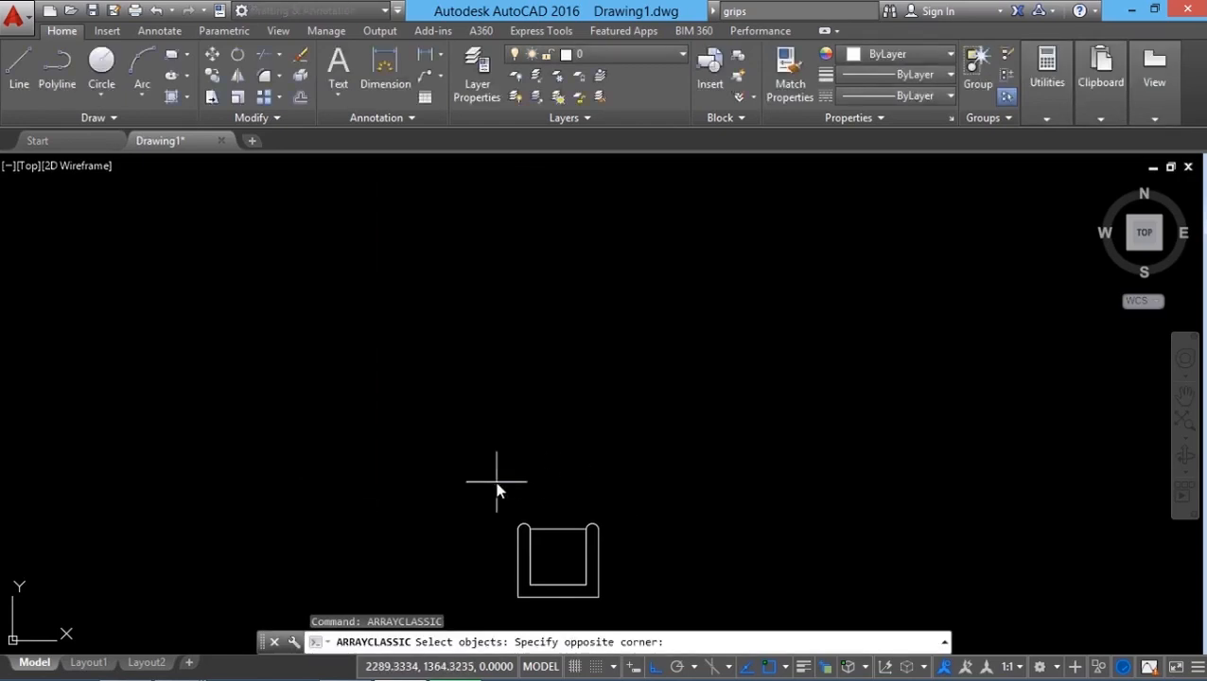
{"action": "left_click", "coordinate": [631, 608]}
{"action": "key", "text": "Return"}
Step: Switch to a polar array and pick its center point above the chair
{"action": "left_click", "coordinate": [572, 216]}
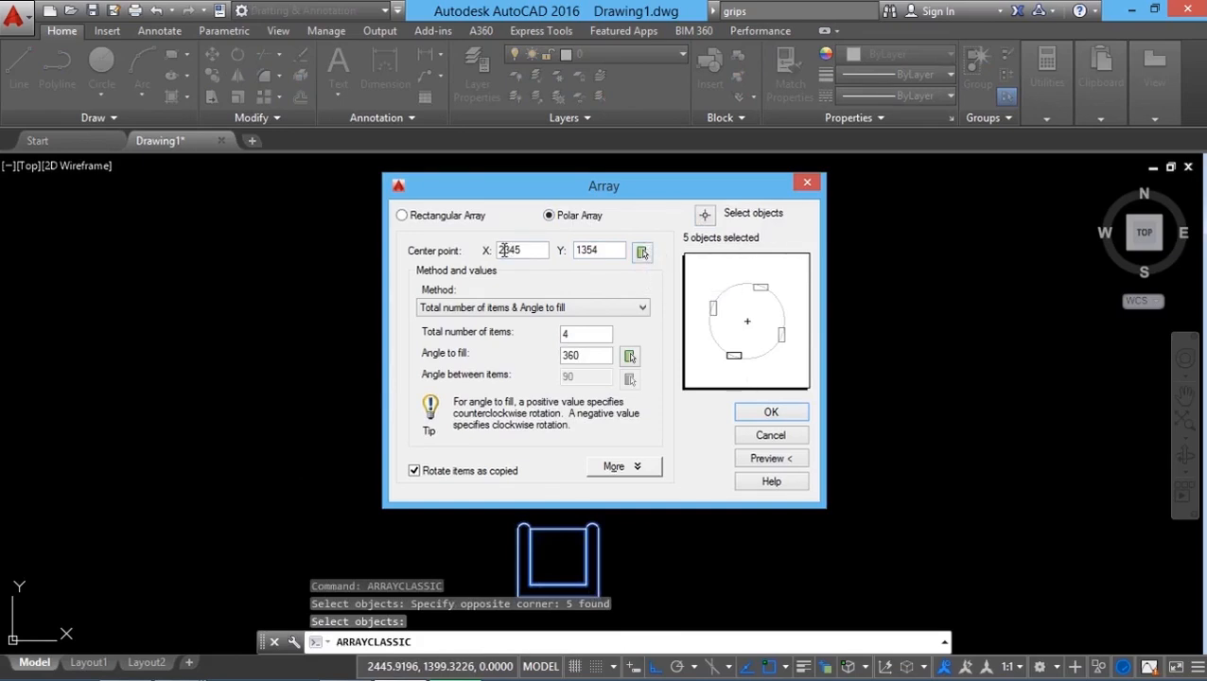
{"action": "left_click", "coordinate": [641, 253]}
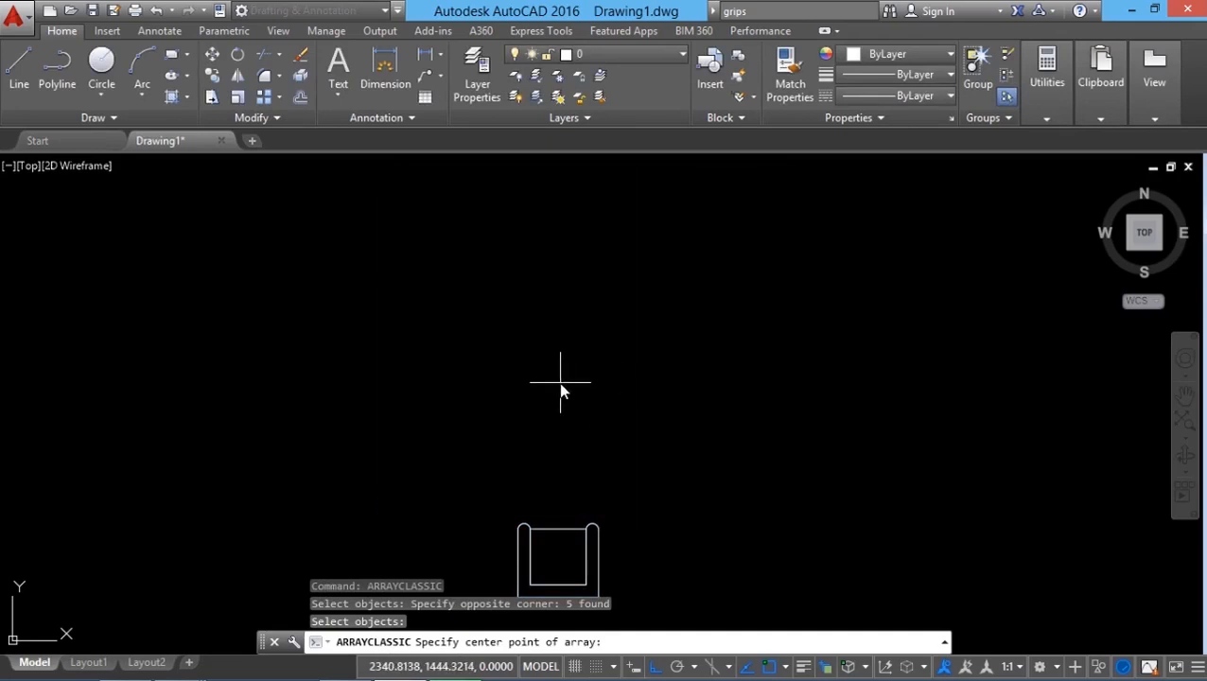
{"action": "left_click", "coordinate": [561, 386]}
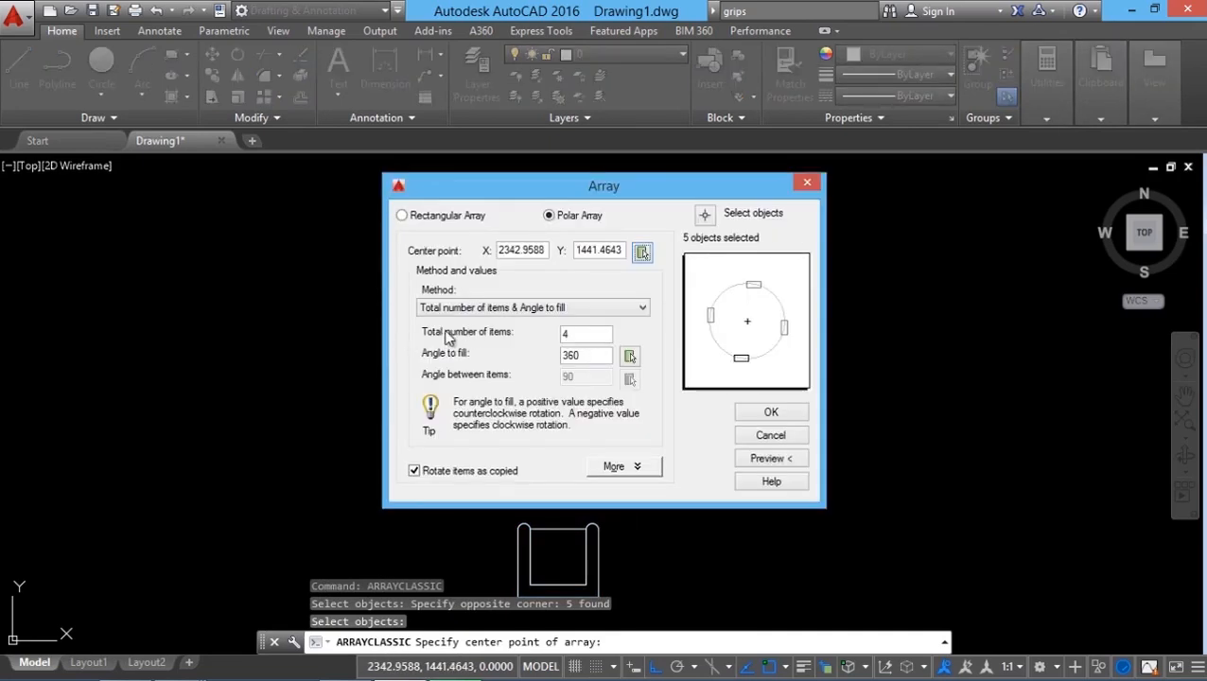
Step: Set the polar array to 8 items filling 360 degrees and preview it
{"action": "left_click_drag", "start_coordinate": [574, 330], "coordinate": [512, 332]}
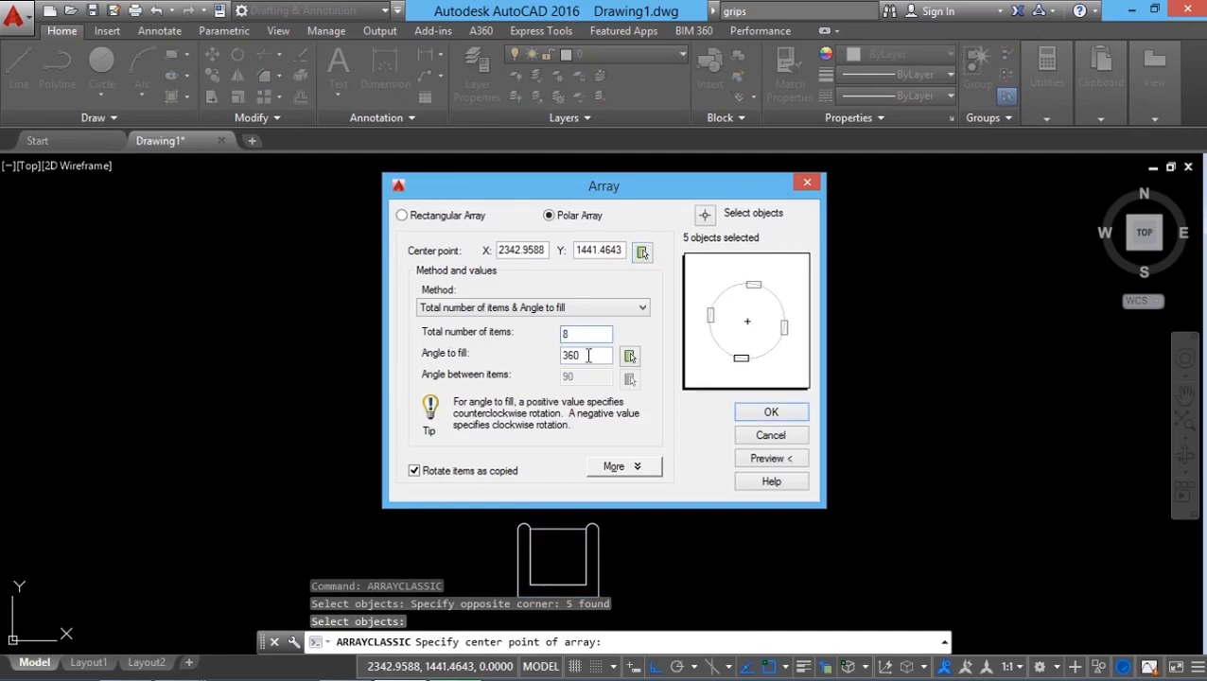
{"action": "left_click", "coordinate": [591, 353]}
{"action": "left_click_drag", "start_coordinate": [509, 354], "coordinate": [493, 353]}
{"action": "type", "text": "180"}
{"action": "left_click_drag", "start_coordinate": [605, 357], "coordinate": [372, 364]}
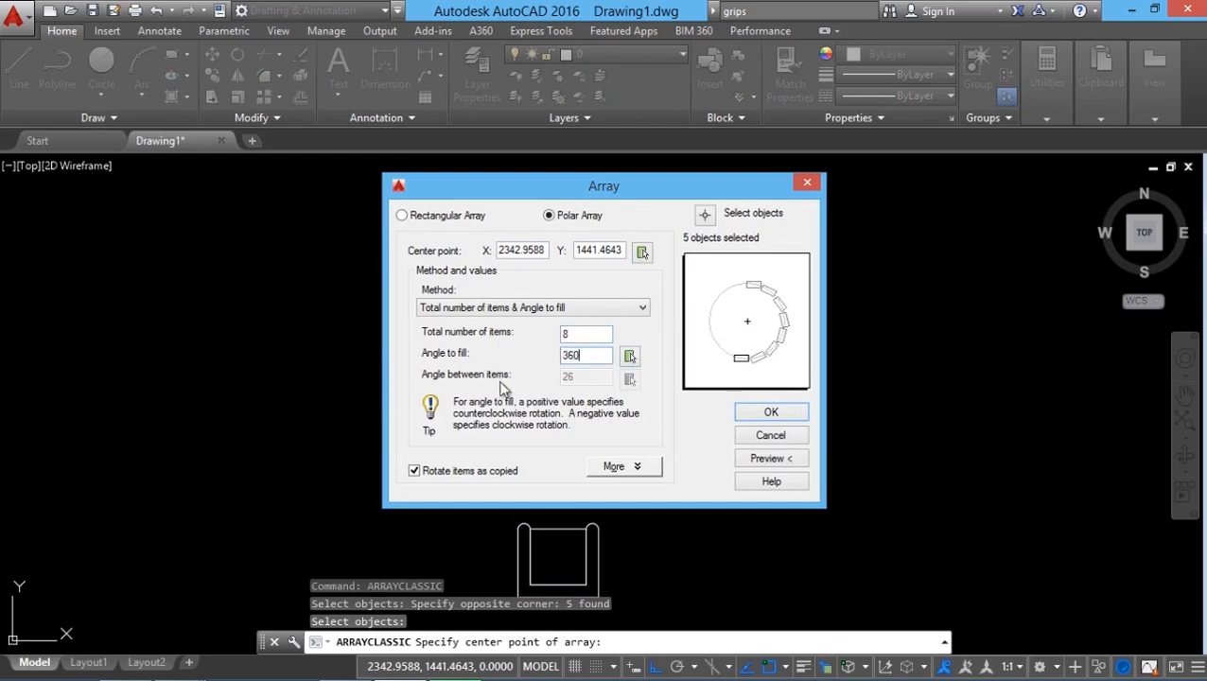
{"action": "left_click", "coordinate": [776, 459]}
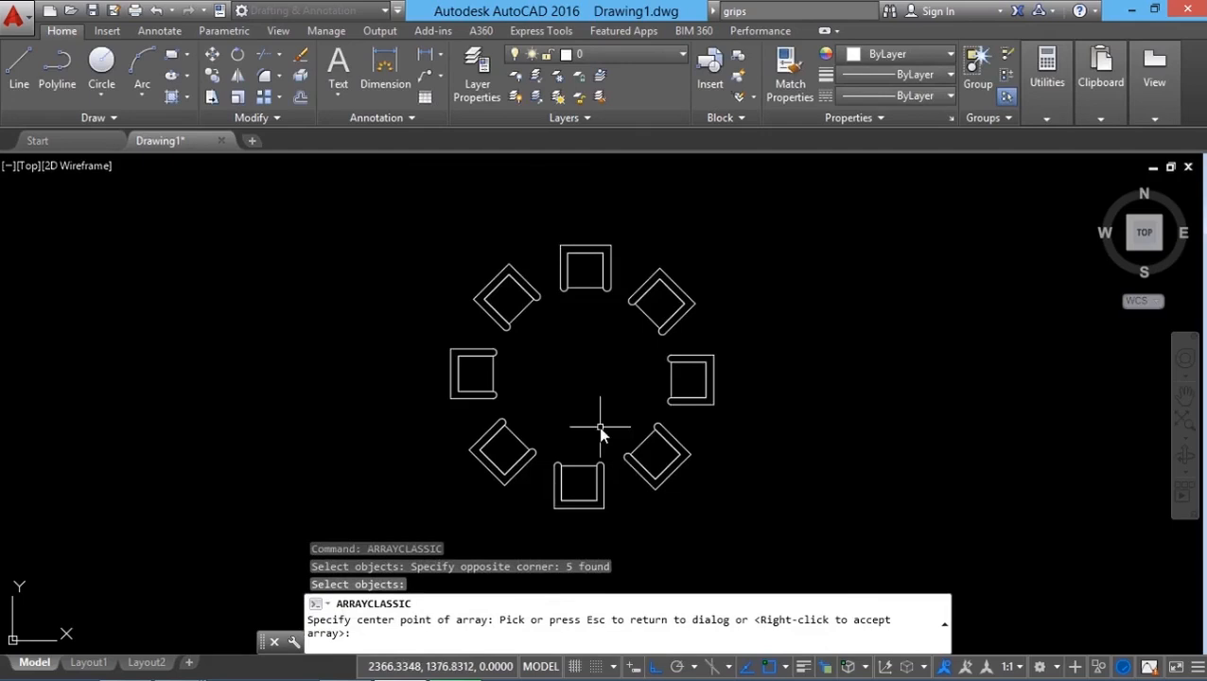
{"action": "scroll", "coordinate": [594, 388], "scroll_direction": "up", "scroll_amount": 2}
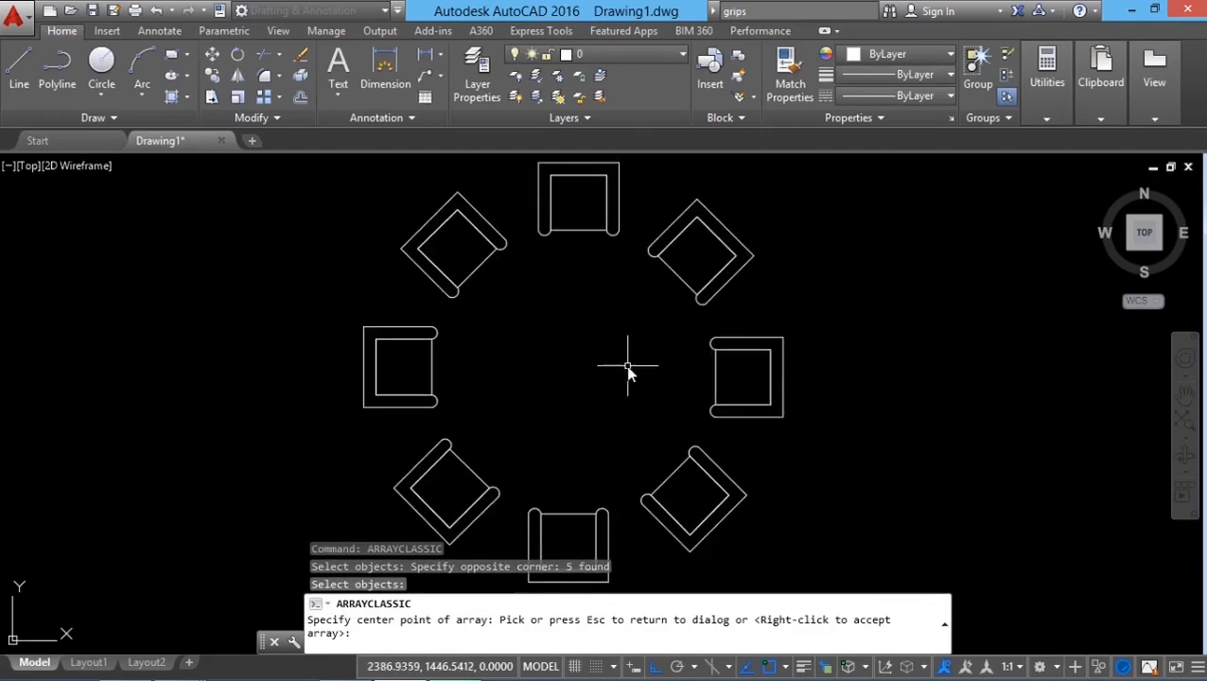
{"action": "key", "text": "Escape"}
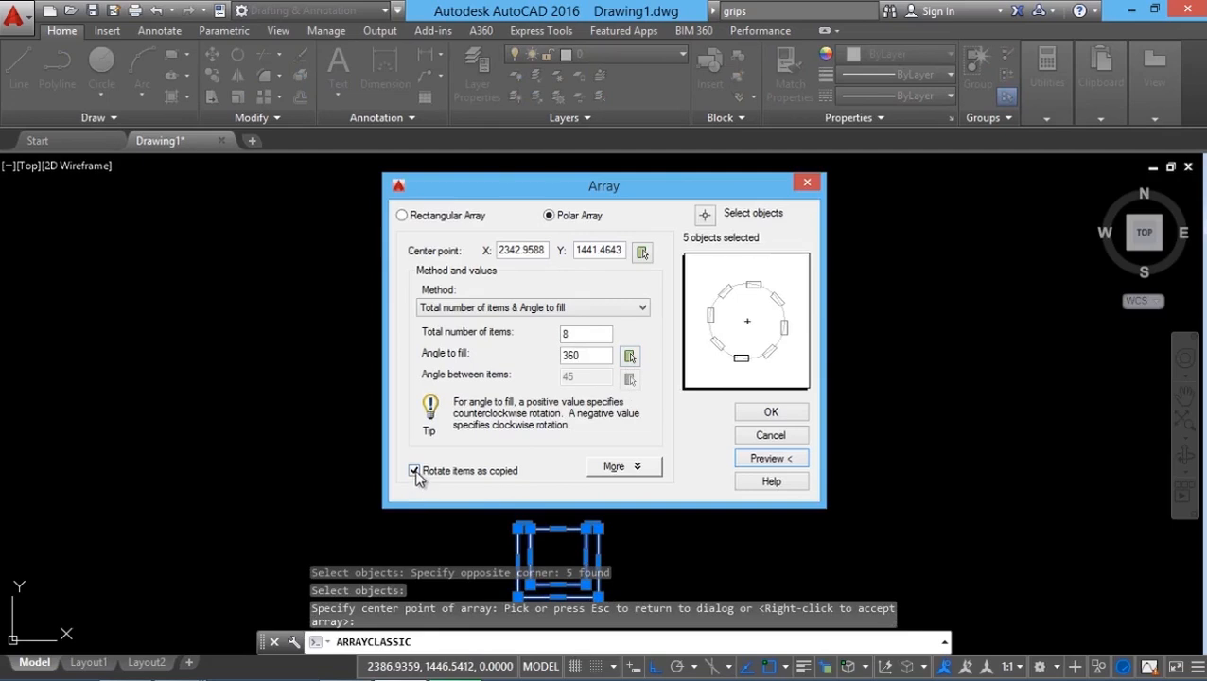
Step: Turn off rotating items as copied and preview the polar array
{"action": "left_click", "coordinate": [415, 472]}
{"action": "left_click", "coordinate": [742, 462]}
{"action": "scroll", "coordinate": [440, 454], "scroll_direction": "down", "scroll_amount": 1}
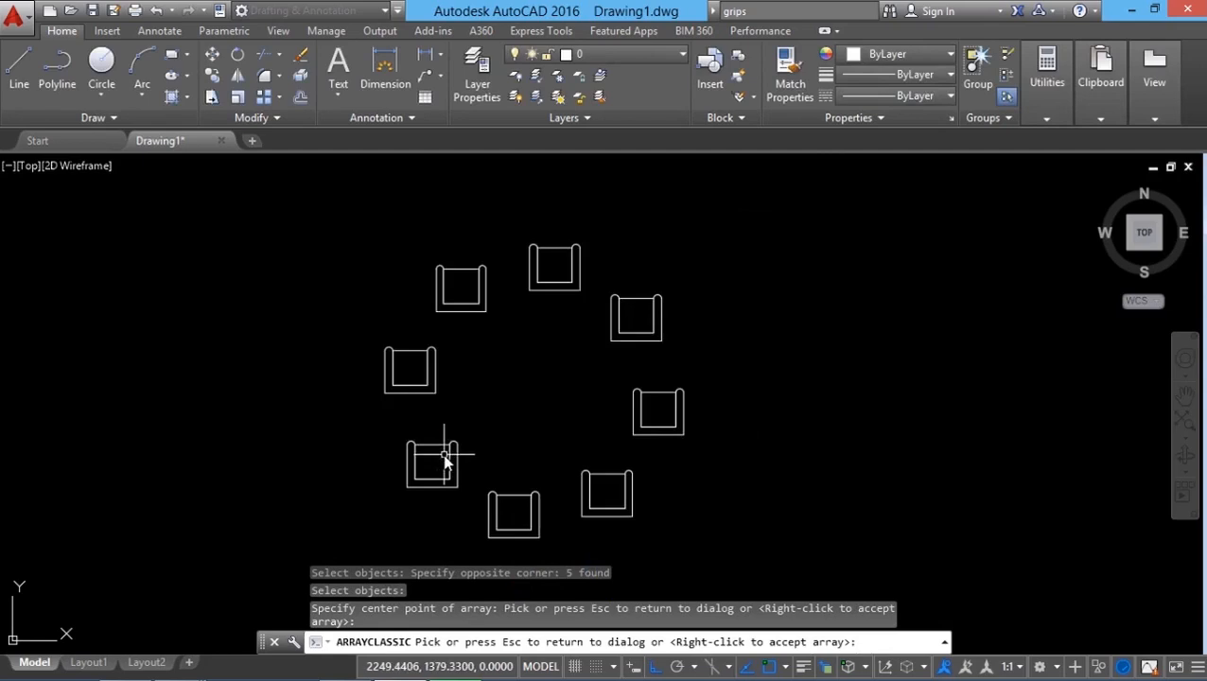
{"action": "scroll", "coordinate": [446, 460], "scroll_direction": "up", "scroll_amount": 1}
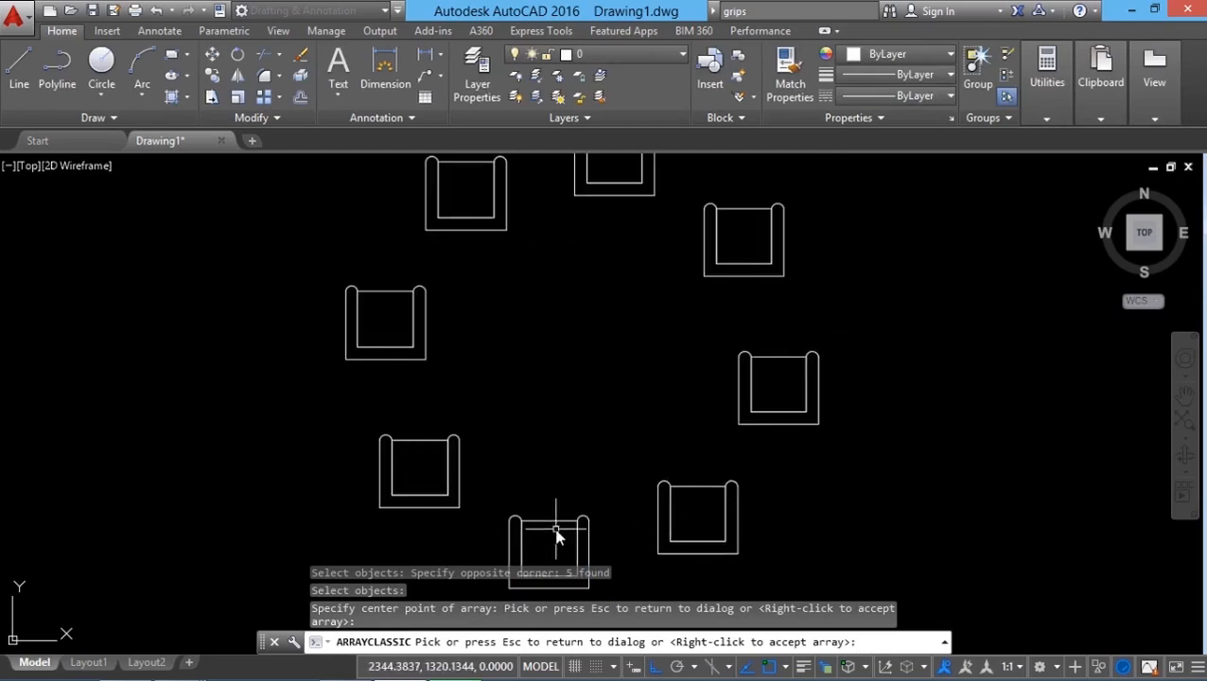
{"action": "left_click", "coordinate": [692, 416]}
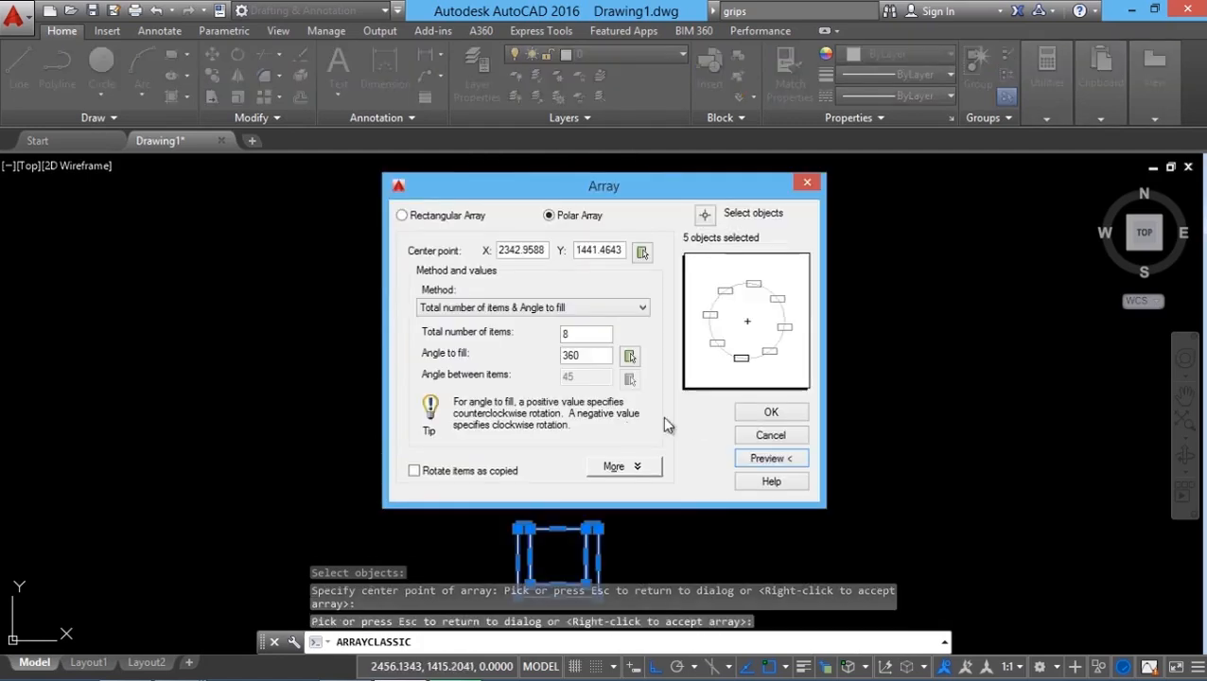
Step: Turn rotating items as copied back on and preview the polar array
{"action": "left_click", "coordinate": [436, 473]}
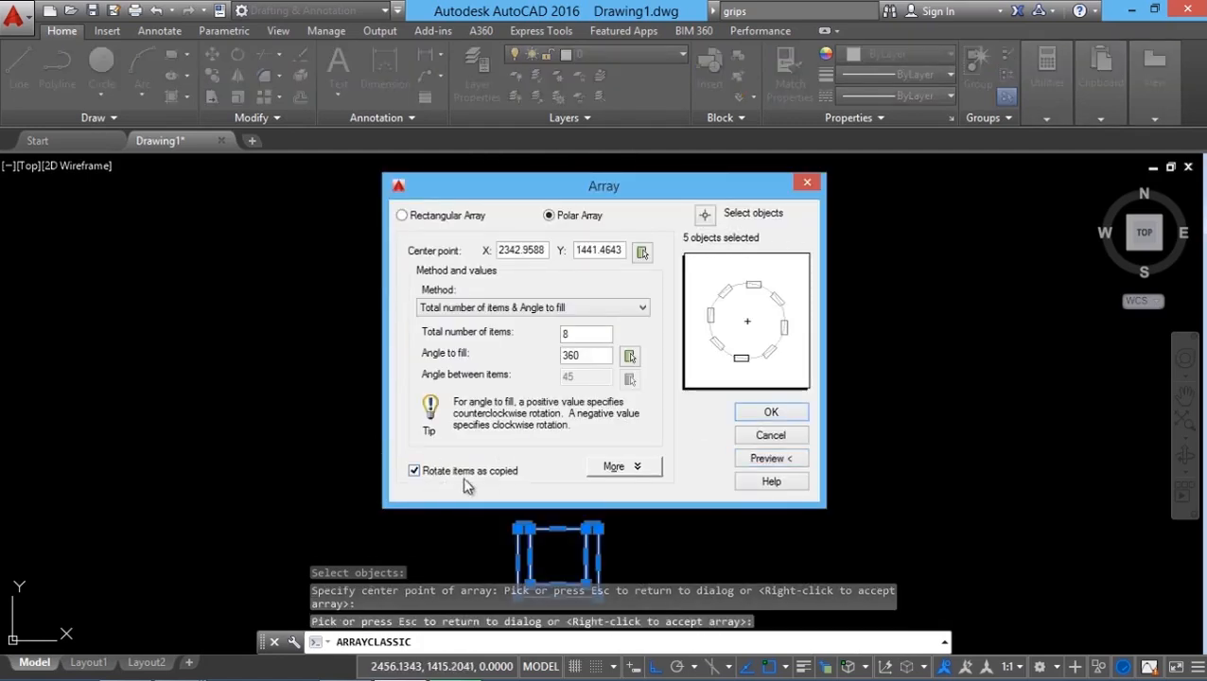
{"action": "left_click", "coordinate": [764, 460]}
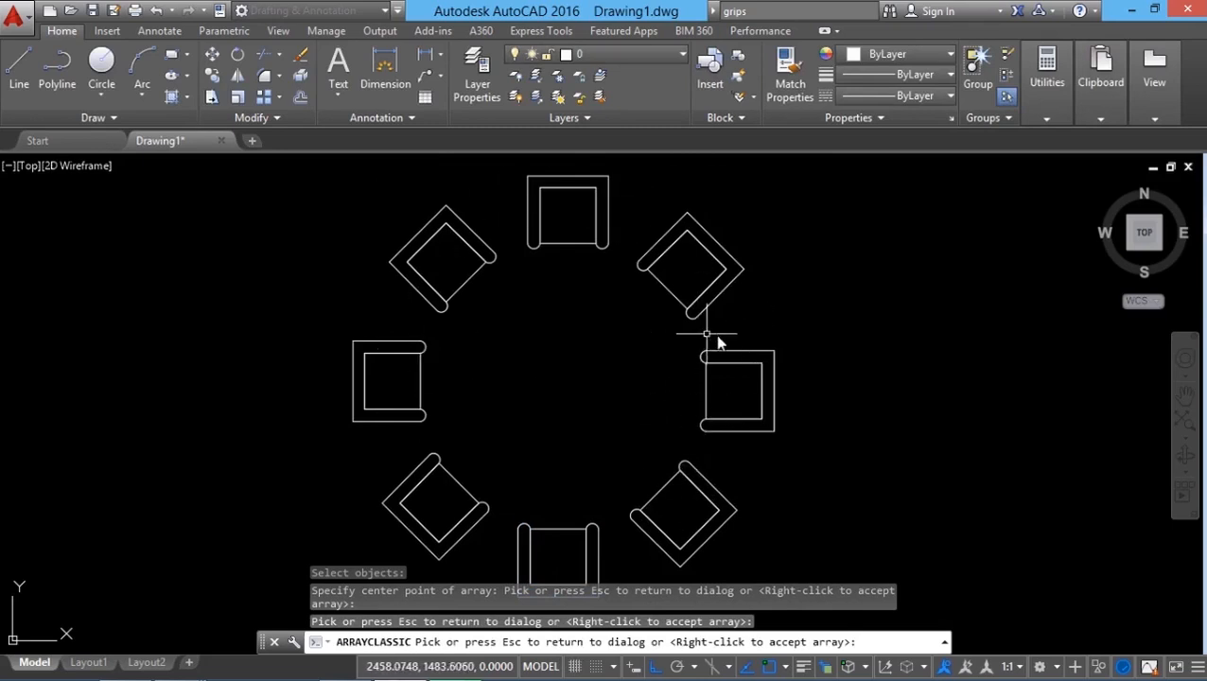
{"action": "left_click", "coordinate": [644, 321]}
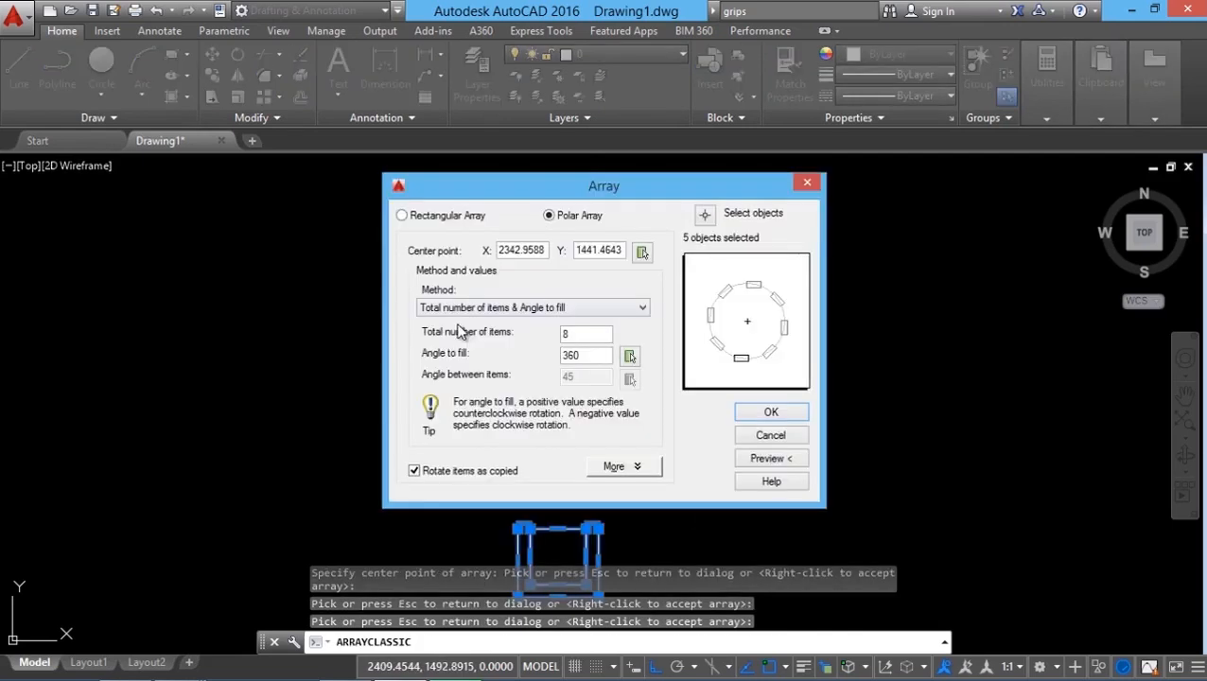
Step: Switch the polar method to total items & angle between items, then to angle to fill & angle between items
{"action": "left_click", "coordinate": [544, 308]}
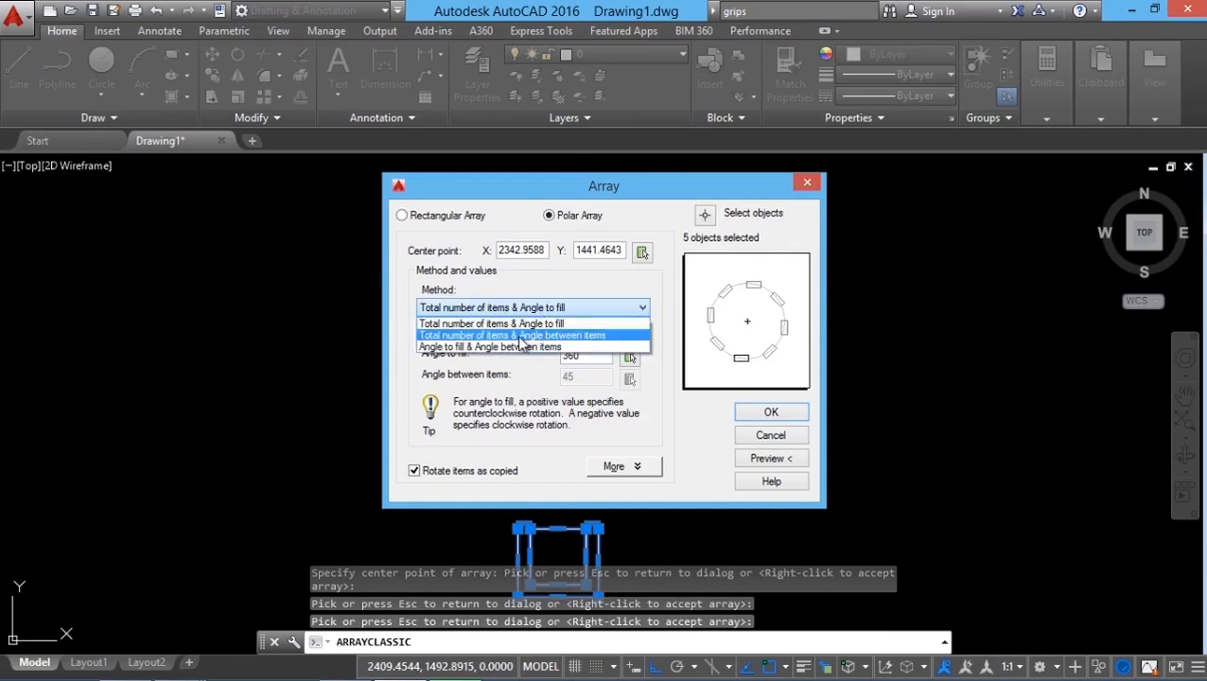
{"action": "left_click", "coordinate": [519, 337]}
{"action": "left_click", "coordinate": [558, 308]}
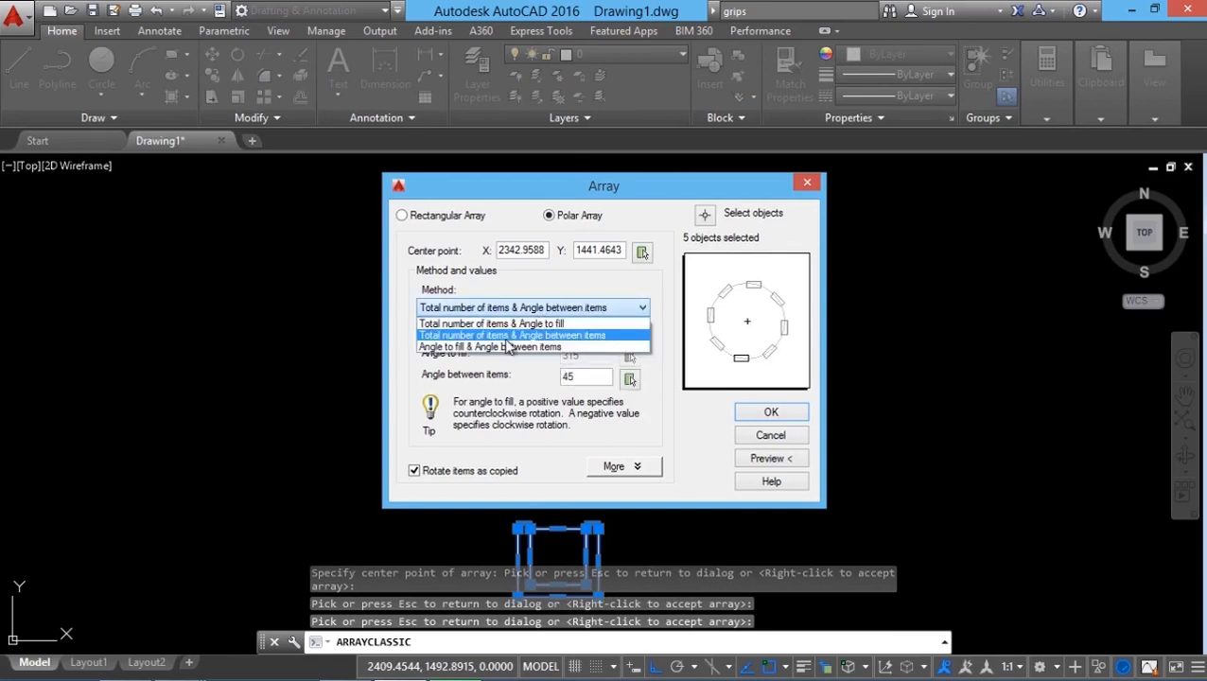
{"action": "left_click", "coordinate": [497, 347]}
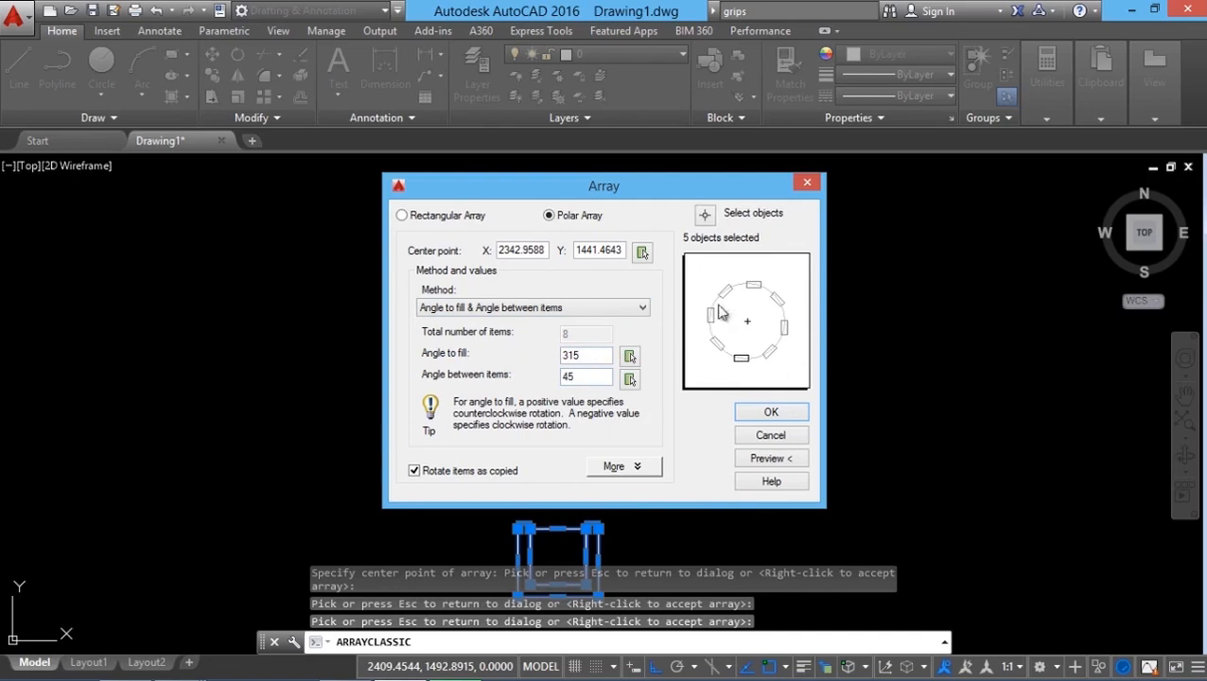
Step: Set the polar method back to total number of items & angle to fill and accept the polar array
{"action": "left_click", "coordinate": [540, 308]}
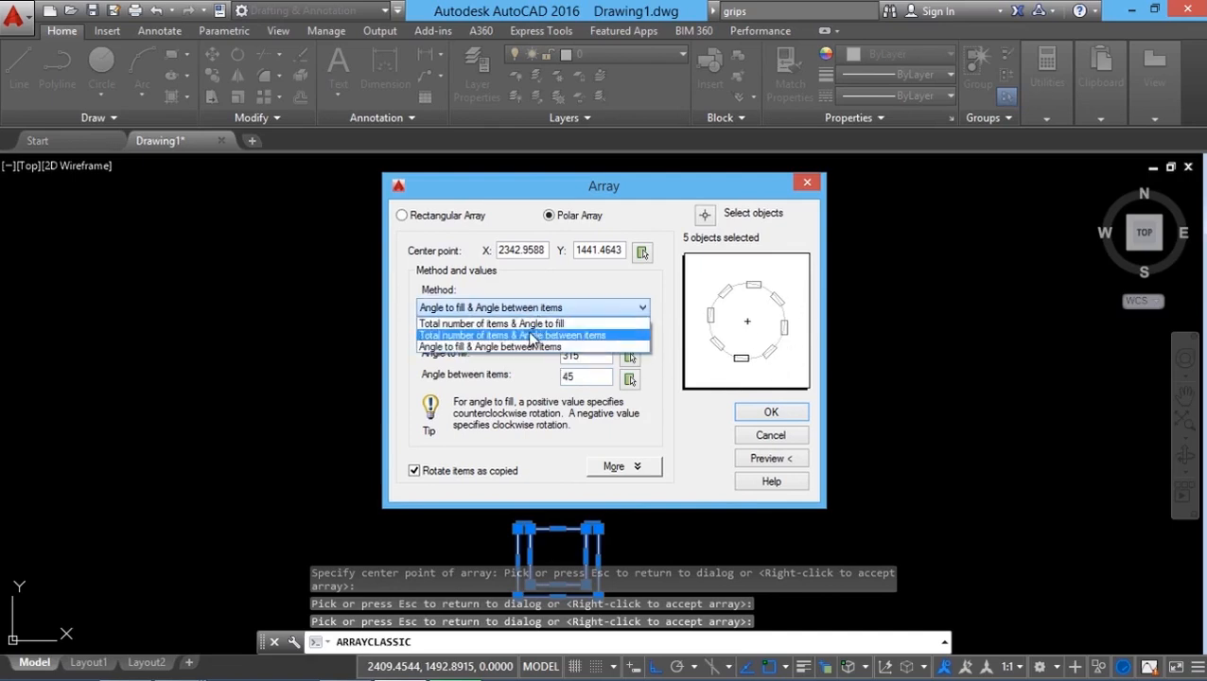
{"action": "left_click", "coordinate": [528, 325]}
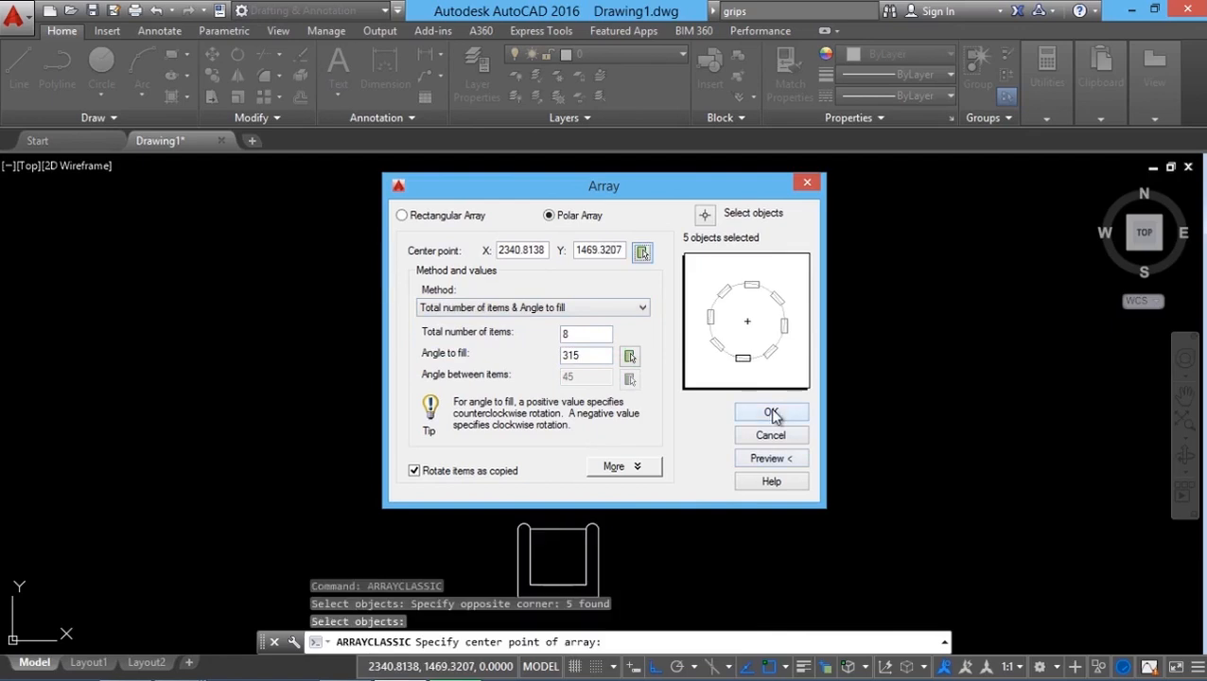
{"action": "left_click", "coordinate": [773, 414]}
Step: Start a rectangular array on the chair symbol in the new drawing and set it to 6 columns
{"action": "scroll", "coordinate": [773, 404], "scroll_direction": "down", "scroll_amount": 3}
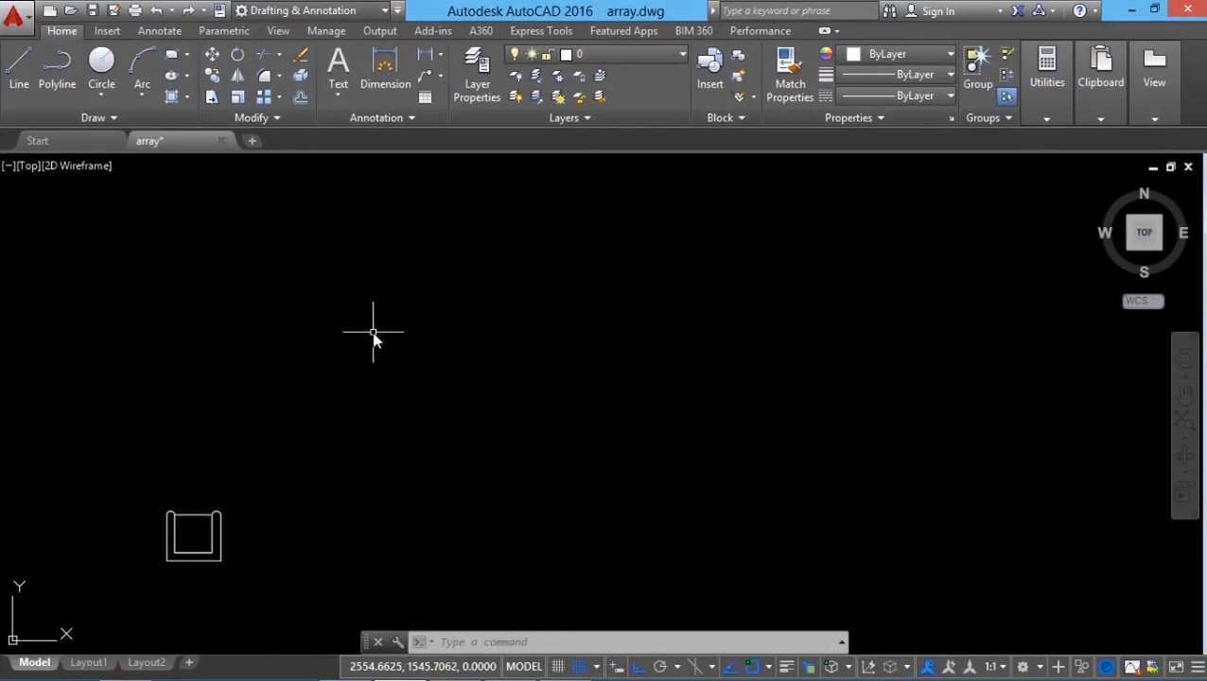
{"action": "left_click", "coordinate": [279, 95]}
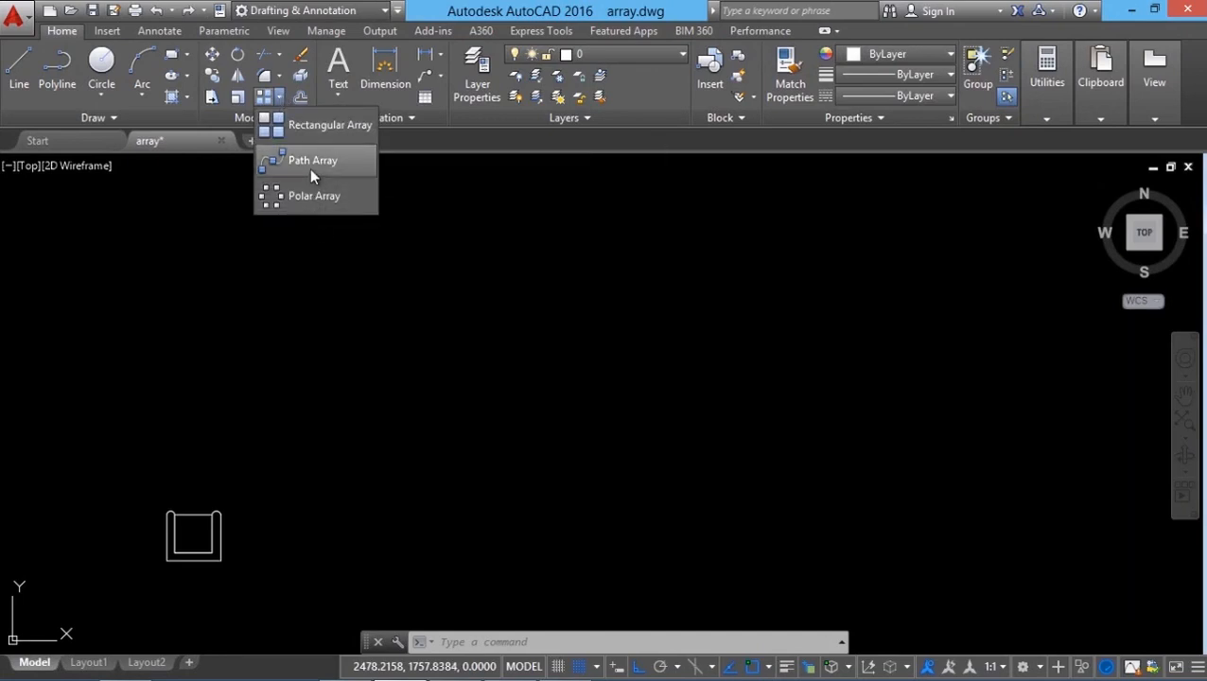
{"action": "left_click", "coordinate": [322, 126]}
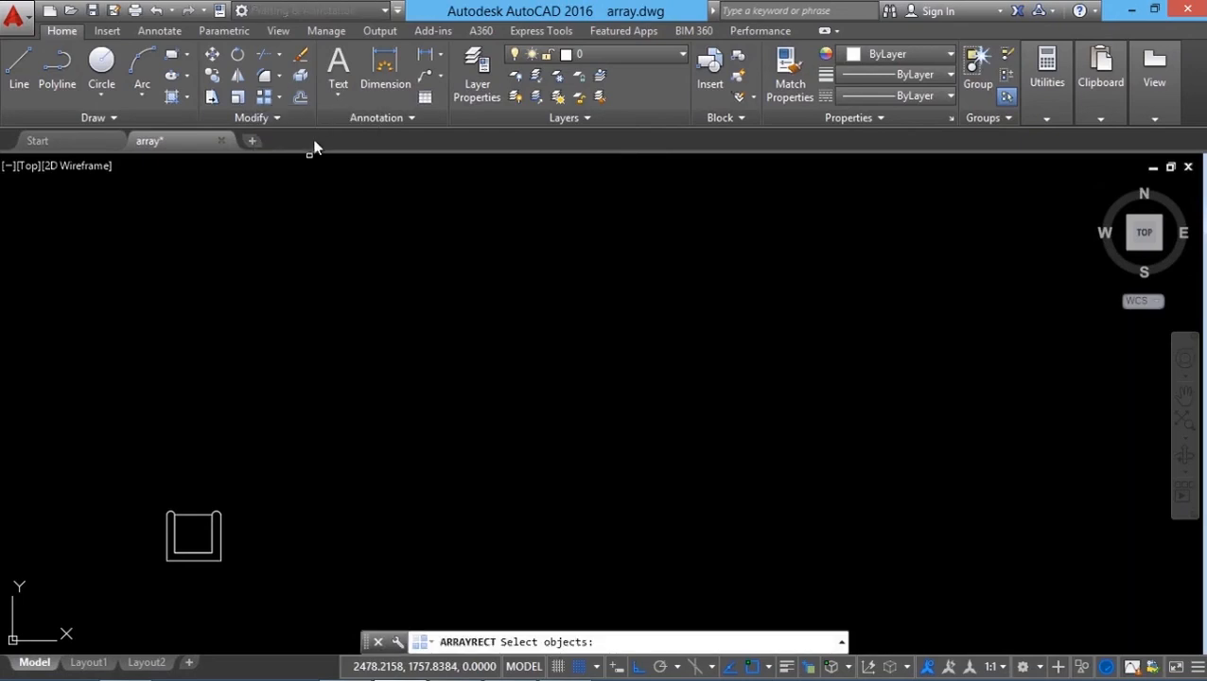
{"action": "left_click", "coordinate": [123, 452]}
{"action": "left_click", "coordinate": [261, 575]}
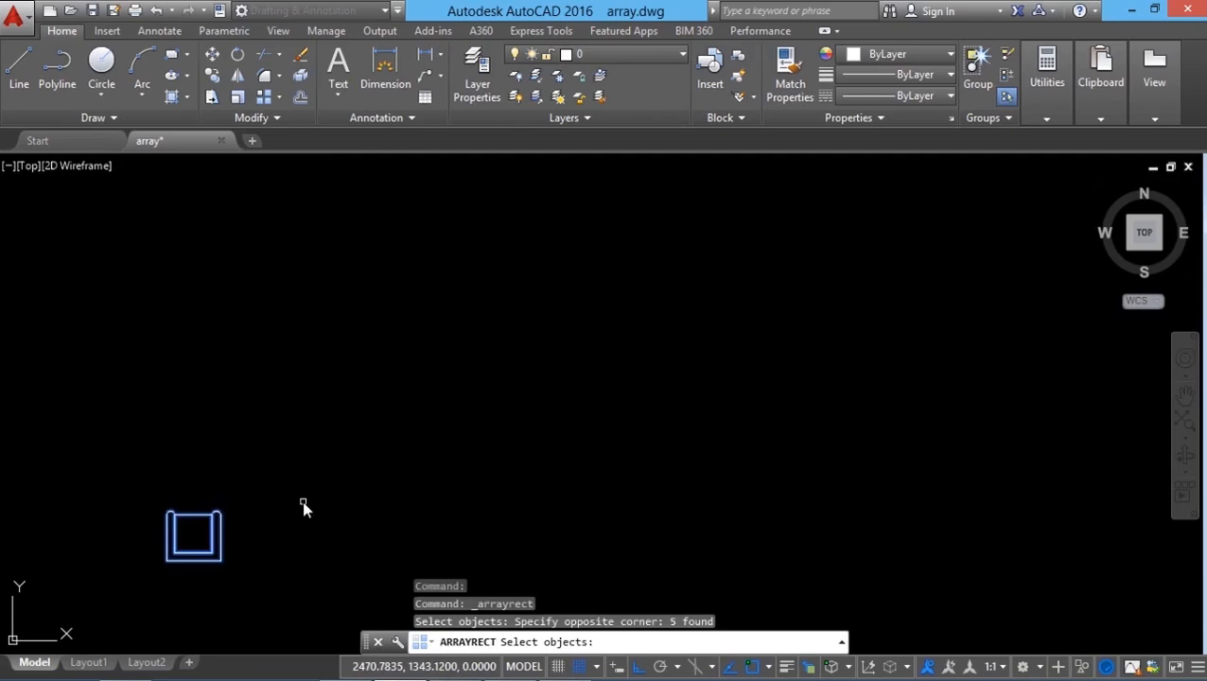
{"action": "key", "text": "Return"}
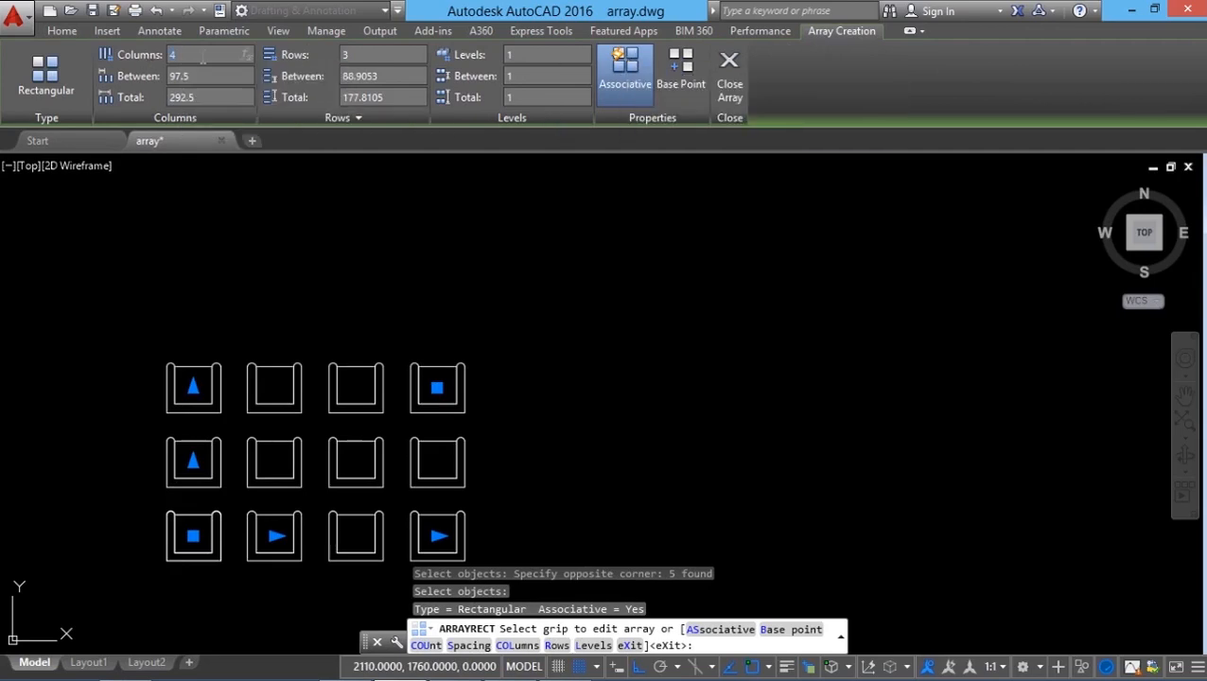
{"action": "type", "text": "6"}
{"action": "key", "text": "Return"}
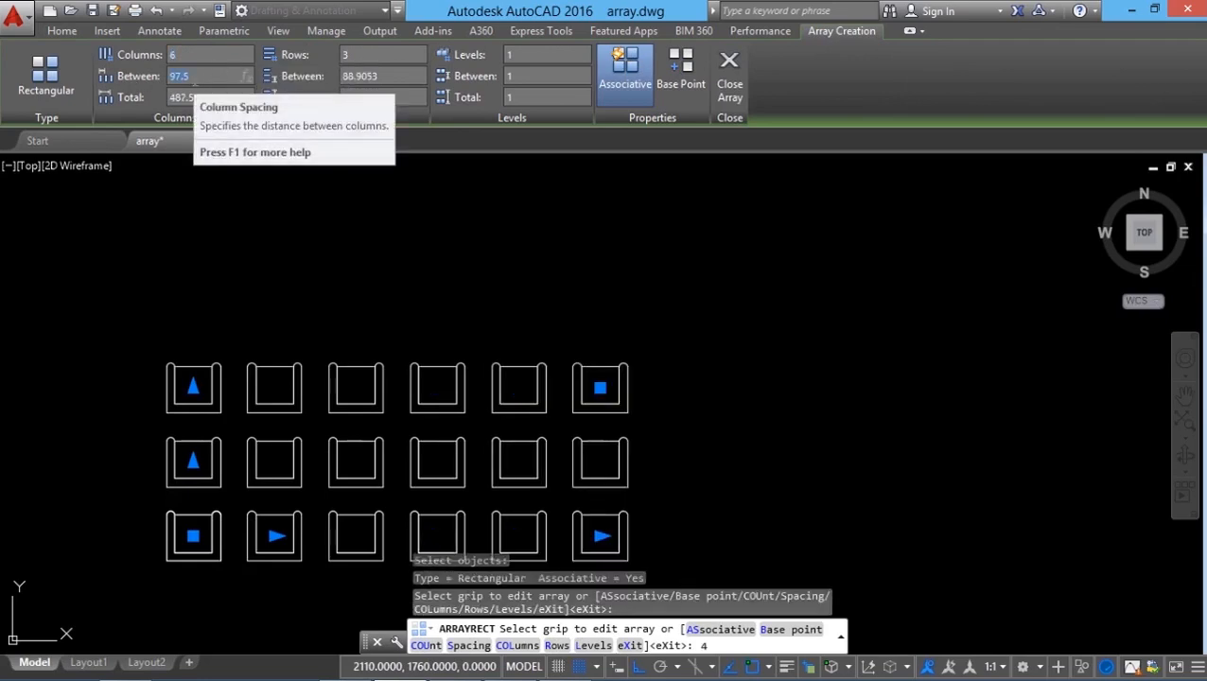
Step: Set the column spacing to 120 and total column distance to 600, then close the array
{"action": "type", "text": "120"}
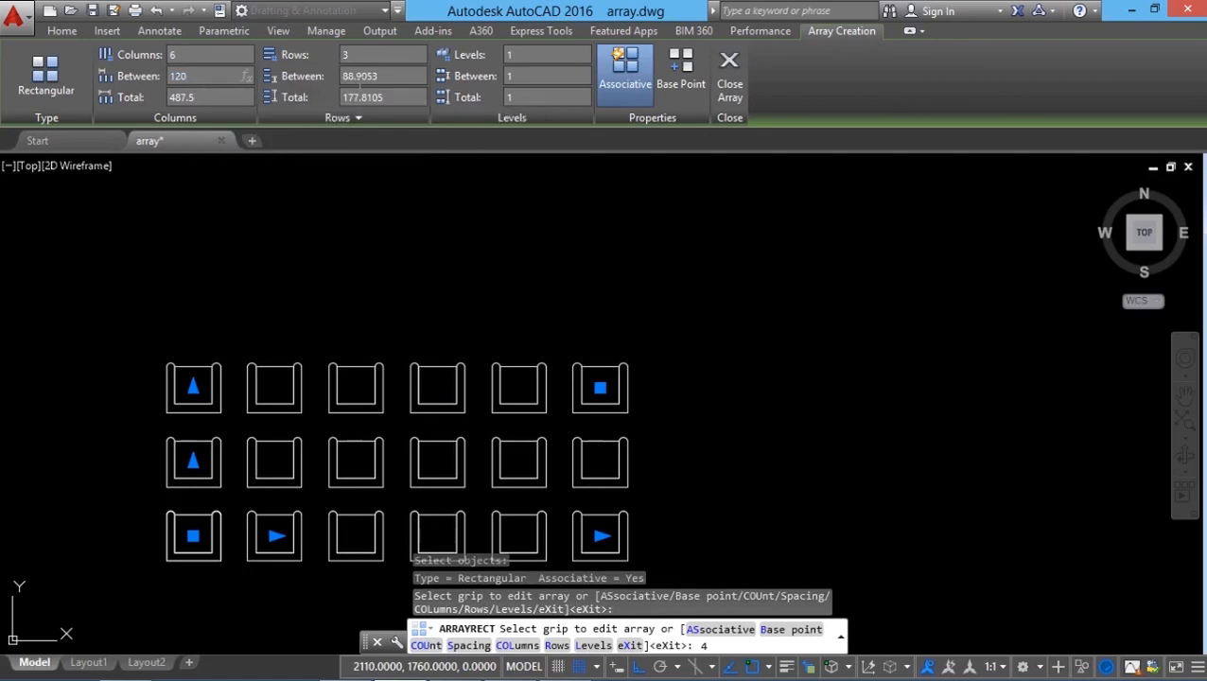
{"action": "key", "text": "Return"}
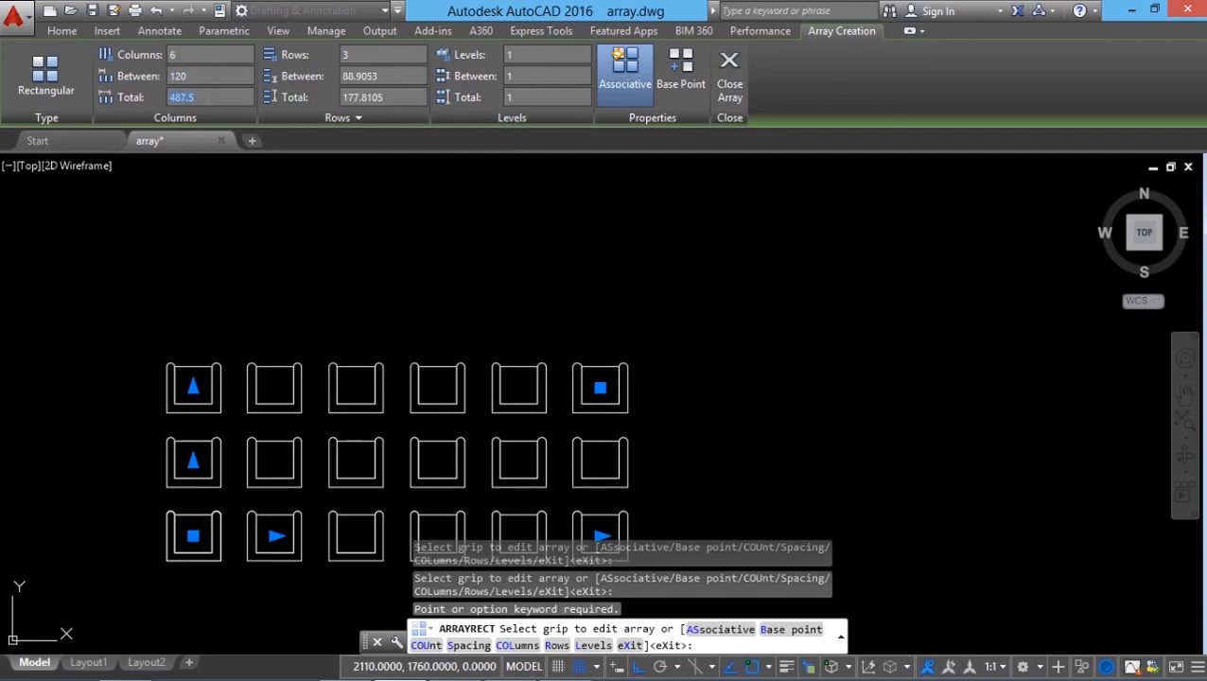
{"action": "type", "text": "600"}
{"action": "key", "text": "Return"}
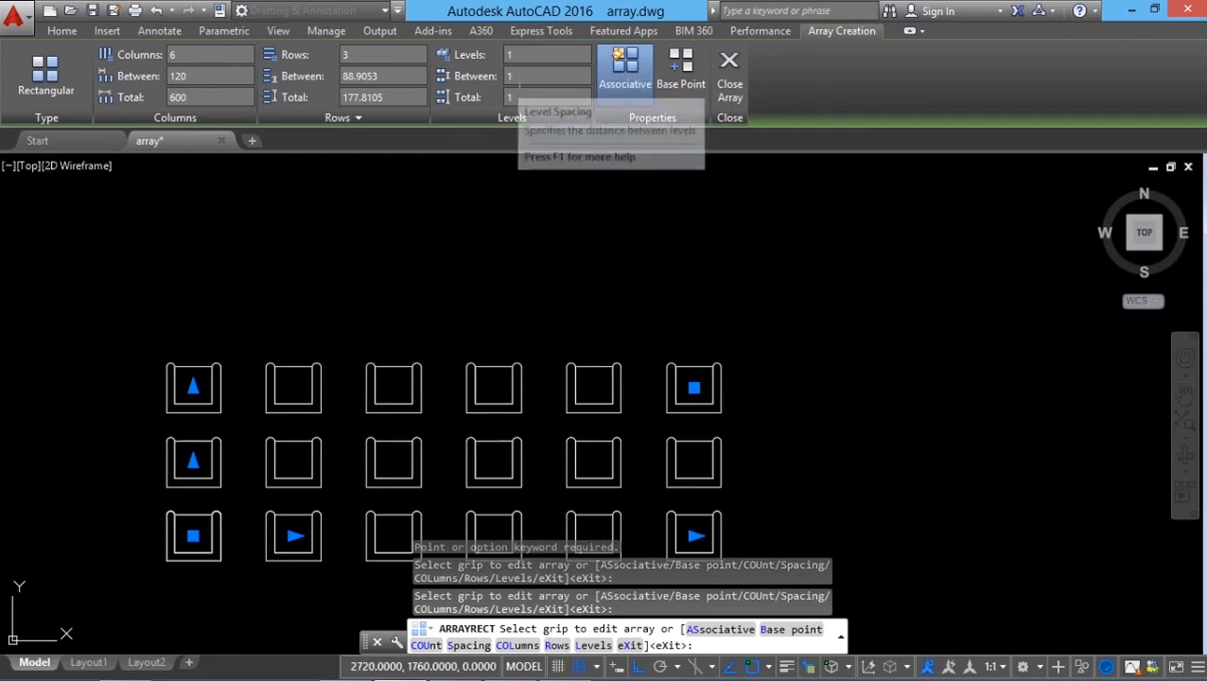
{"action": "left_click", "coordinate": [729, 87]}
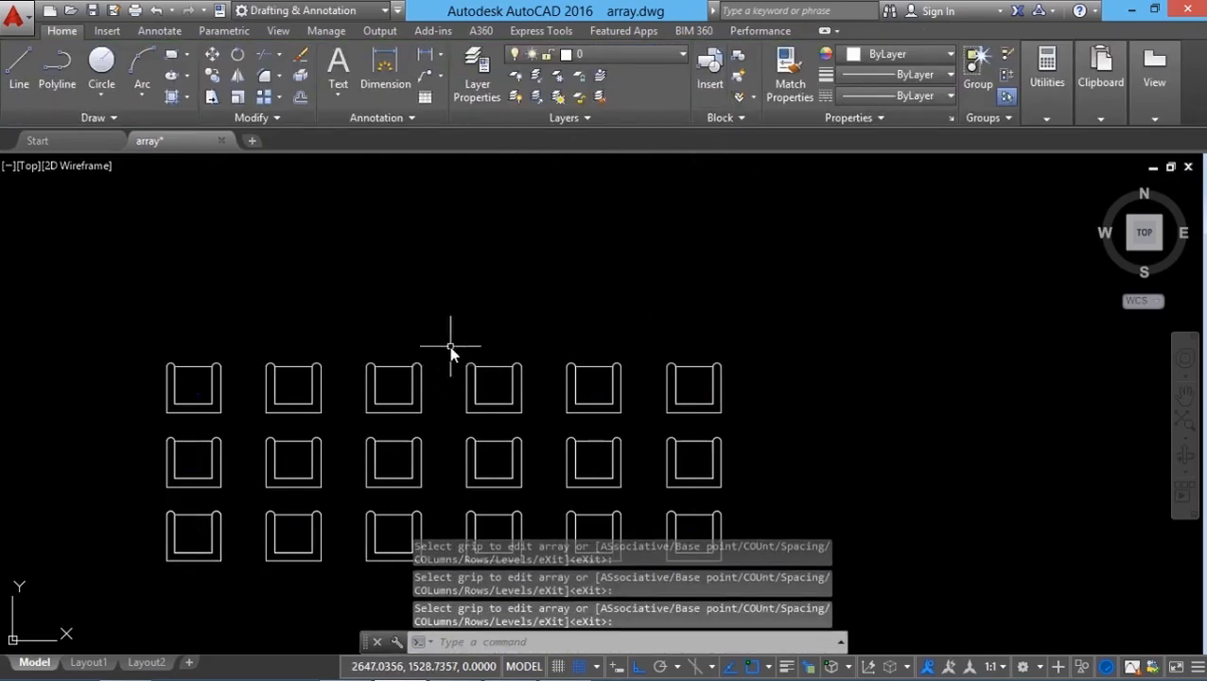
Step: Select the associative array and drag its column-count grip to extend it to 8 columns
{"action": "left_click", "coordinate": [417, 409]}
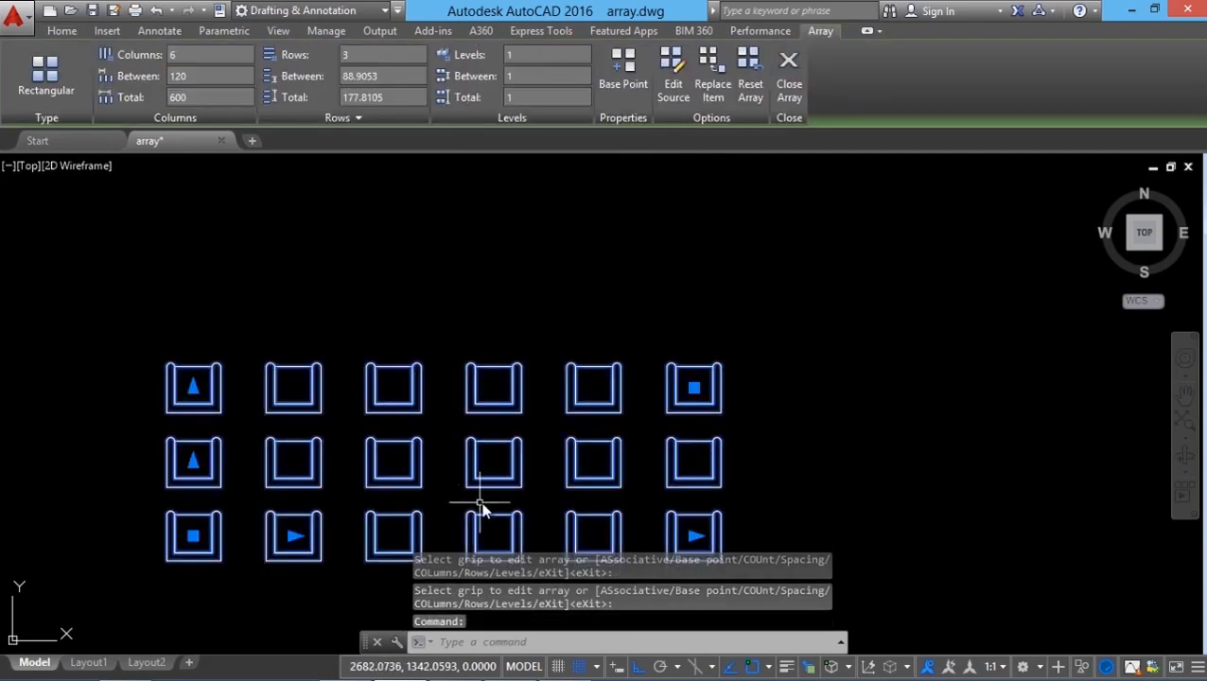
{"action": "middle_click_drag", "start_coordinate": [480, 501], "coordinate": [489, 463]}
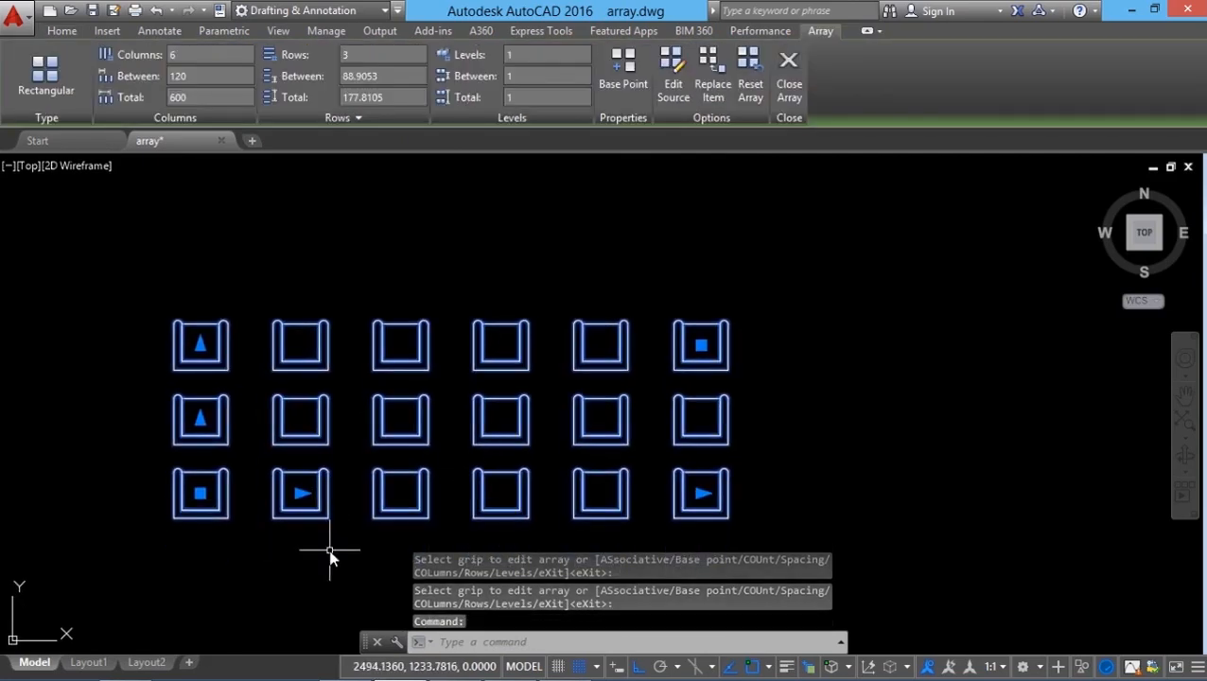
{"action": "mouse_move", "coordinate": [701, 495]}
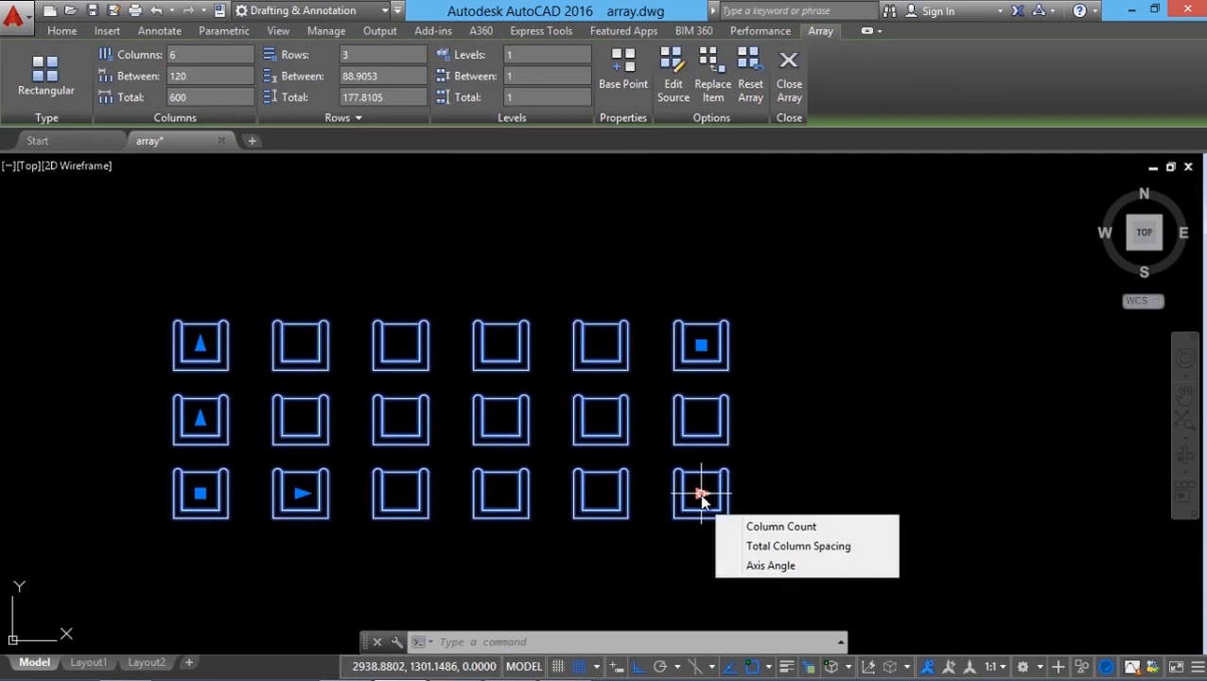
{"action": "left_click", "coordinate": [701, 495]}
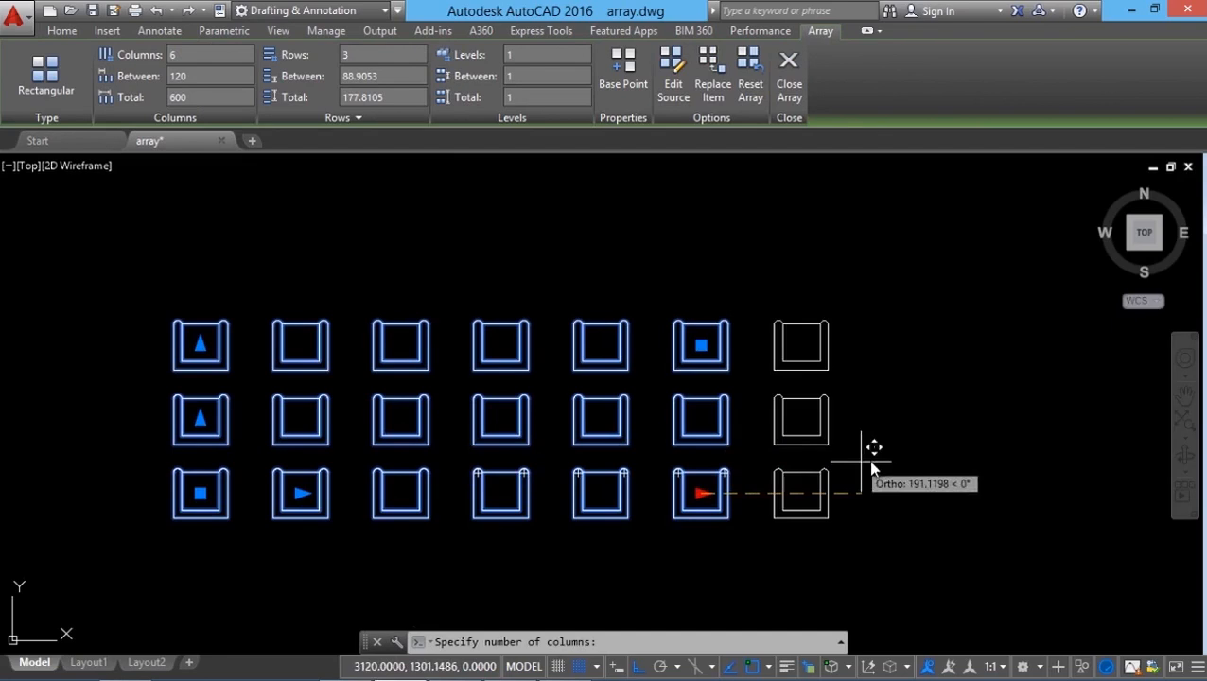
{"action": "left_click", "coordinate": [903, 379]}
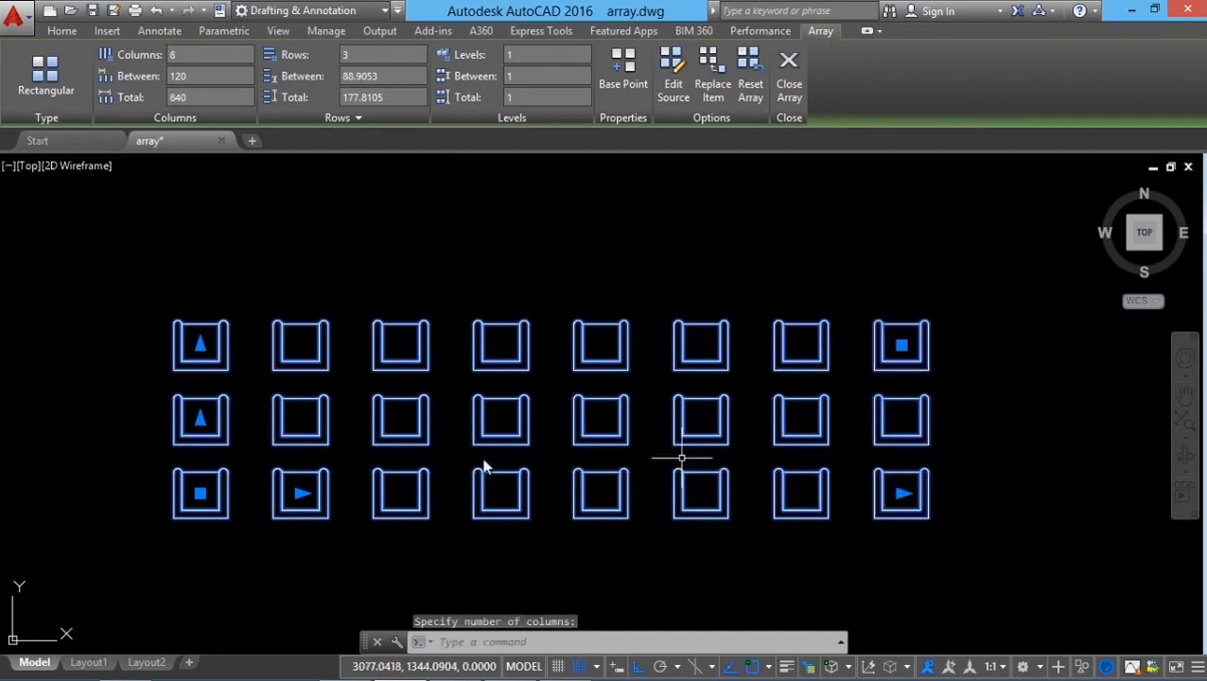
Step: Drag the row-count grip upward to extend the array to 5 rows
{"action": "mouse_move", "coordinate": [200, 347]}
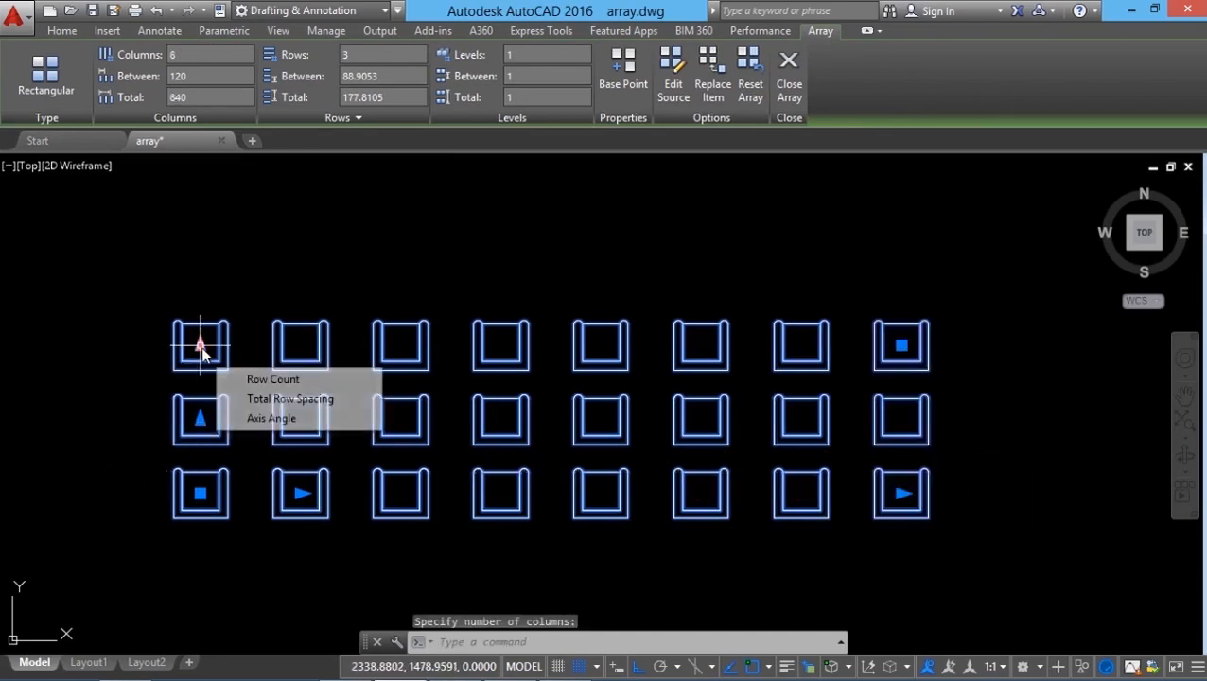
{"action": "left_click", "coordinate": [201, 346]}
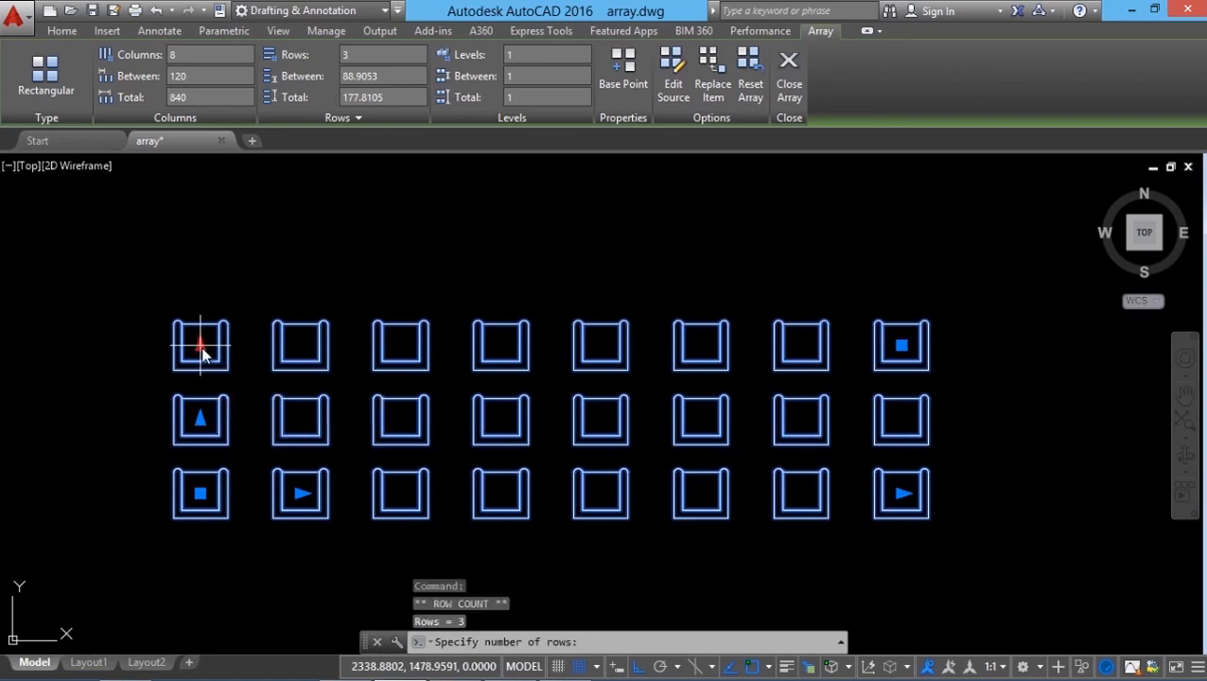
{"action": "left_click", "coordinate": [201, 199]}
Step: Drag a column-spacing grip to widen the column spacing to about 181
{"action": "mouse_move", "coordinate": [205, 219]}
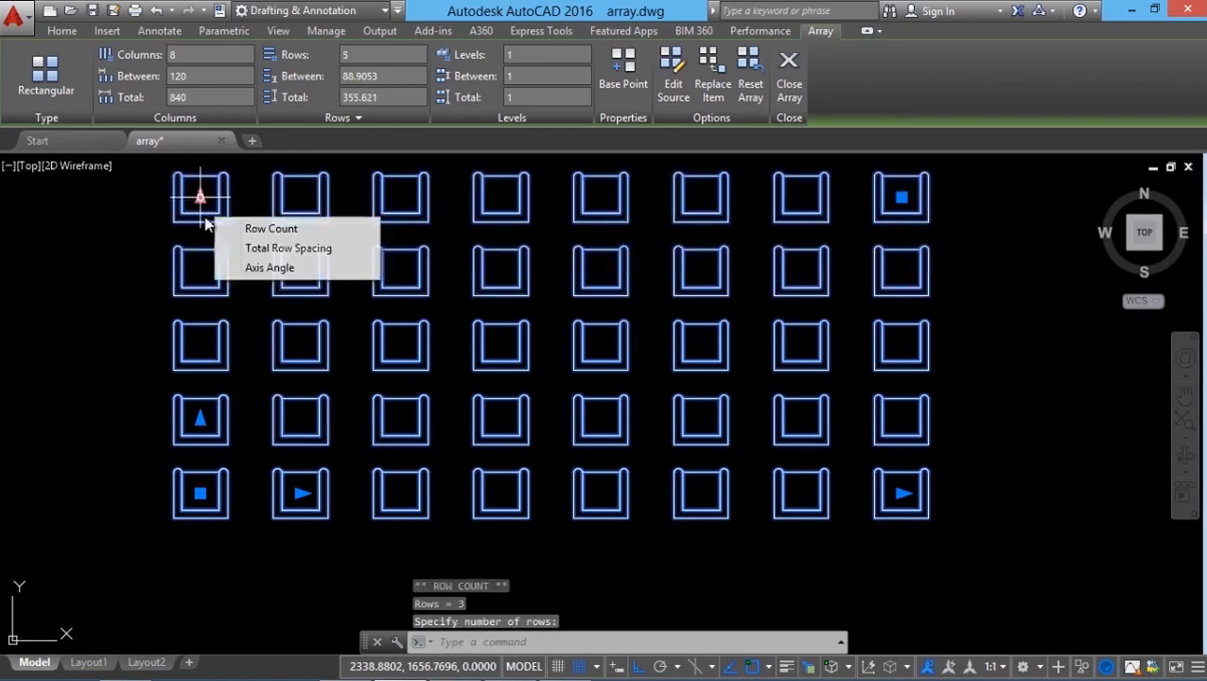
{"action": "scroll", "coordinate": [301, 497], "scroll_direction": "up", "scroll_amount": 2}
{"action": "left_click", "coordinate": [299, 494]}
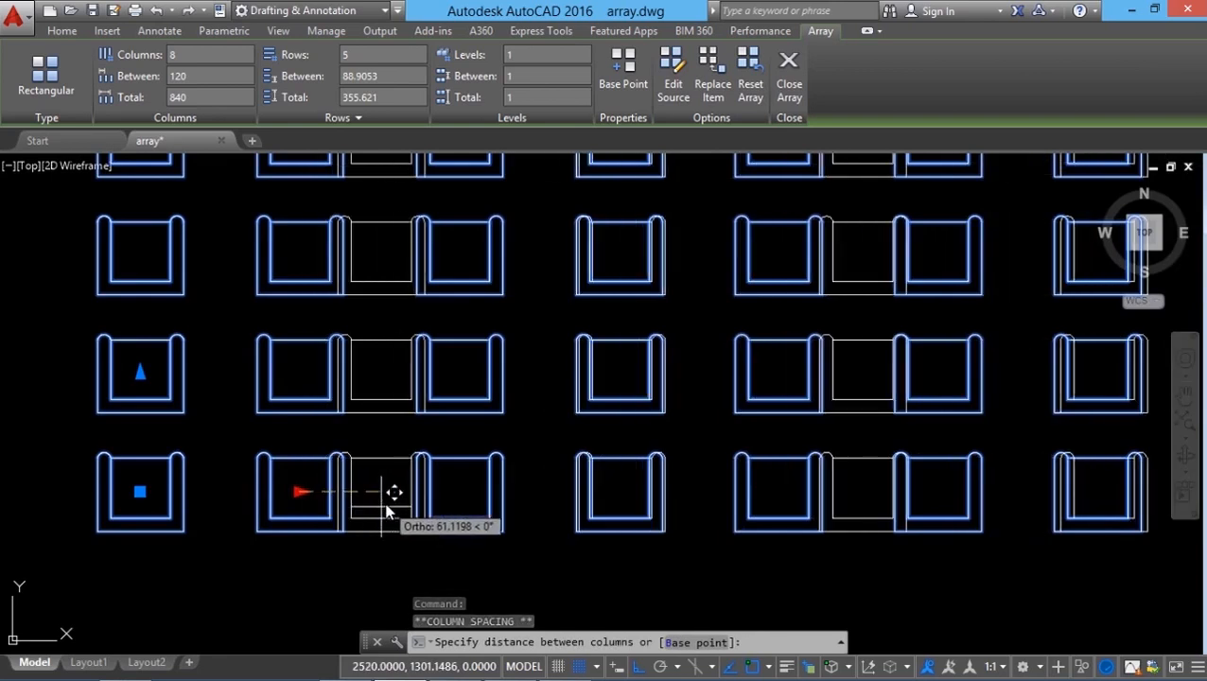
{"action": "left_click", "coordinate": [383, 492]}
Step: Drag the row-spacing grip upward to widen the row spacing to about 158
{"action": "left_click", "coordinate": [140, 370]}
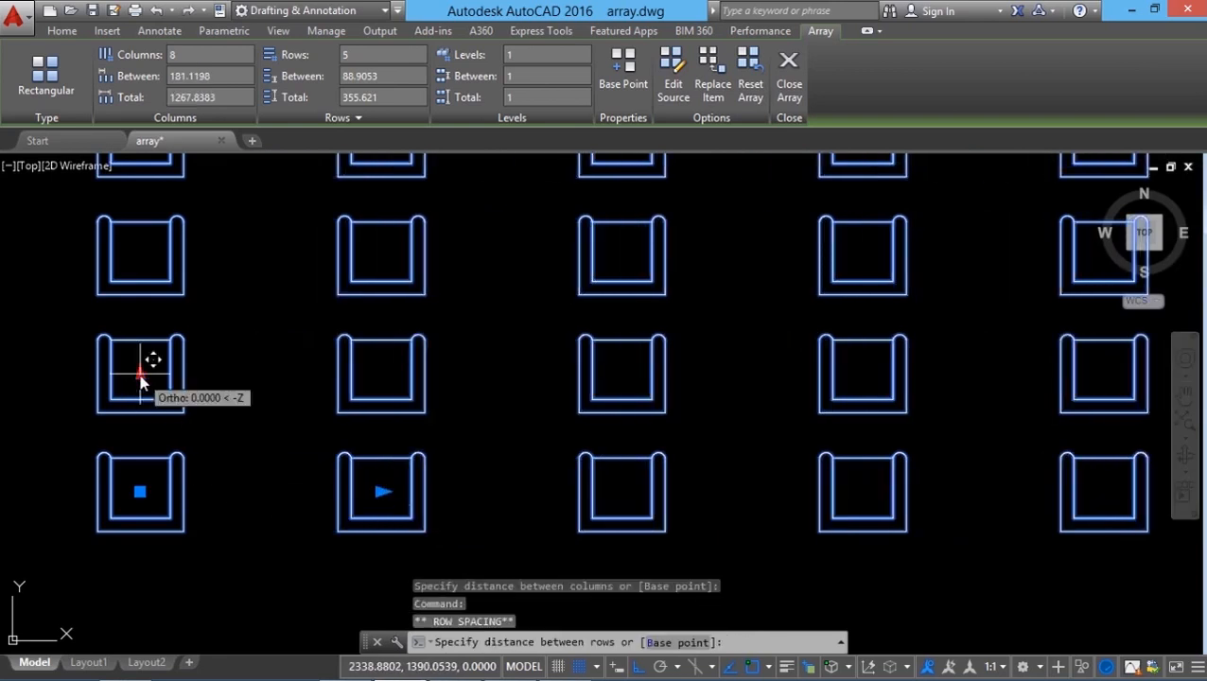
{"action": "left_click", "coordinate": [136, 282]}
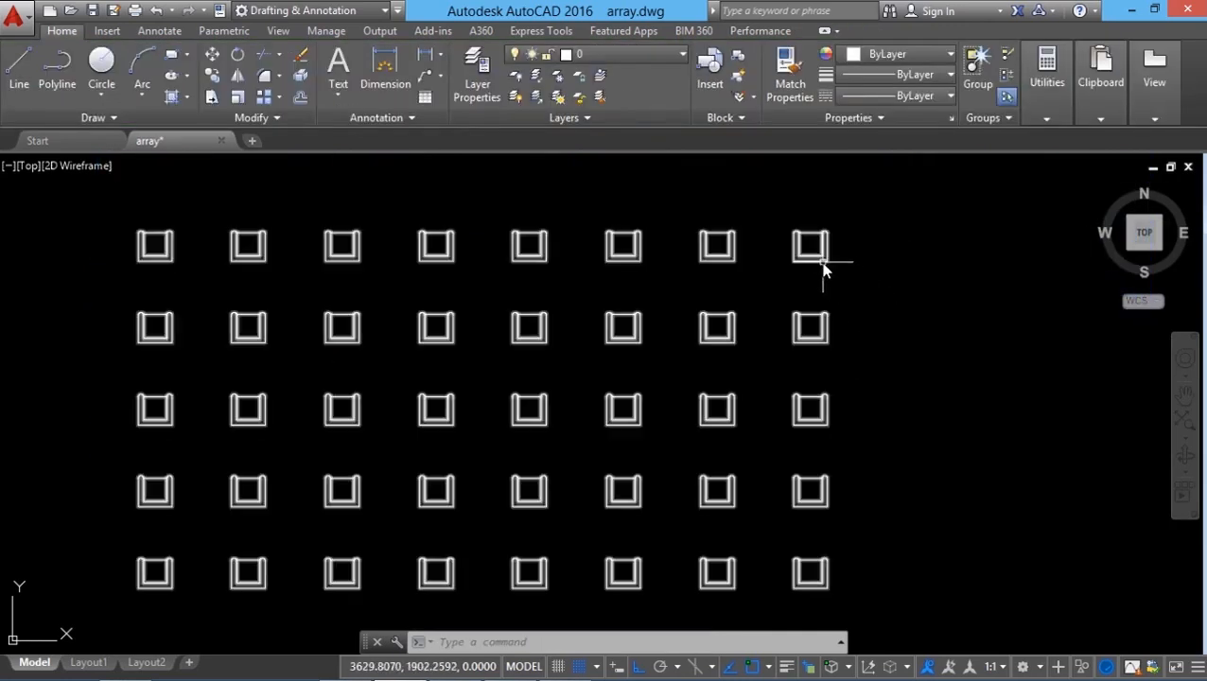
Step: Drag the array's corner grip with Ortho off to expand it to 10 columns by 7 rows
{"action": "left_click", "coordinate": [823, 271]}
{"action": "left_click", "coordinate": [810, 246]}
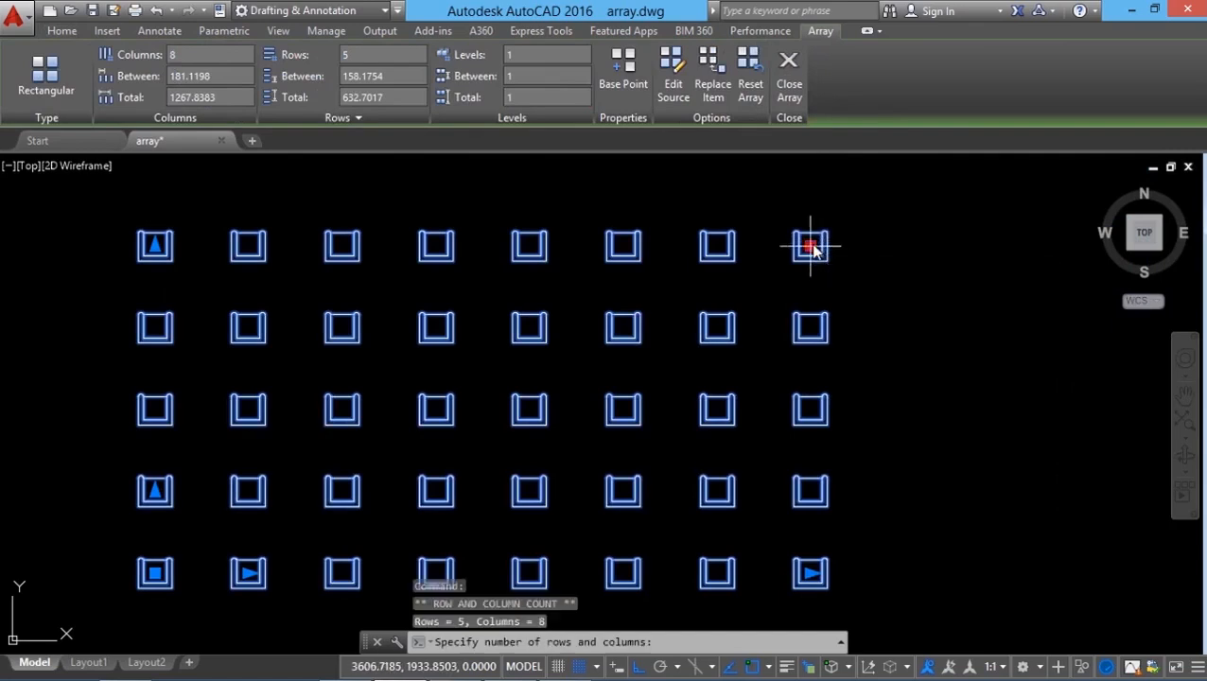
{"action": "scroll", "coordinate": [804, 320], "scroll_direction": "down", "scroll_amount": 2}
{"action": "scroll", "coordinate": [801, 316], "scroll_direction": "down", "scroll_amount": 2}
{"action": "scroll", "coordinate": [856, 248], "scroll_direction": "up", "scroll_amount": 2}
{"action": "left_click", "coordinate": [640, 669]}
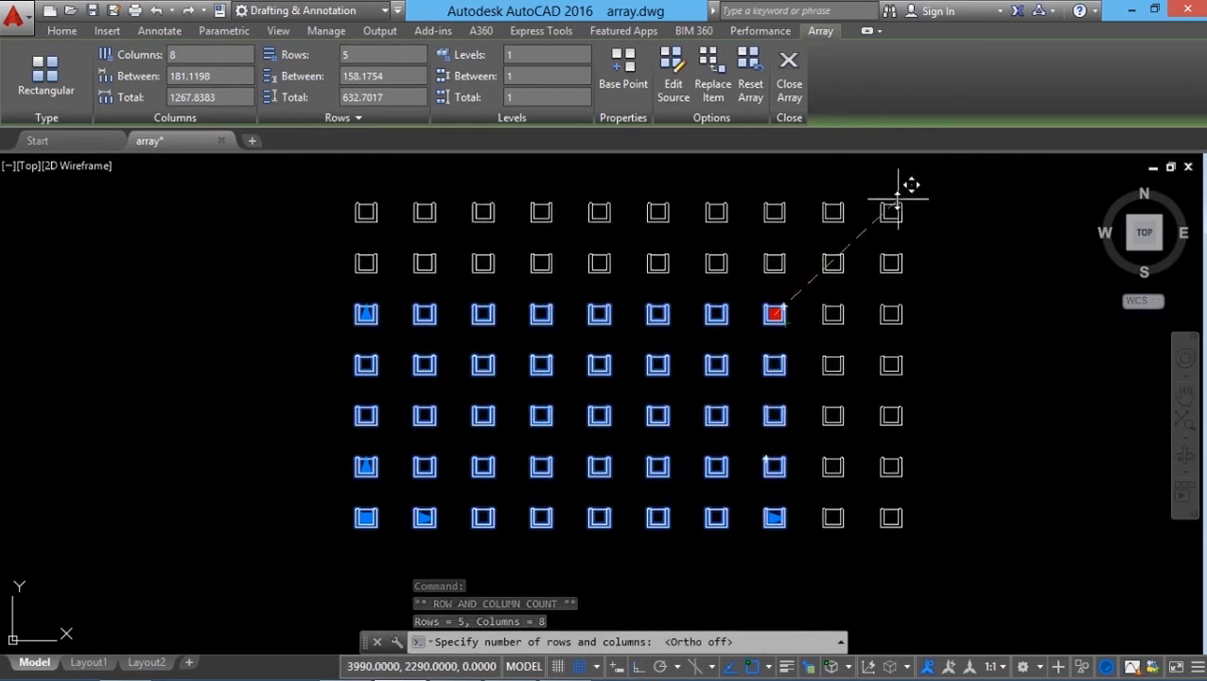
{"action": "left_click", "coordinate": [900, 195]}
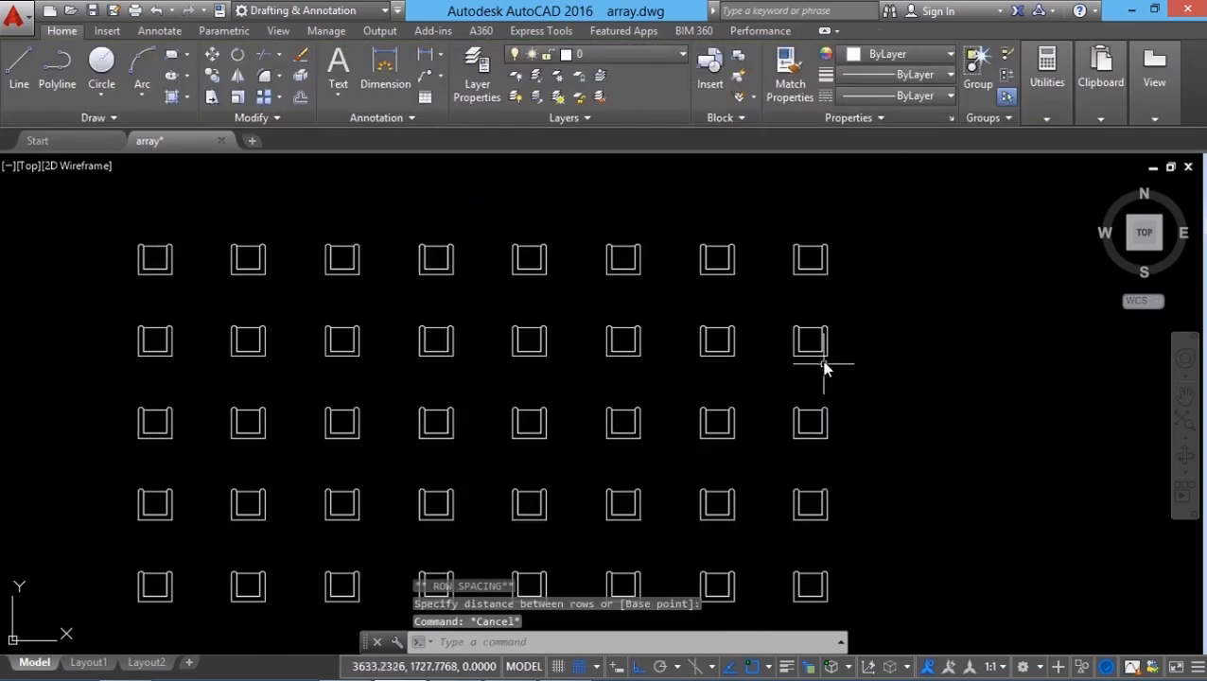
{"action": "left_click", "coordinate": [823, 363]}
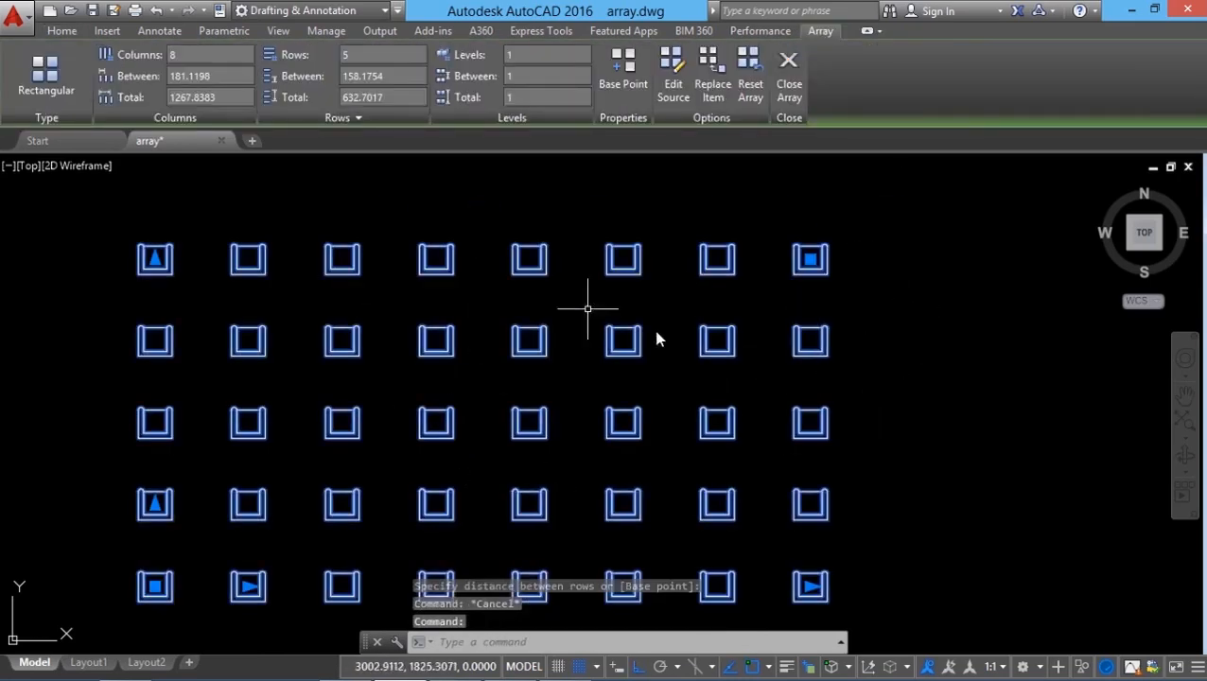
{"action": "middle_click_drag", "start_coordinate": [656, 400], "coordinate": [656, 386]}
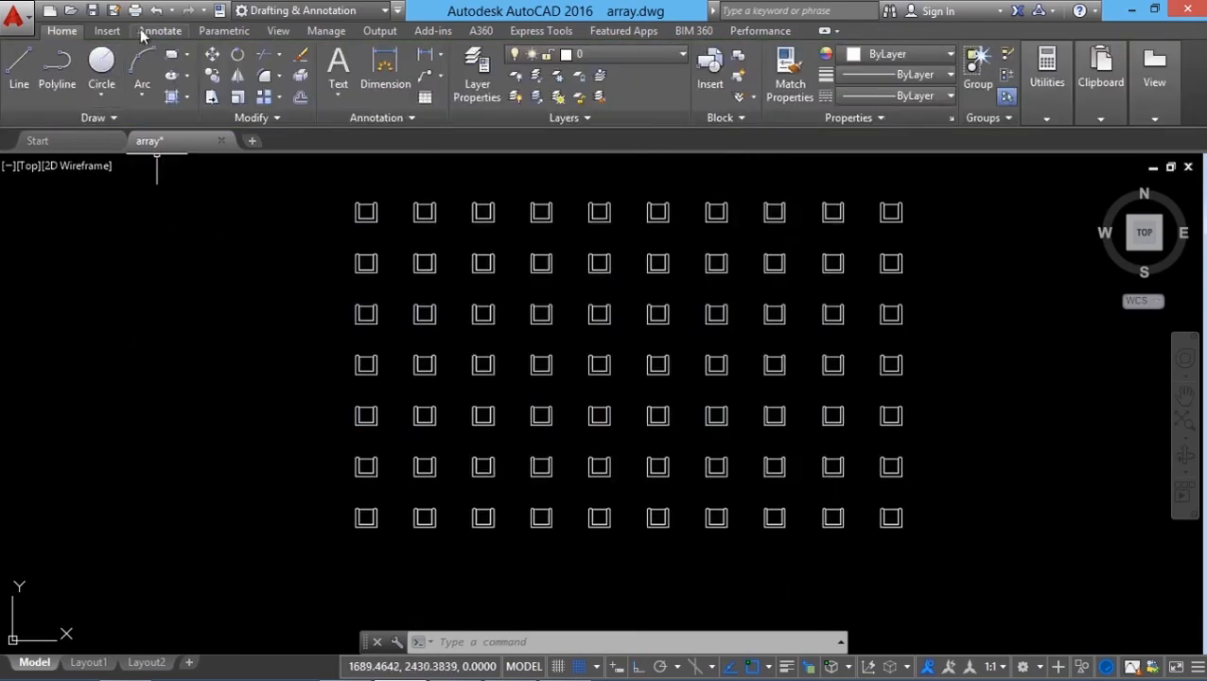
Step: Undo the last grip edit of the chair array
{"action": "left_click", "coordinate": [157, 10]}
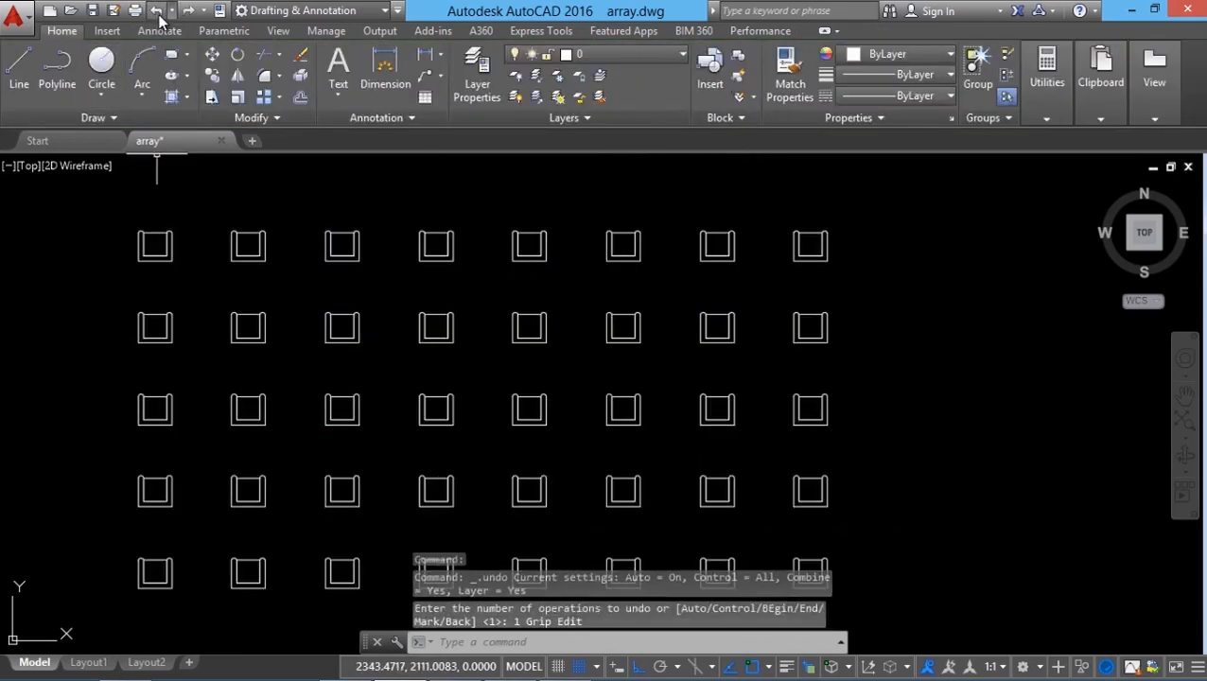
Step: Open the chair array's source objects for editing, picking the lower-left chair as the item
{"action": "left_click", "coordinate": [544, 426]}
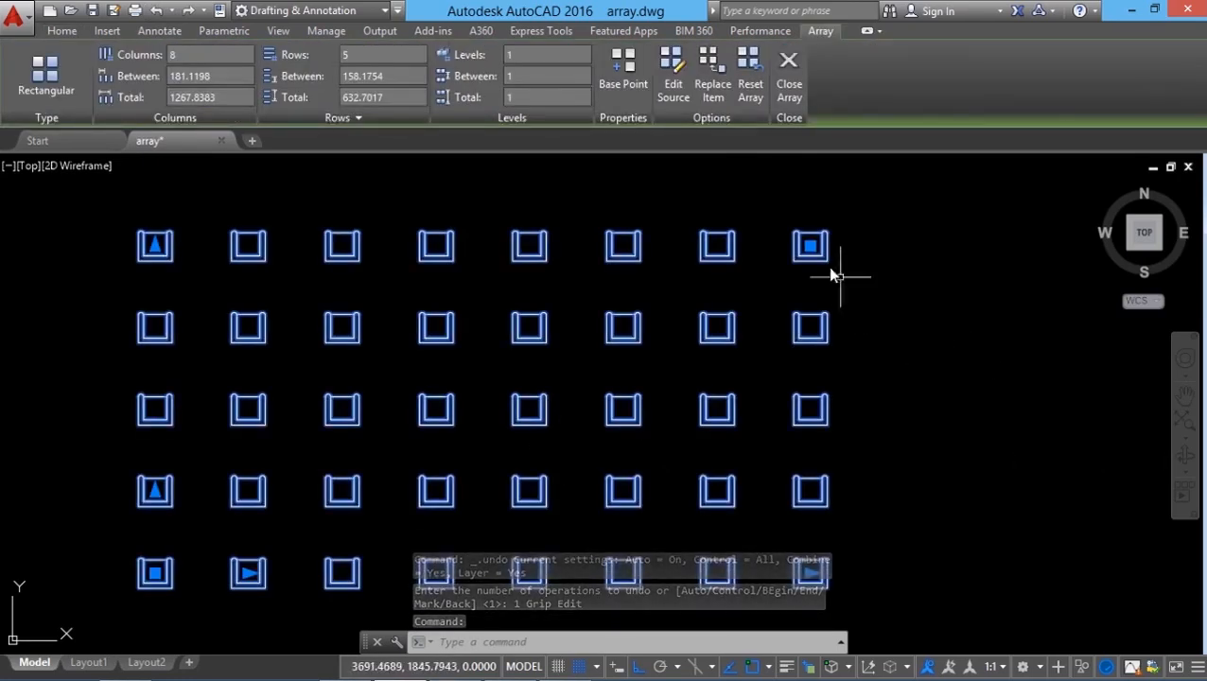
{"action": "left_click", "coordinate": [675, 85]}
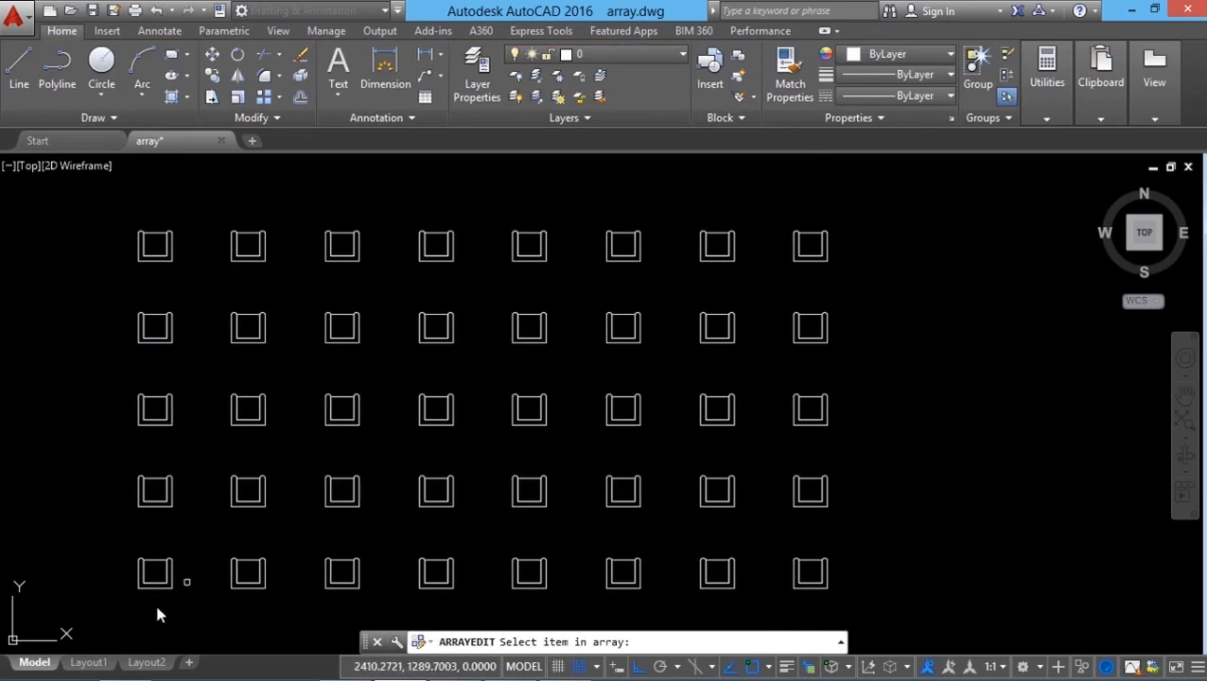
{"action": "scroll", "coordinate": [136, 601], "scroll_direction": "up", "scroll_amount": 5}
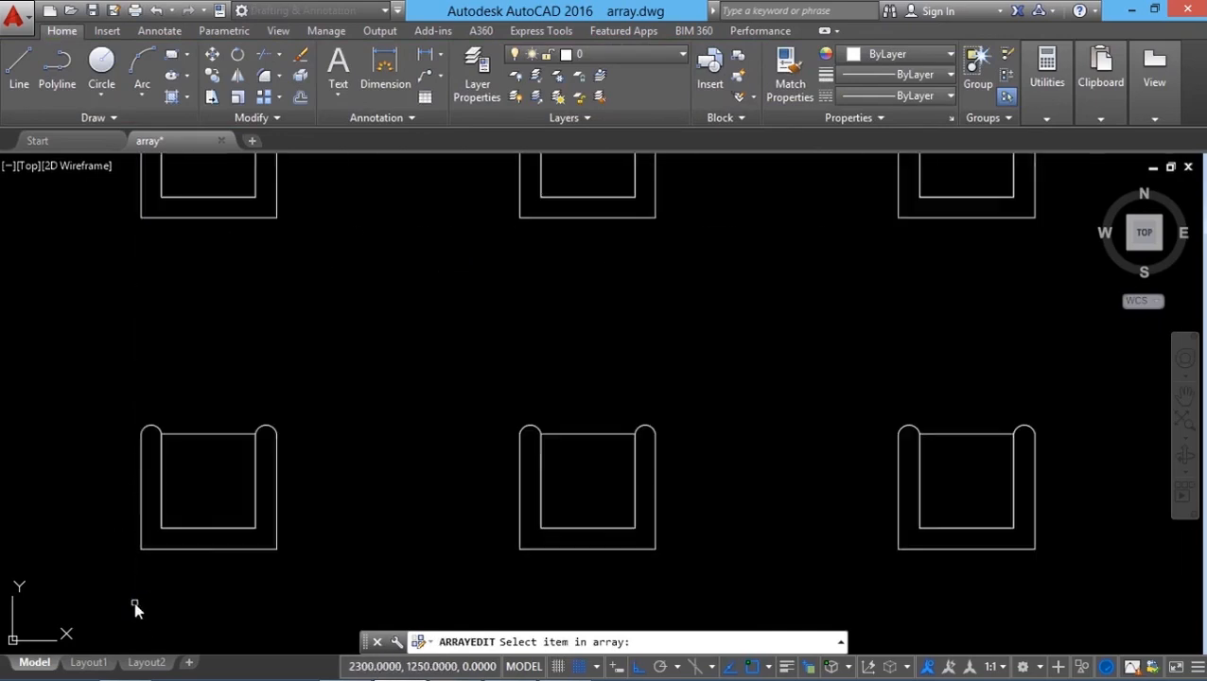
{"action": "left_click", "coordinate": [201, 550]}
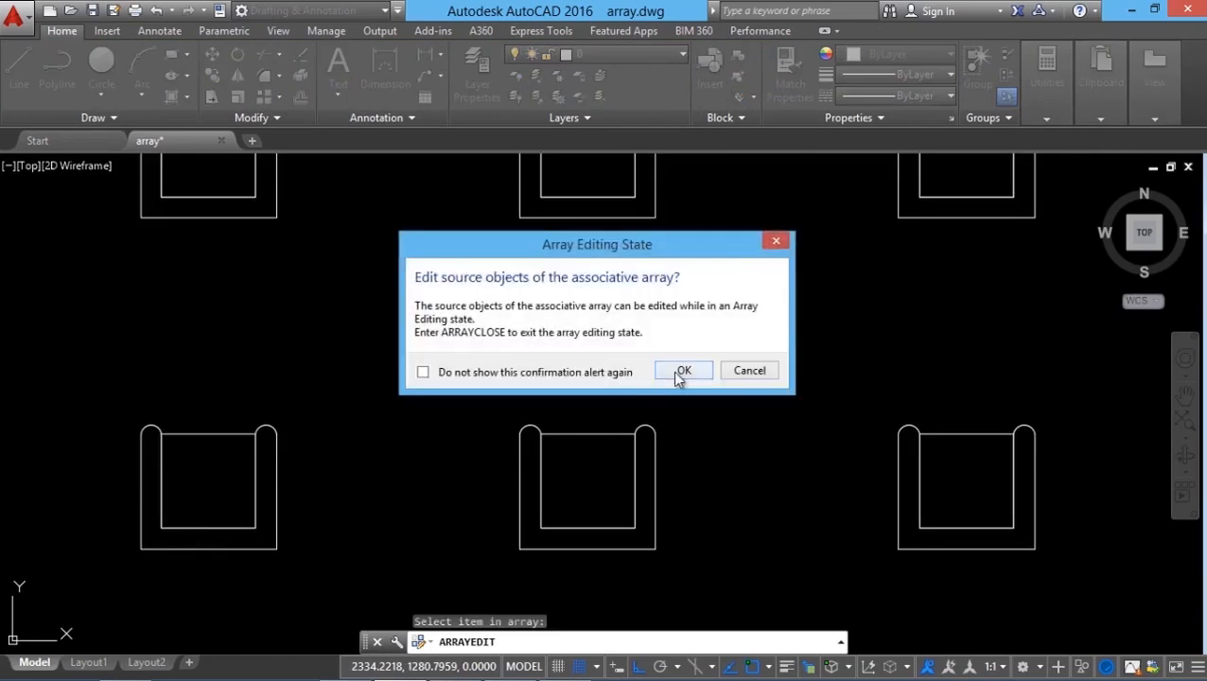
{"action": "left_click", "coordinate": [679, 372]}
Step: Convert the top edge of the chair's seat rectangle into an arc bulging upward
{"action": "scroll", "coordinate": [142, 481], "scroll_direction": "up", "scroll_amount": 2}
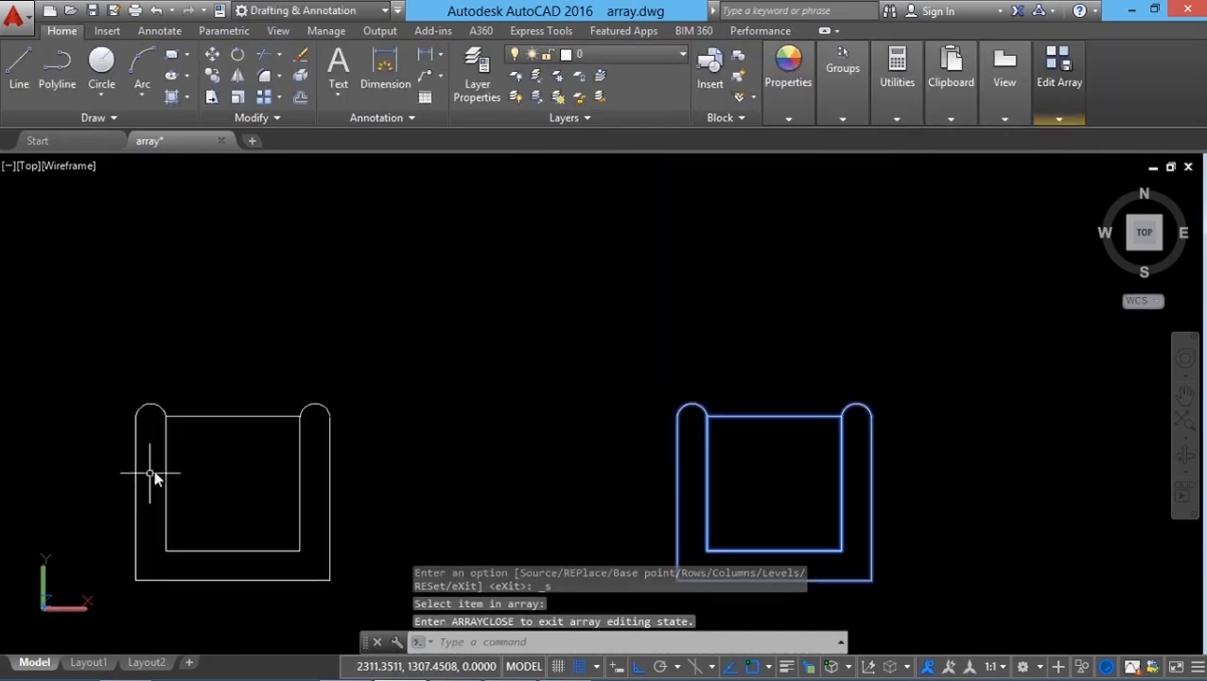
{"action": "left_click", "coordinate": [240, 417]}
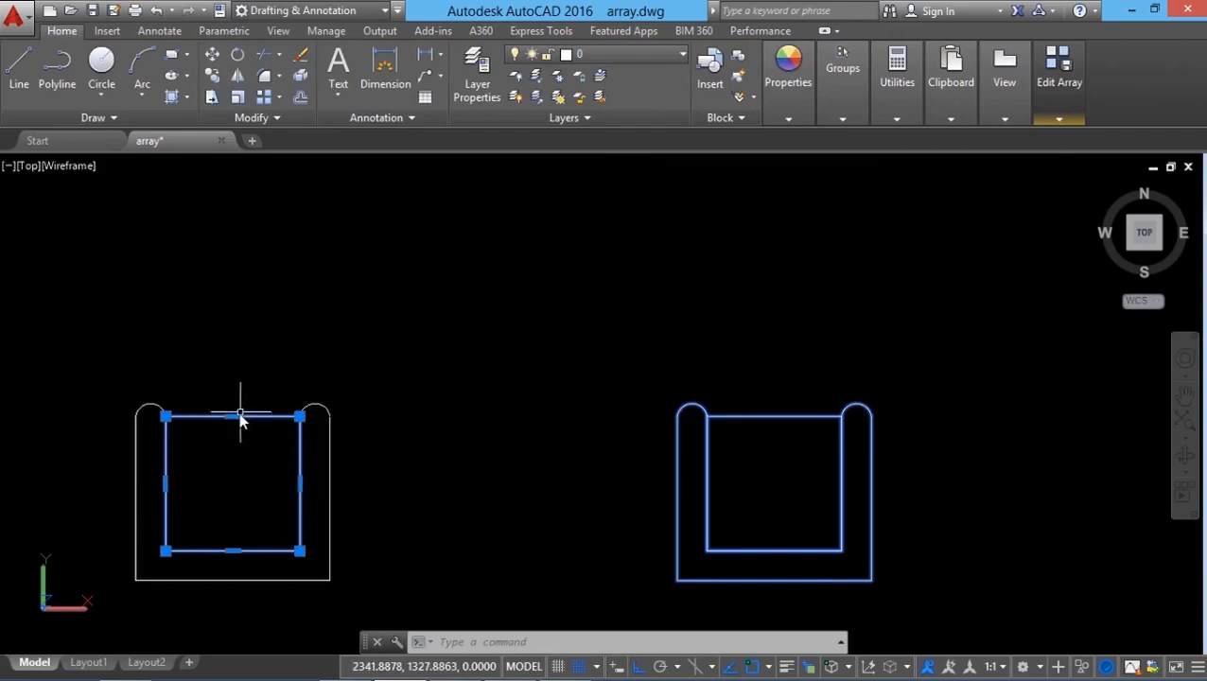
{"action": "mouse_move", "coordinate": [232, 417]}
{"action": "left_click", "coordinate": [284, 491]}
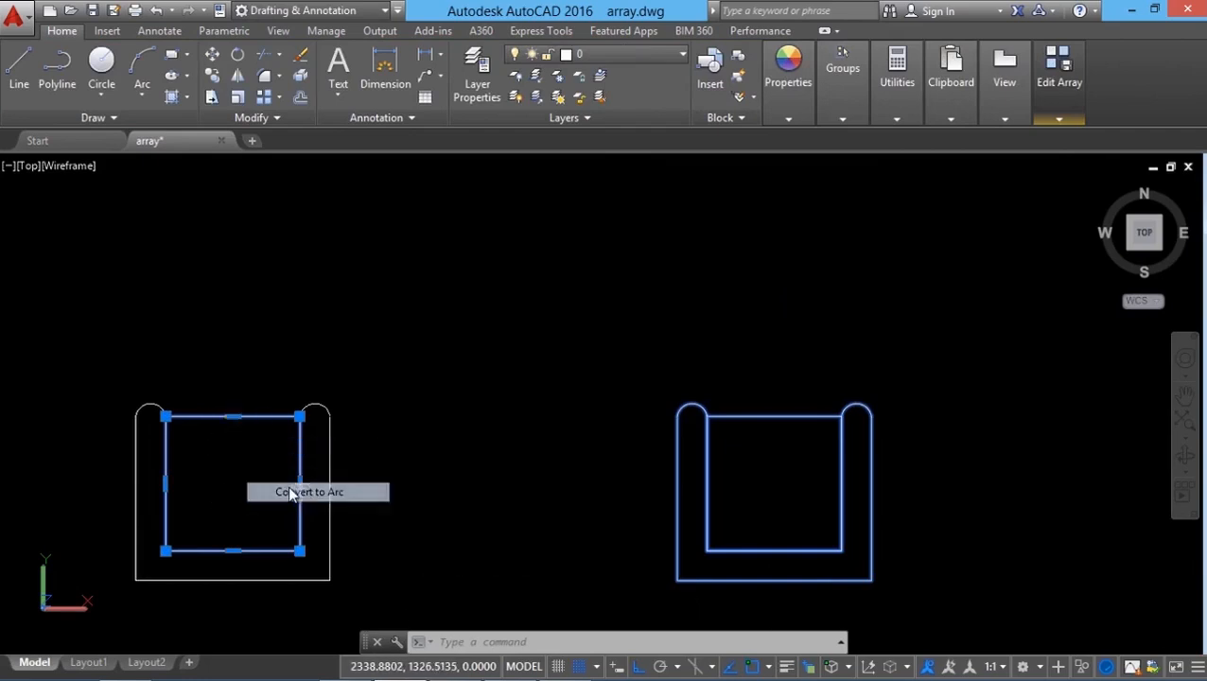
{"action": "left_click", "coordinate": [246, 398]}
Step: Deselect the seat and save the source changes to the array, closing the array editing state
{"action": "left_click", "coordinate": [984, 187]}
{"action": "left_click", "coordinate": [969, 219]}
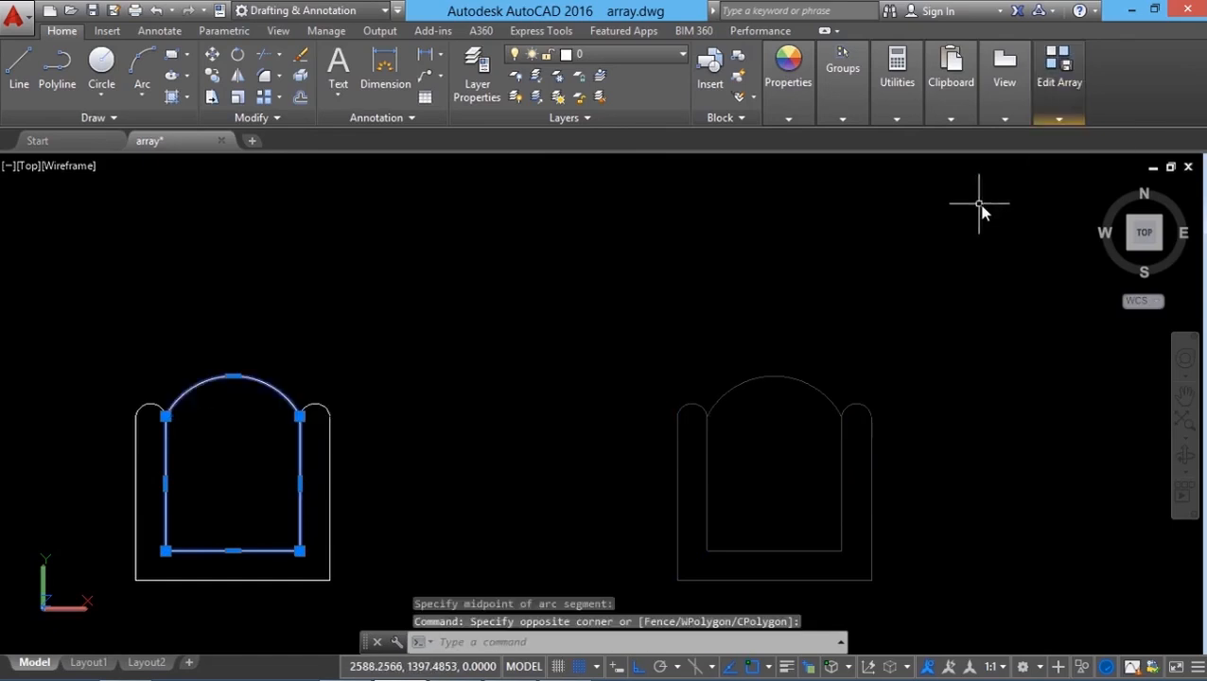
{"action": "mouse_move", "coordinate": [1076, 109]}
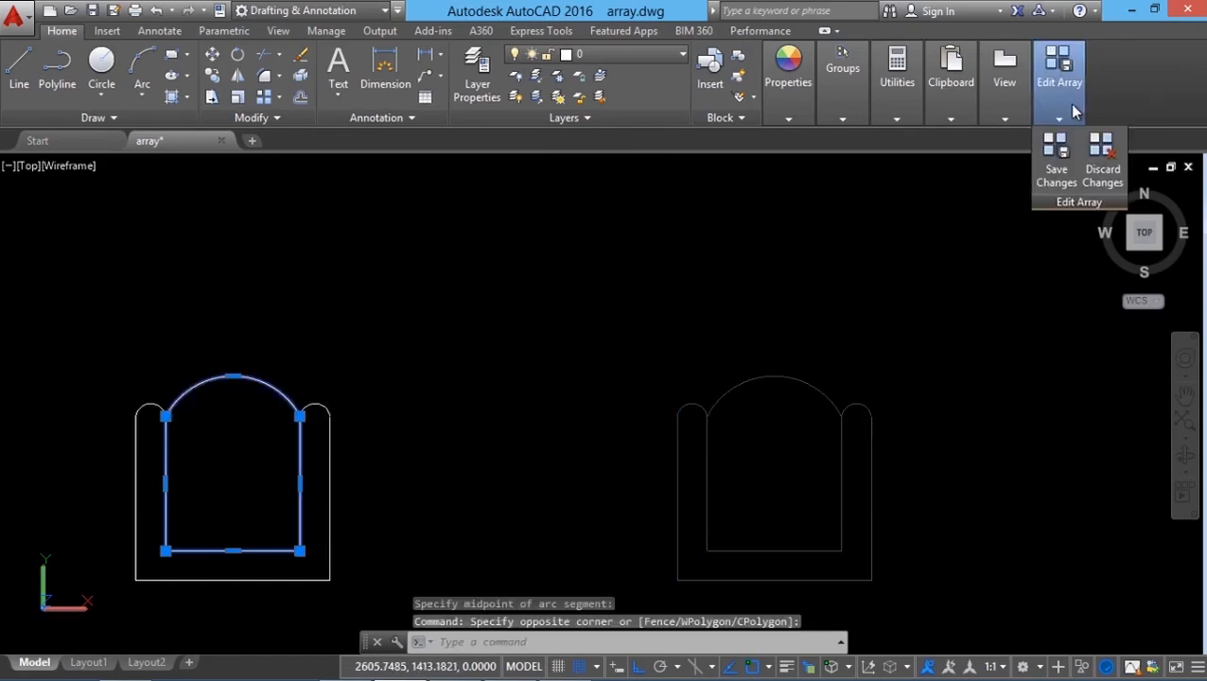
{"action": "left_click", "coordinate": [1057, 176]}
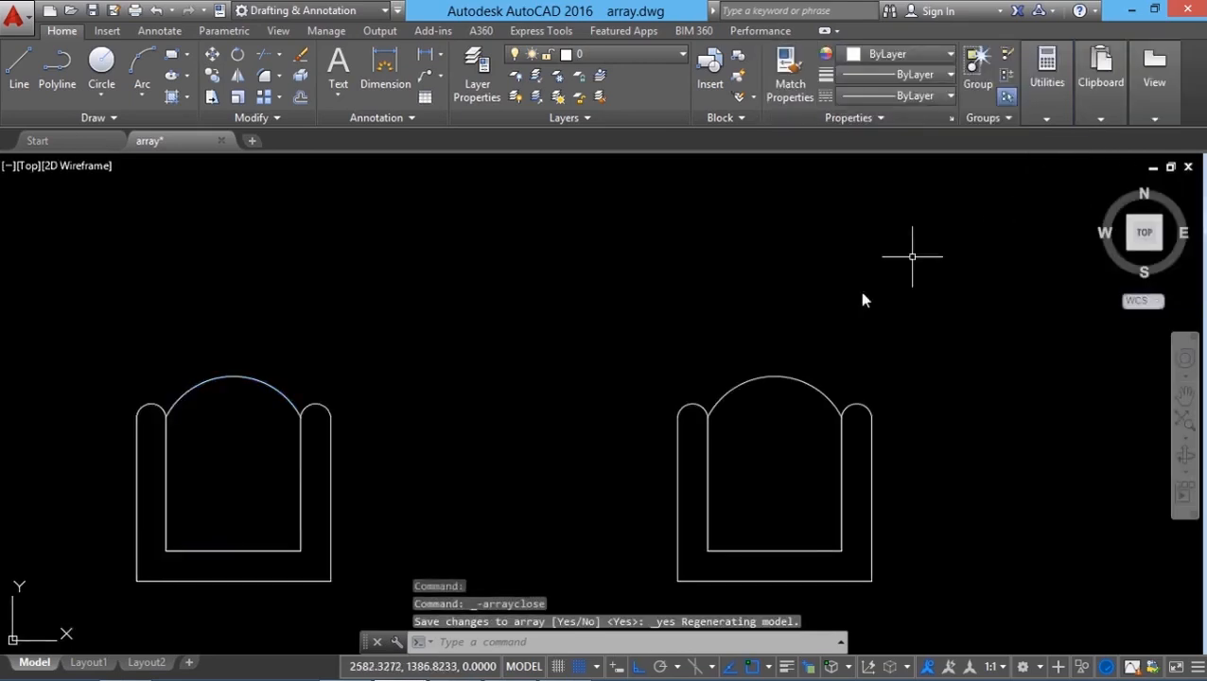
Step: Explode the rectangular chair array into individual chairs
{"action": "scroll", "coordinate": [794, 378], "scroll_direction": "down", "scroll_amount": 8}
{"action": "middle_click_drag", "start_coordinate": [552, 493], "coordinate": [488, 498]}
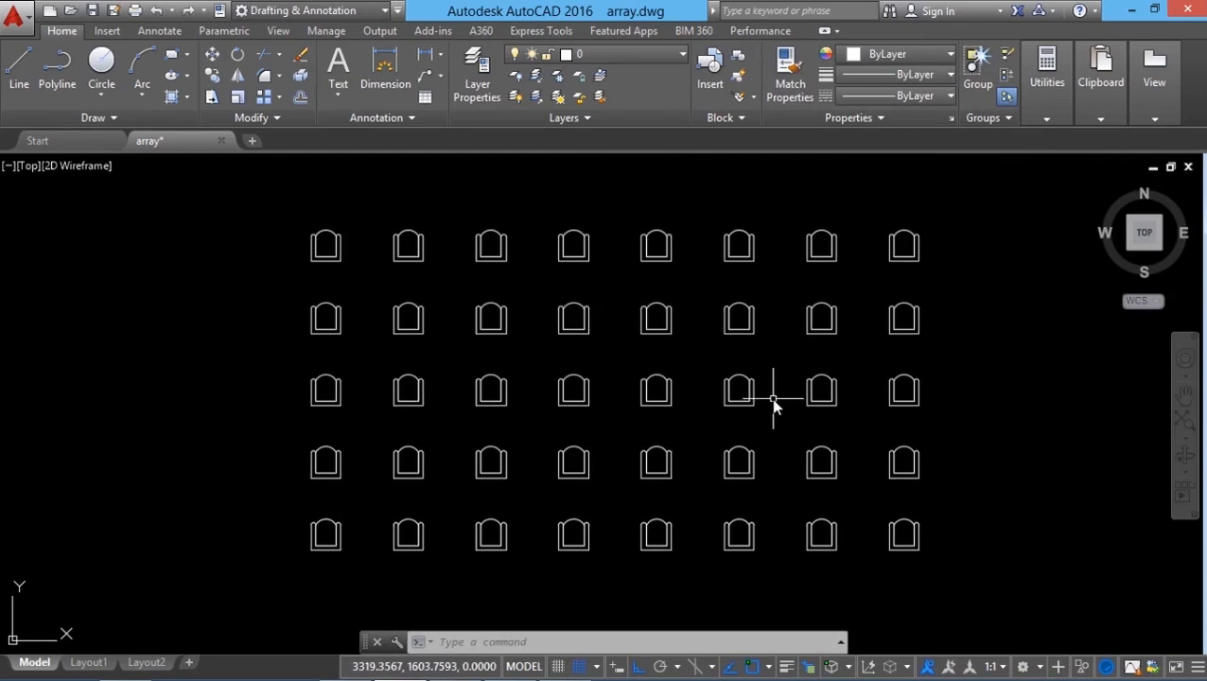
{"action": "type", "text": "x"}
{"action": "key", "text": "Return"}
{"action": "left_click", "coordinate": [750, 392]}
{"action": "key", "text": "Return"}
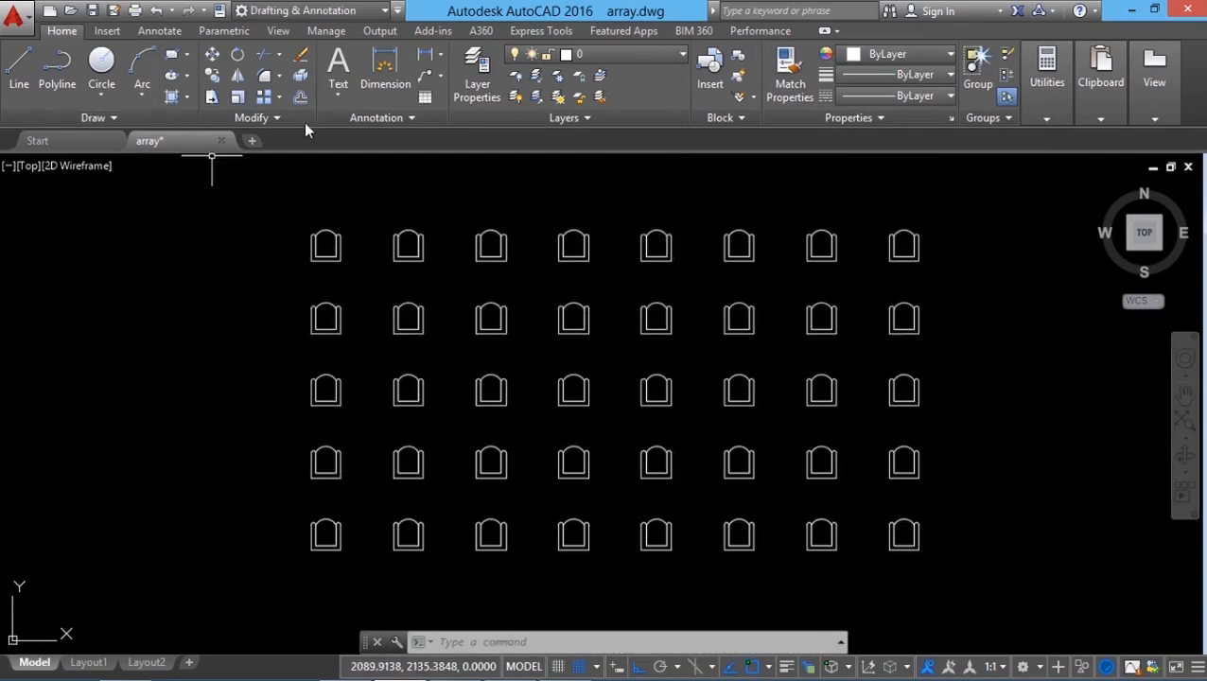
Step: Erase all chairs except the lower-left one, removing it from the erase selection
{"action": "left_click", "coordinate": [300, 57]}
{"action": "left_click", "coordinate": [269, 199]}
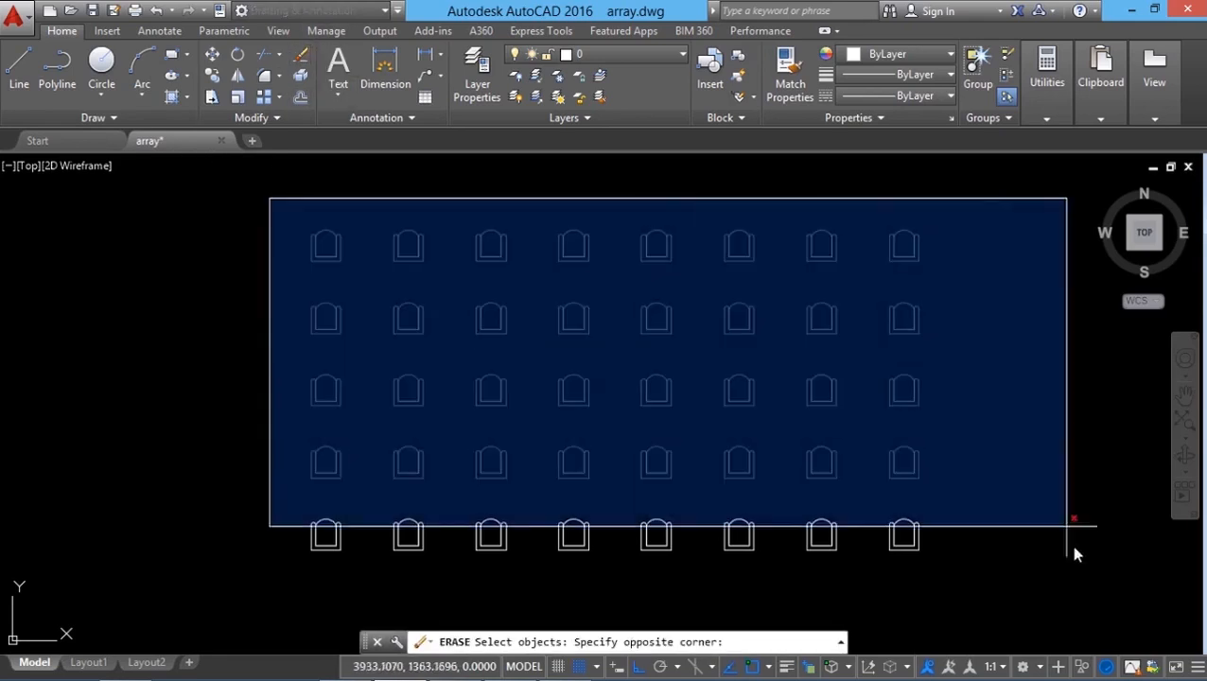
{"action": "left_click", "coordinate": [997, 598]}
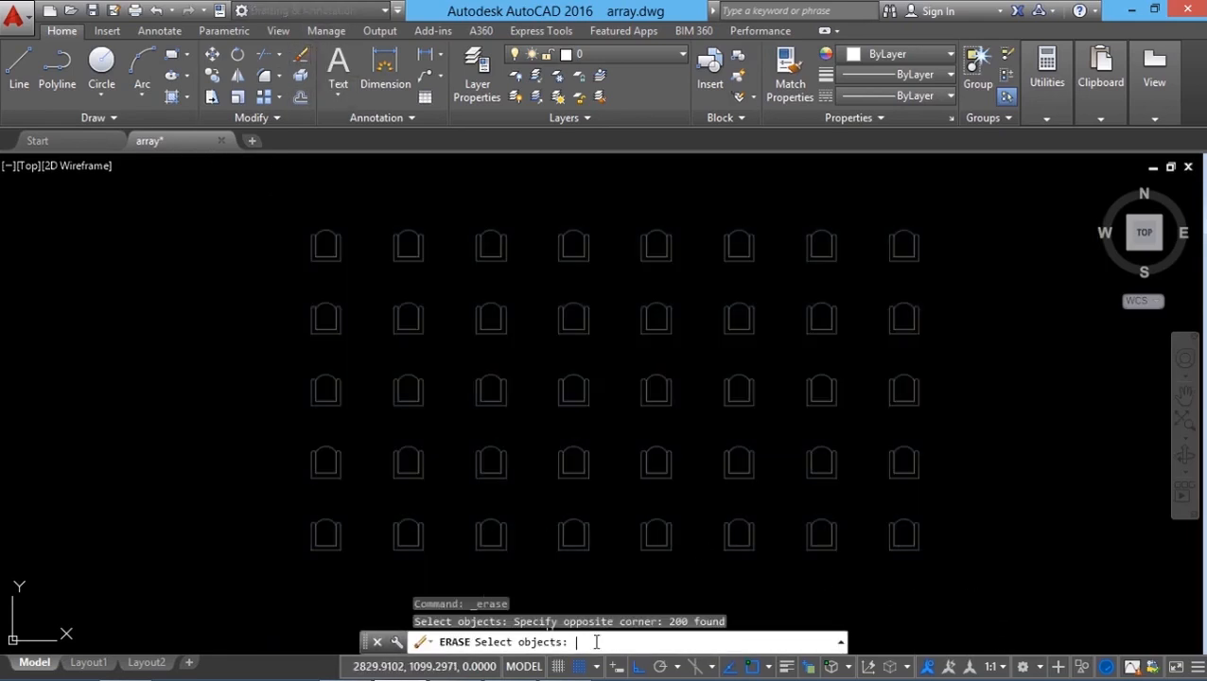
{"action": "type", "text": "r"}
{"action": "key", "text": "Return"}
{"action": "left_click", "coordinate": [293, 496]}
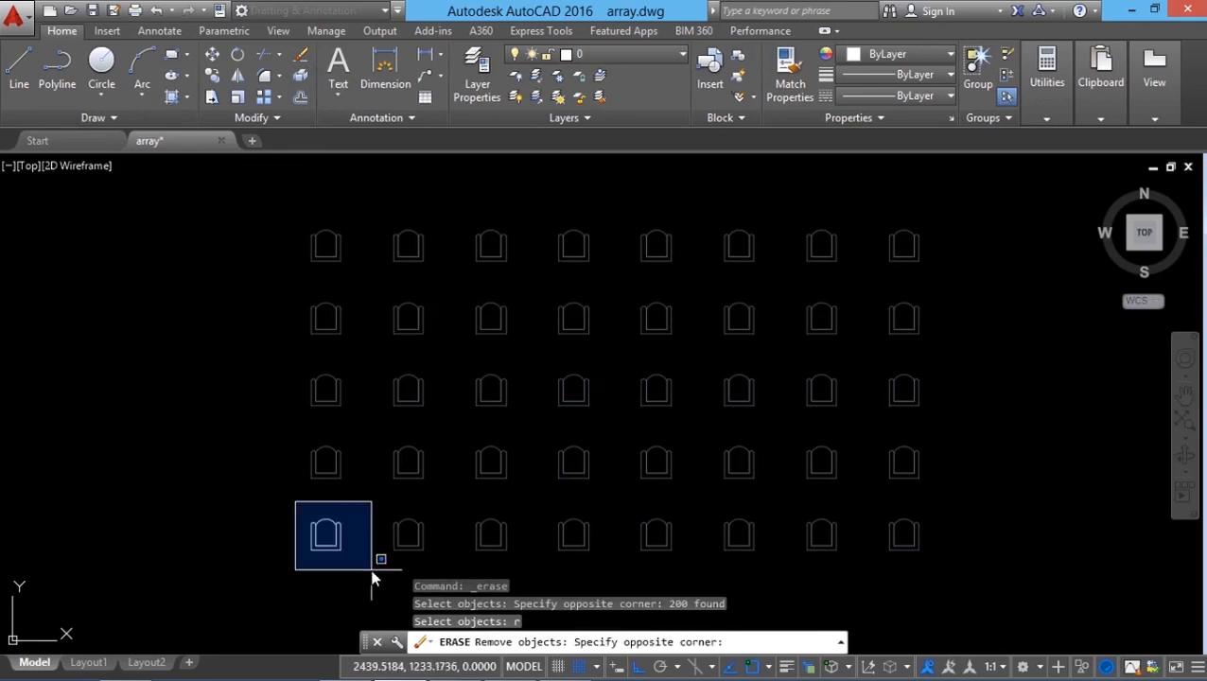
{"action": "left_click", "coordinate": [376, 574]}
{"action": "key", "text": "Return"}
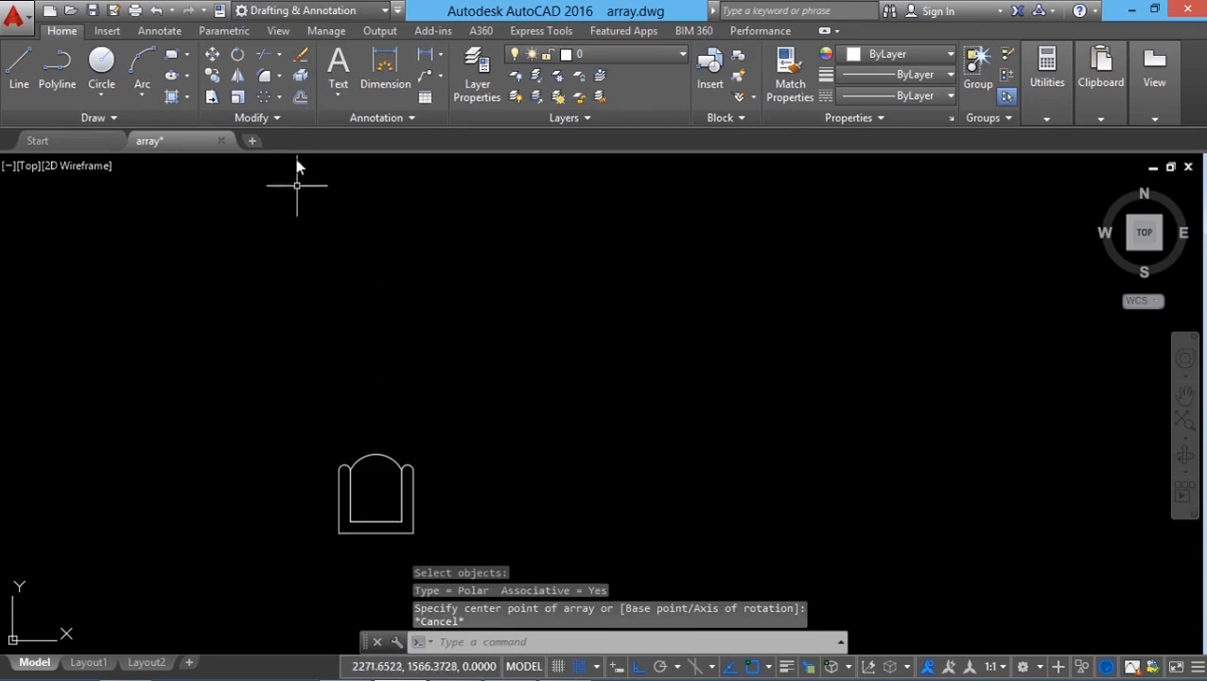
Step: Start a polar array of the remaining chair with snap off, placing its center point above the chair
{"action": "left_click", "coordinate": [279, 95]}
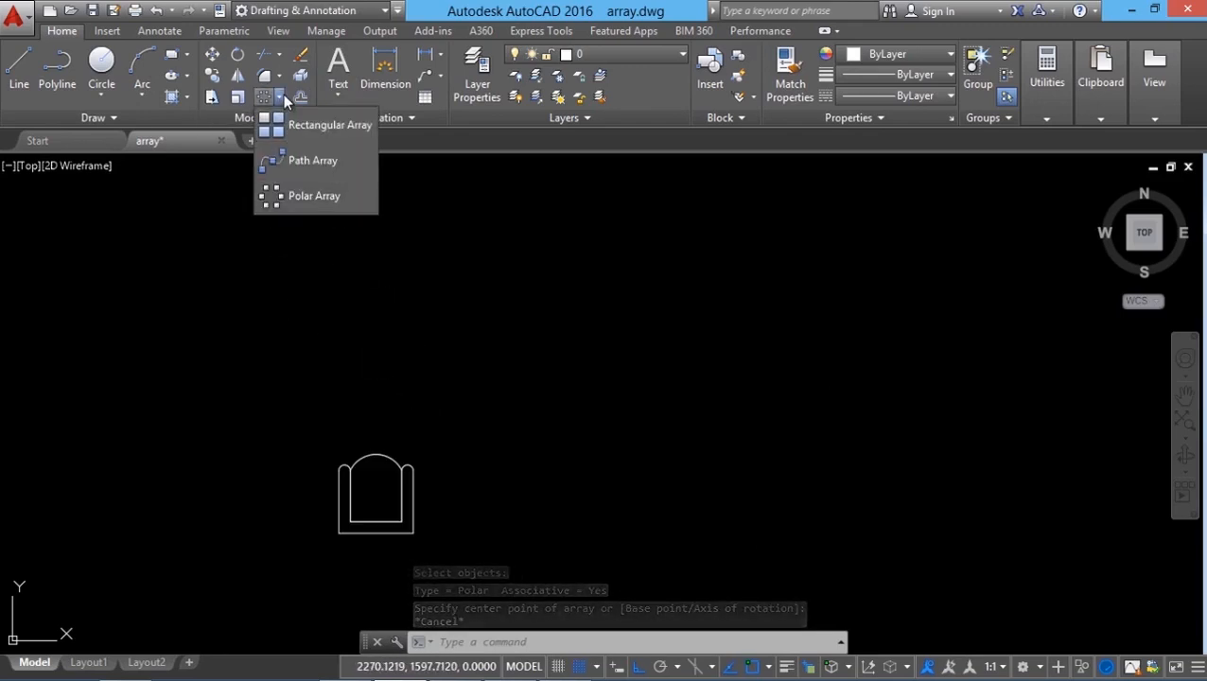
{"action": "left_click", "coordinate": [296, 196]}
{"action": "left_click", "coordinate": [273, 428]}
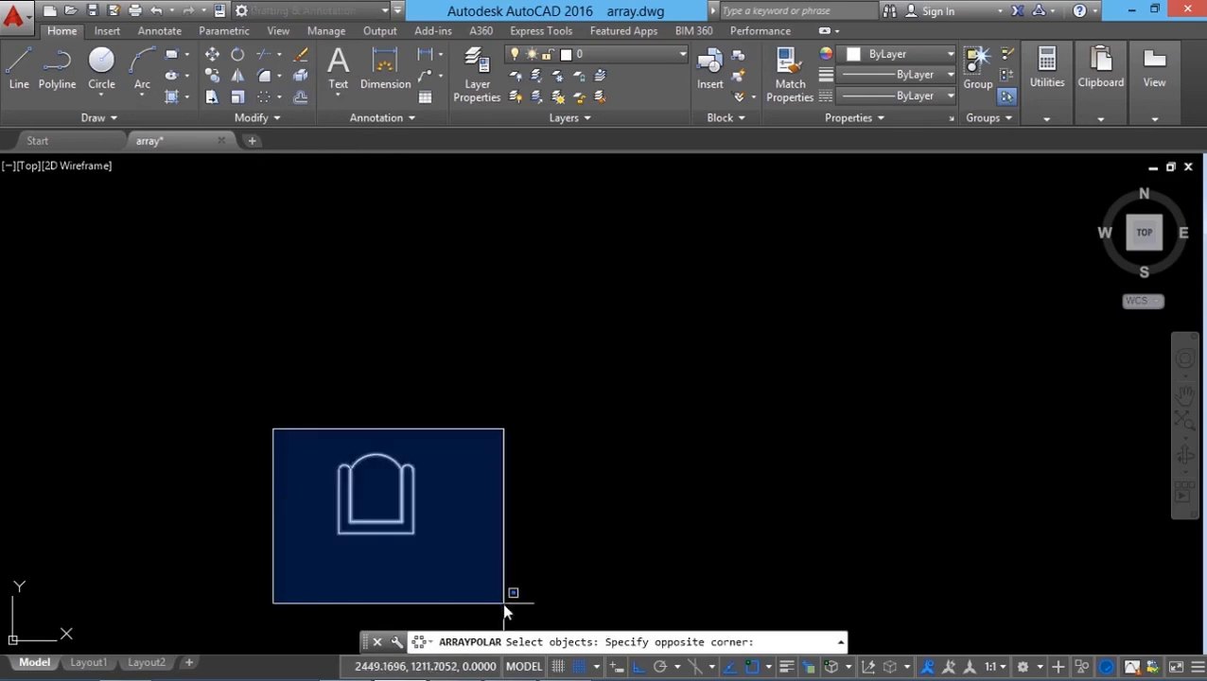
{"action": "left_click", "coordinate": [504, 602]}
{"action": "key", "text": "Return"}
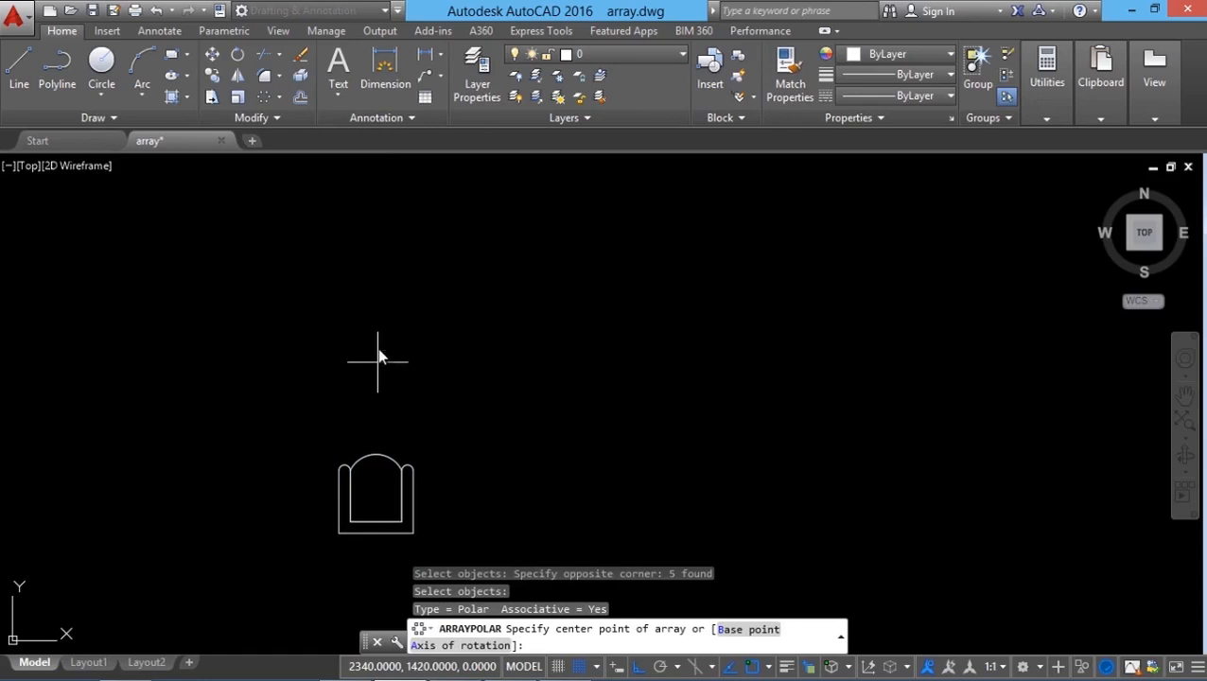
{"action": "key", "text": "F9"}
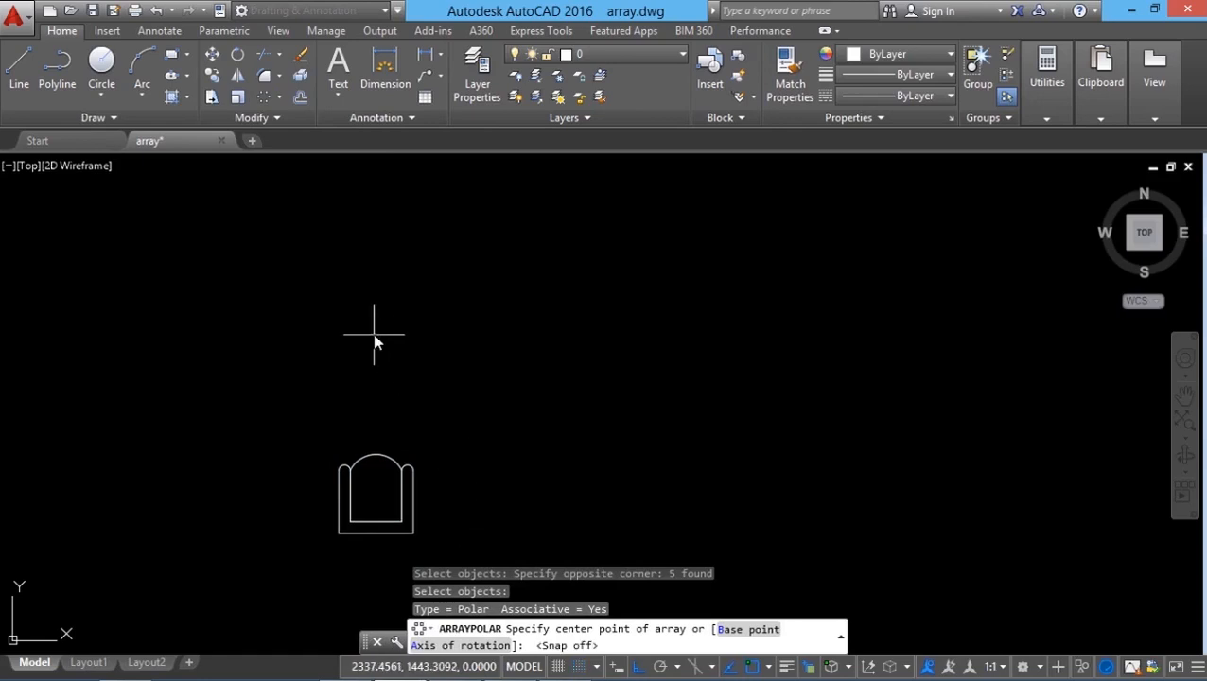
{"action": "left_click", "coordinate": [373, 330]}
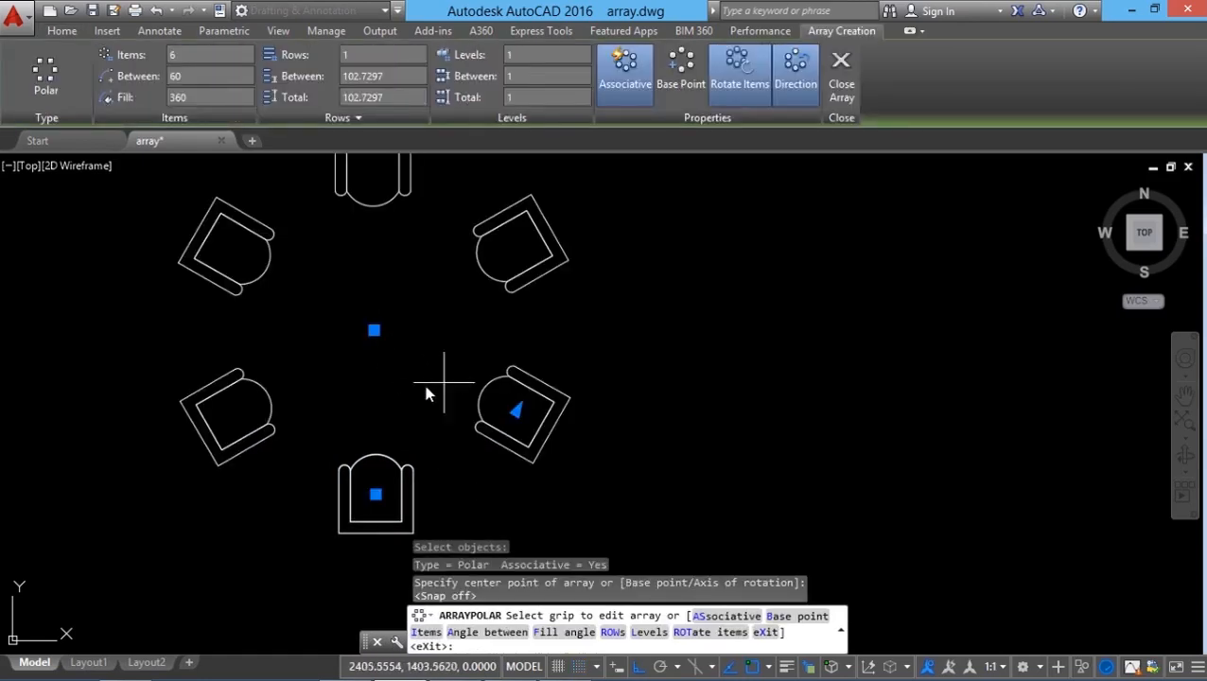
{"action": "middle_click_drag", "start_coordinate": [425, 390], "coordinate": [426, 435]}
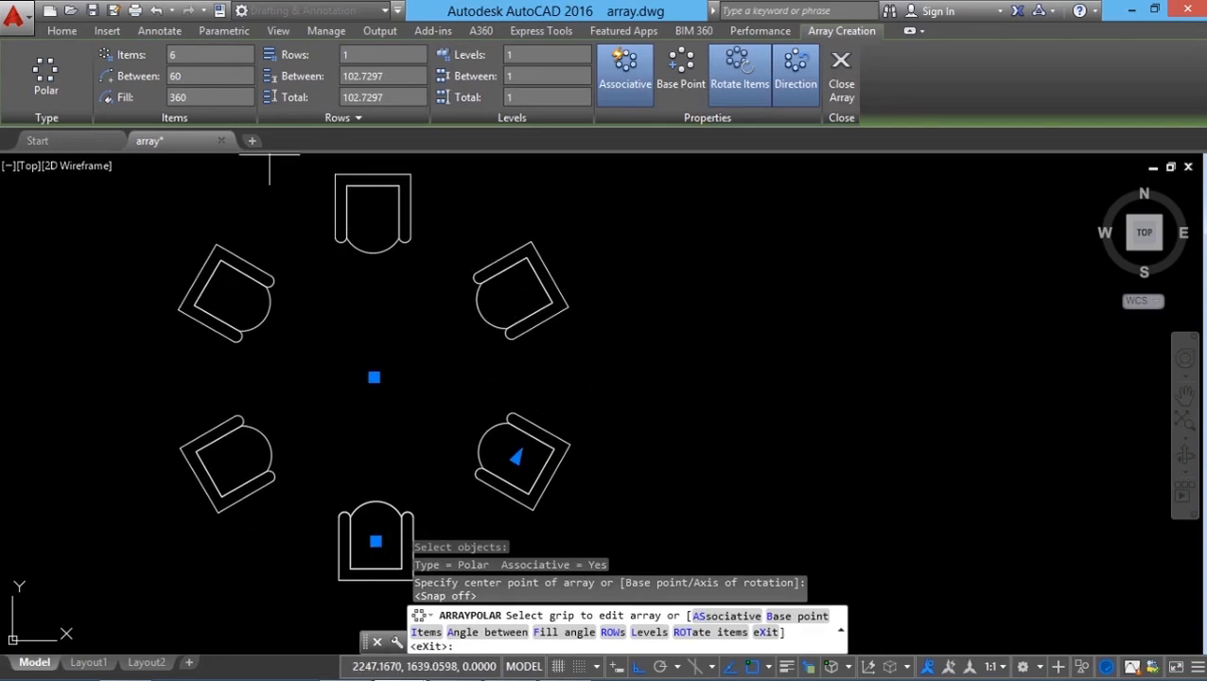
Step: Set the polar array's item count to 9
{"action": "left_click", "coordinate": [172, 59]}
{"action": "type", "text": "9"}
{"action": "key", "text": "Return"}
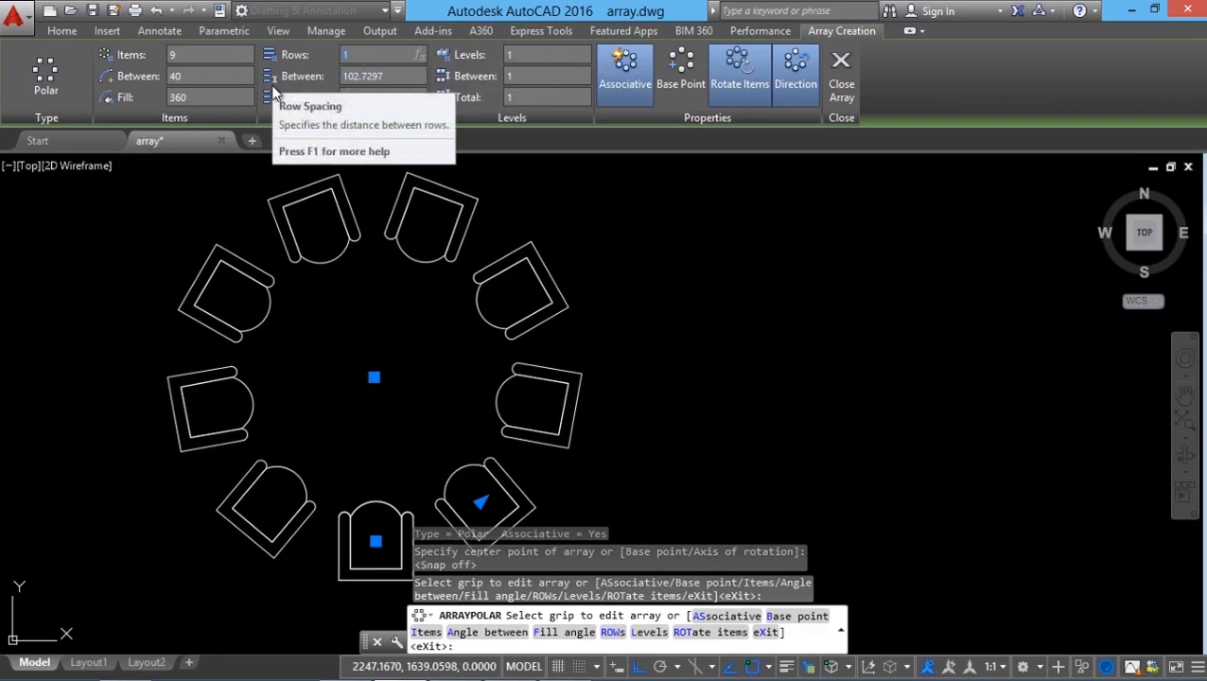
Step: Set the polar array to 3 rows
{"action": "key", "text": "Return"}
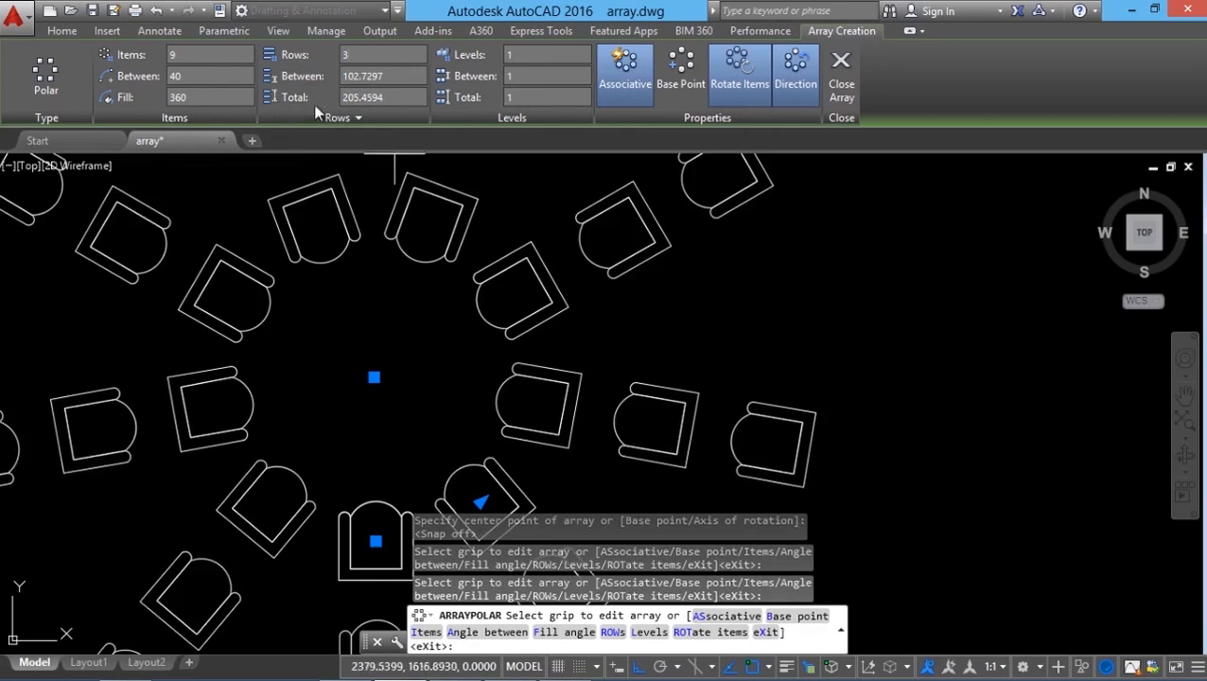
{"action": "scroll", "coordinate": [435, 405], "scroll_direction": "down", "scroll_amount": 3}
{"action": "scroll", "coordinate": [435, 405], "scroll_direction": "up", "scroll_amount": 2}
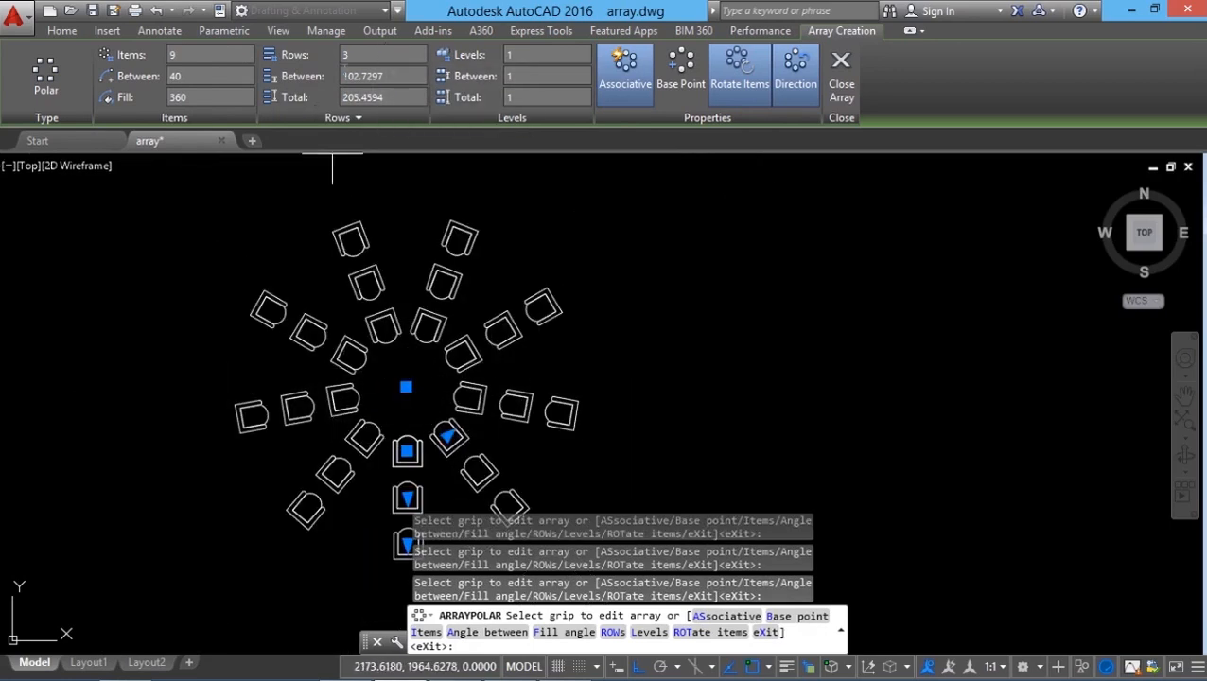
Step: Set the polar array's rows back to 1 and finish the array
{"action": "left_click", "coordinate": [355, 56]}
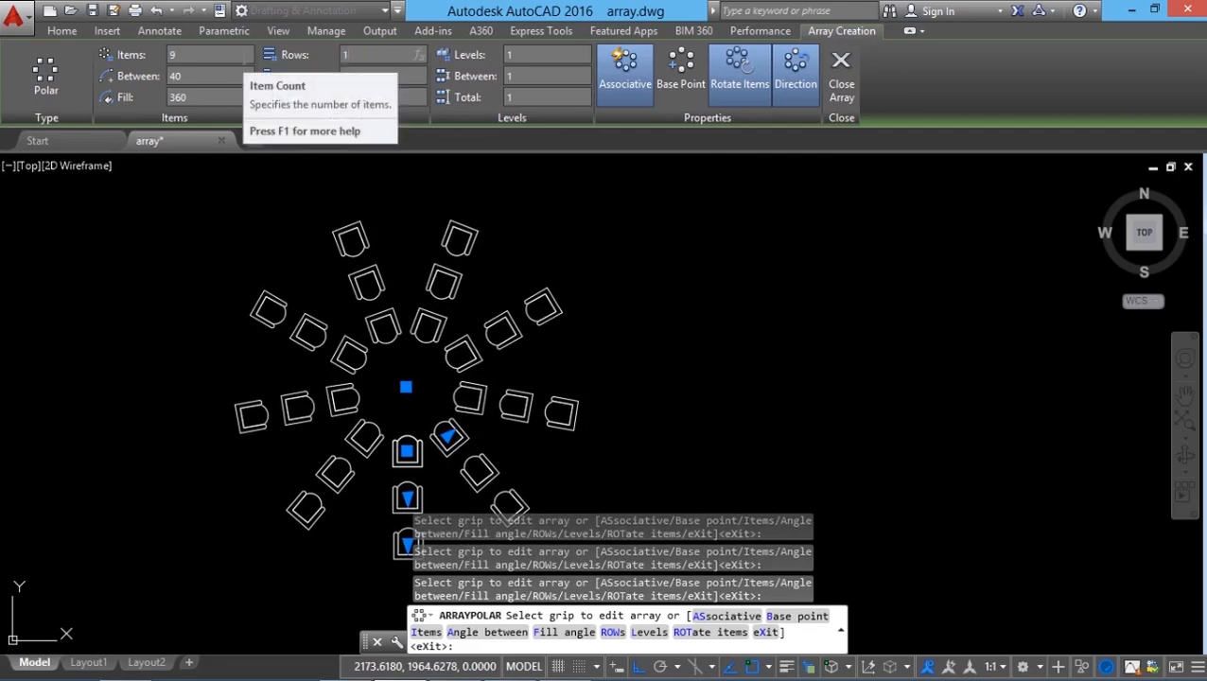
{"action": "type", "text": "1"}
{"action": "key", "text": "Return"}
{"action": "scroll", "coordinate": [488, 216], "scroll_direction": "up", "scroll_amount": 2}
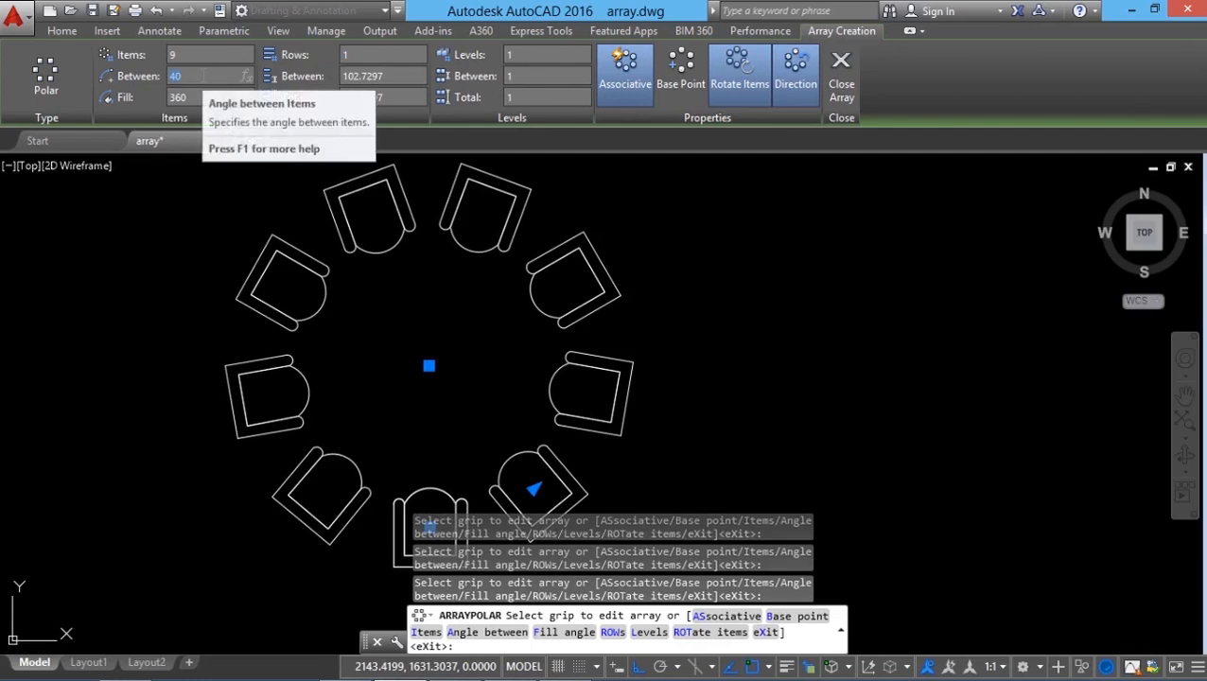
{"action": "key", "text": "Return"}
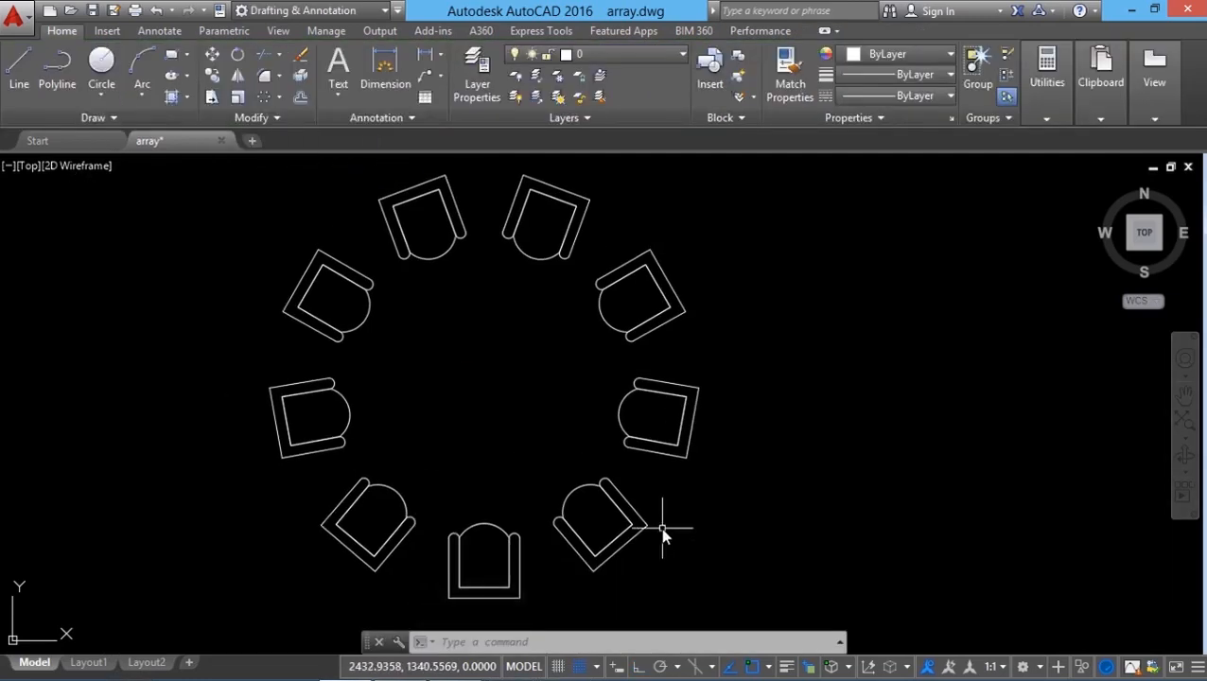
Step: Move the polar array by its center grip to the right, then move it back to its original spot
{"action": "left_click", "coordinate": [626, 494]}
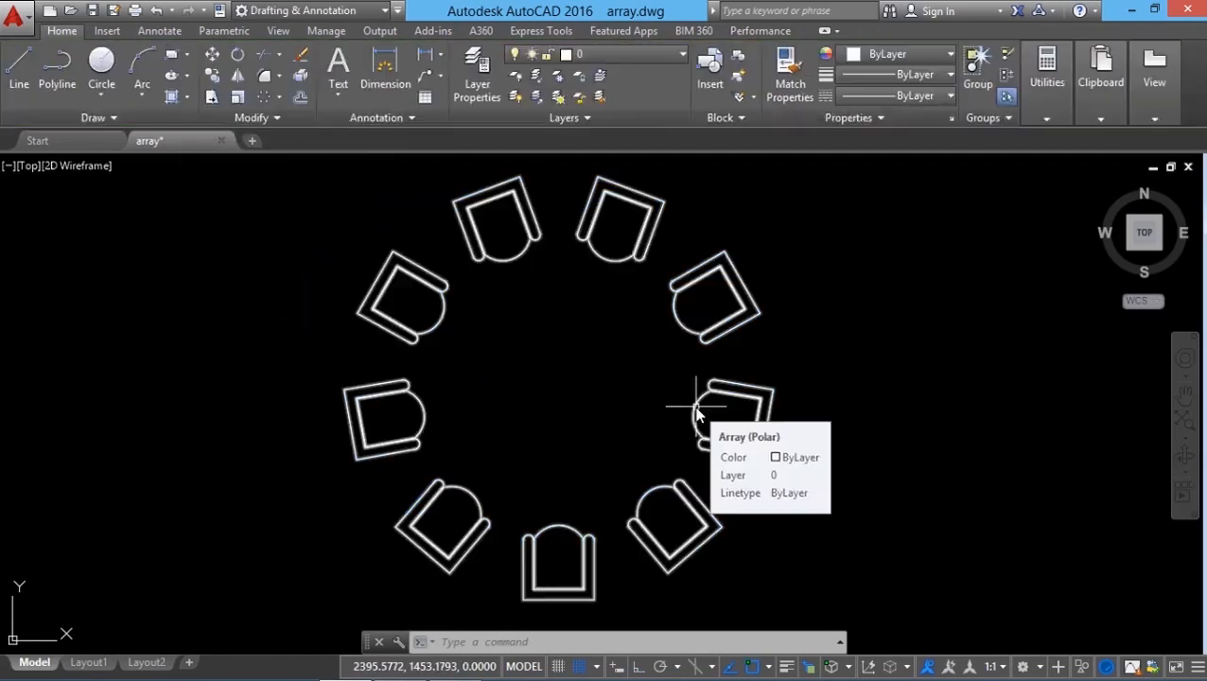
{"action": "left_click", "coordinate": [696, 410]}
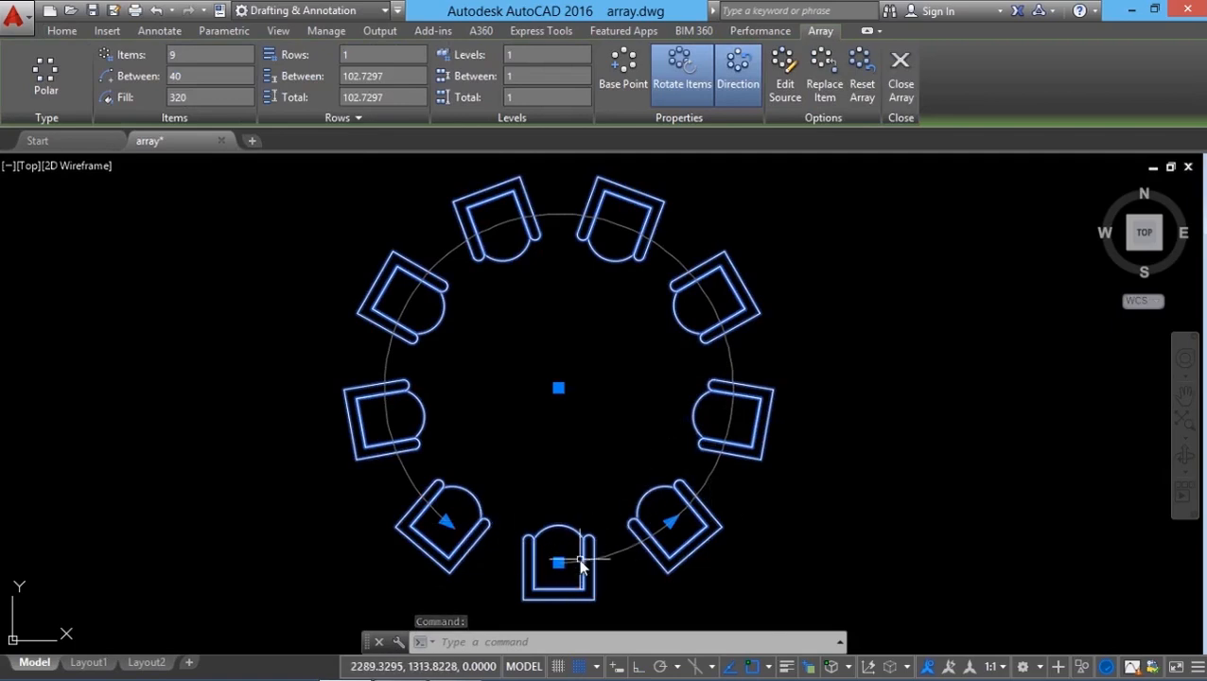
{"action": "left_click", "coordinate": [559, 389]}
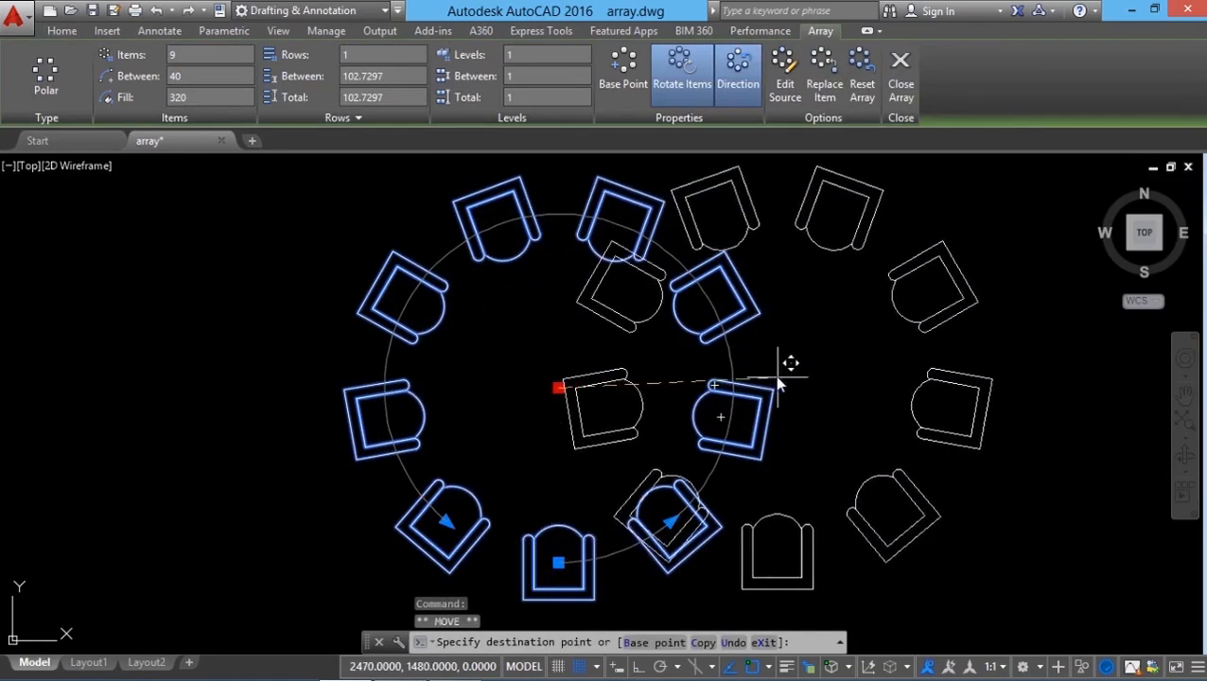
{"action": "left_click", "coordinate": [807, 377]}
{"action": "left_click", "coordinate": [807, 378]}
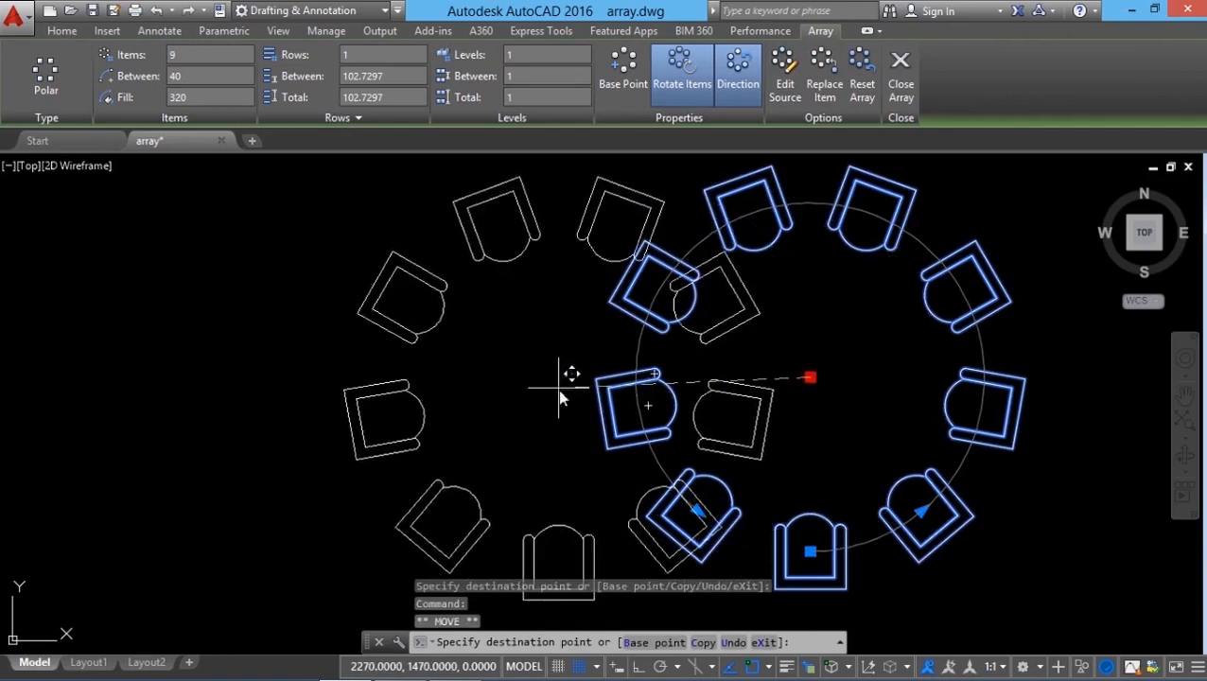
{"action": "left_click", "coordinate": [547, 377]}
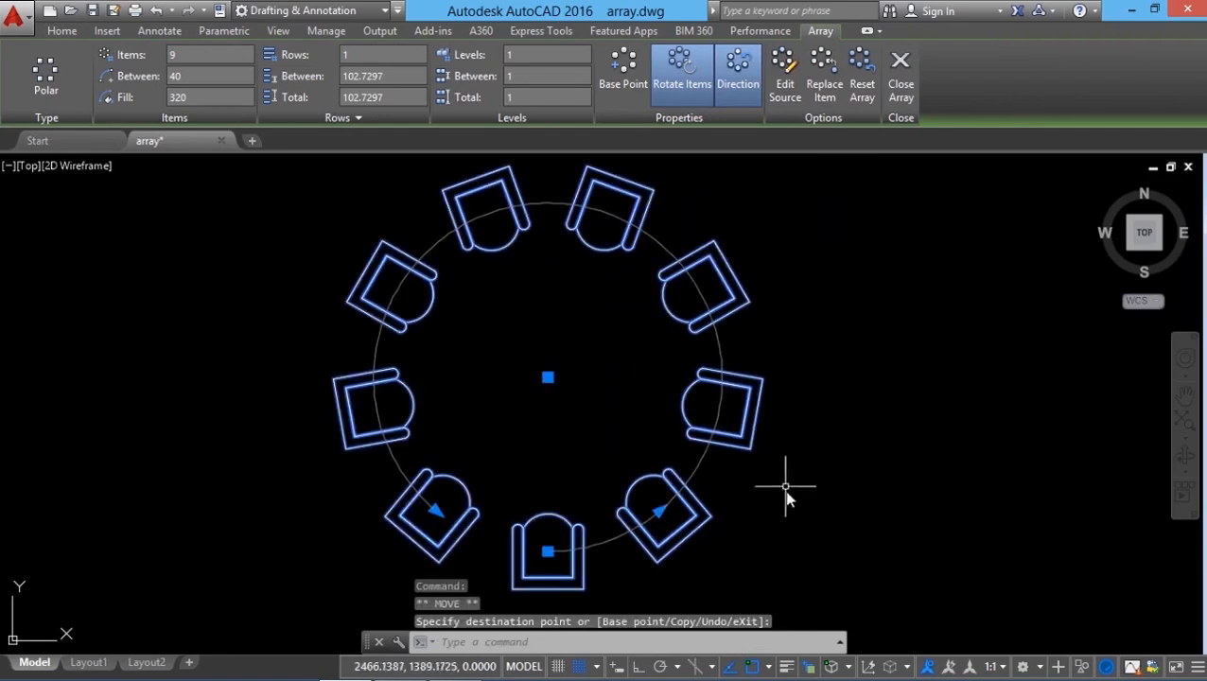
Step: Stretch the polar array's radius outward with its grip, then undo the change
{"action": "left_click", "coordinate": [549, 553]}
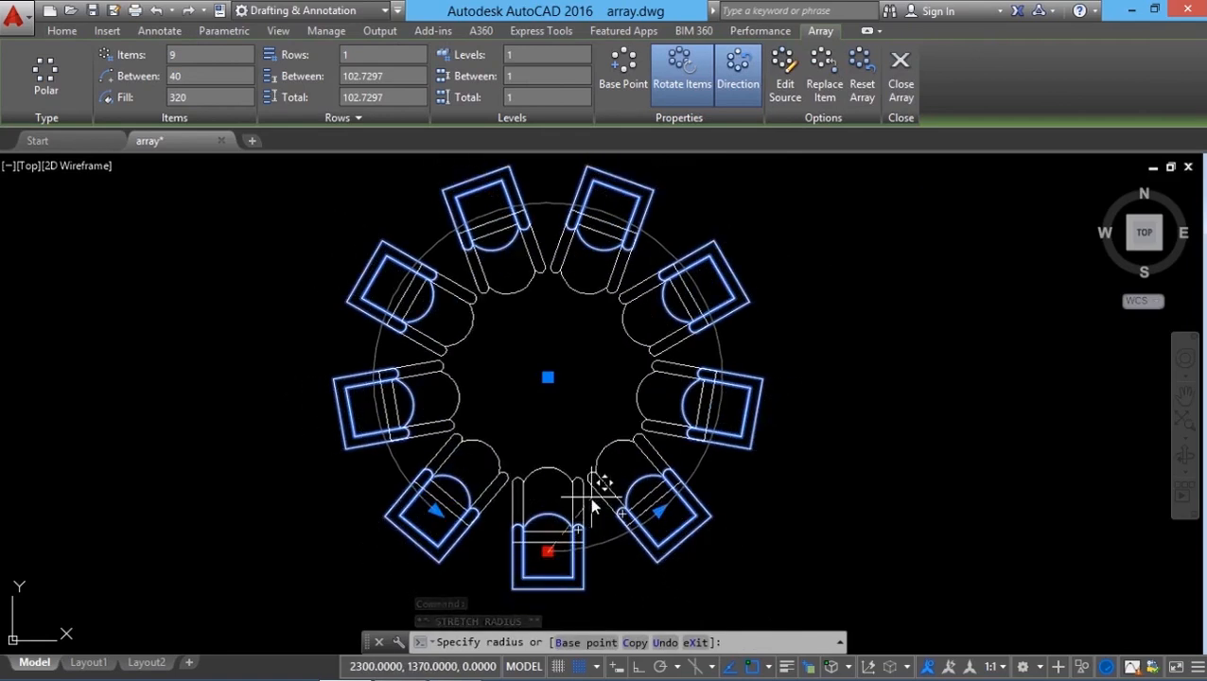
{"action": "left_click", "coordinate": [726, 565]}
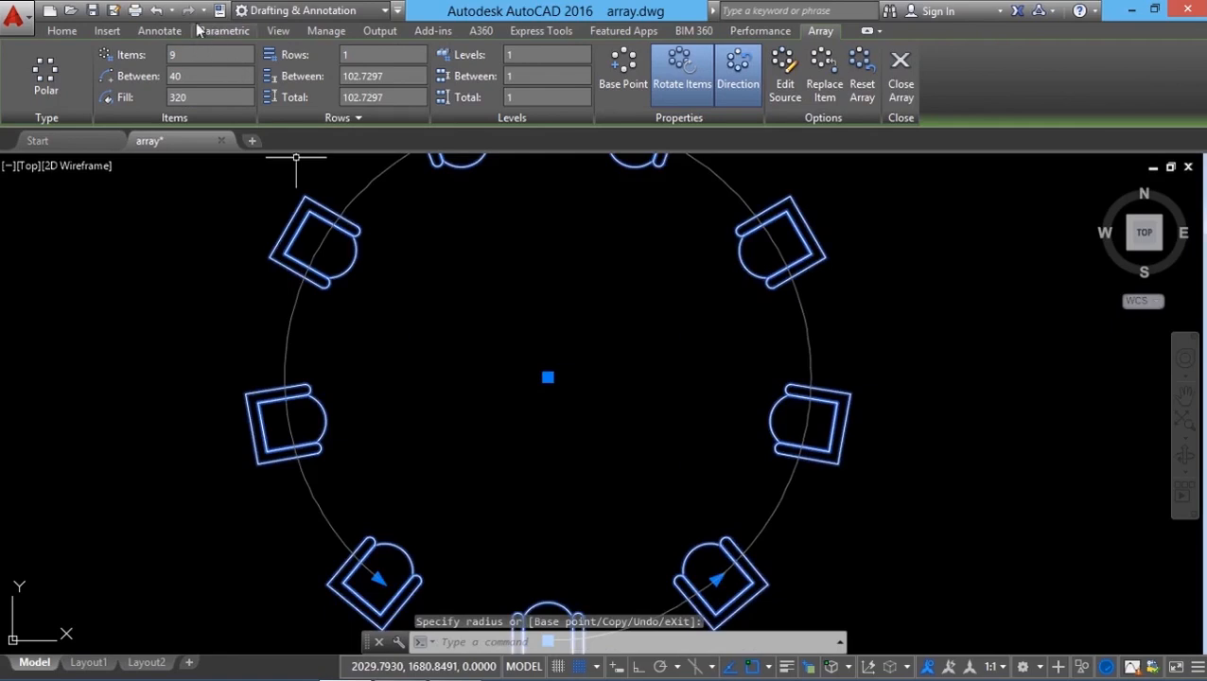
{"action": "left_click", "coordinate": [156, 9]}
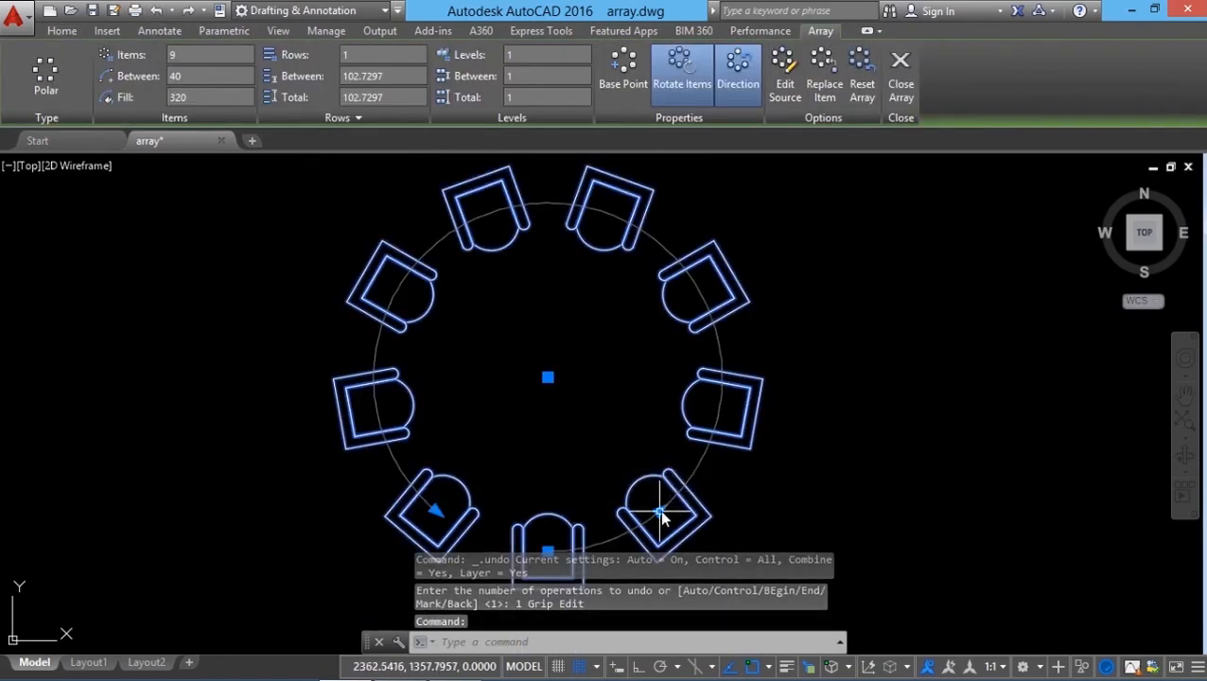
Step: Change the angle between items using the arrow grip, then undo the grip edit
{"action": "left_click", "coordinate": [659, 510]}
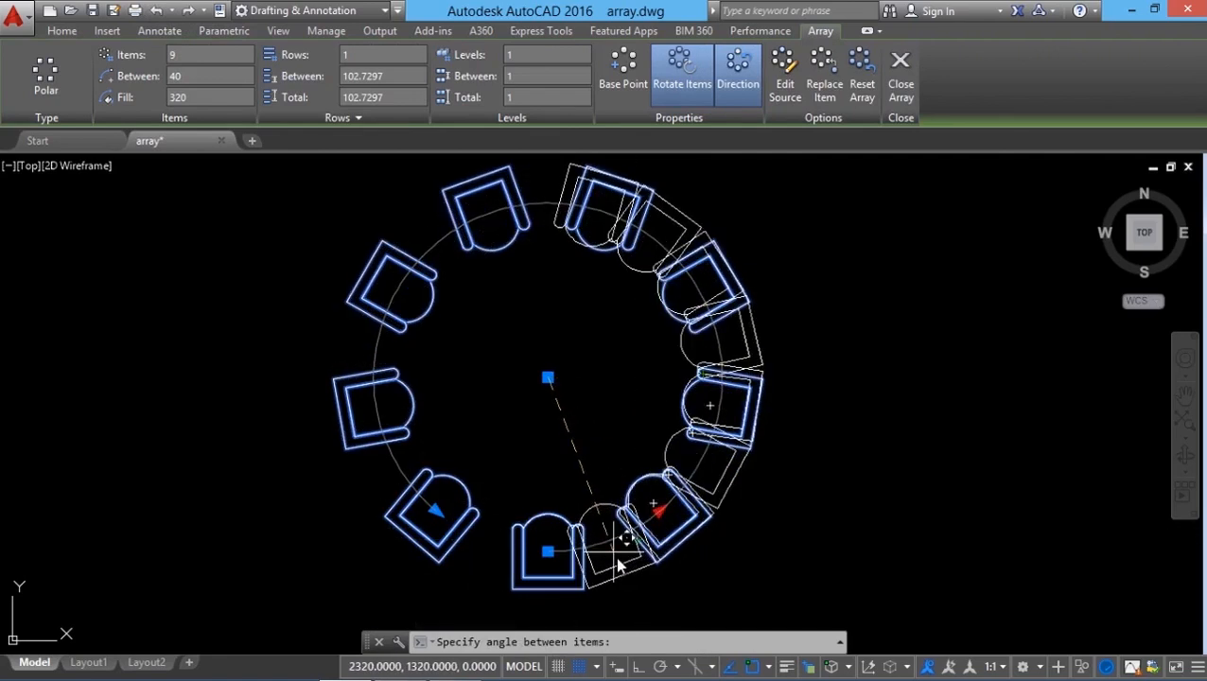
{"action": "left_click", "coordinate": [616, 557]}
{"action": "left_click", "coordinate": [153, 11]}
{"action": "left_click", "coordinate": [432, 497]}
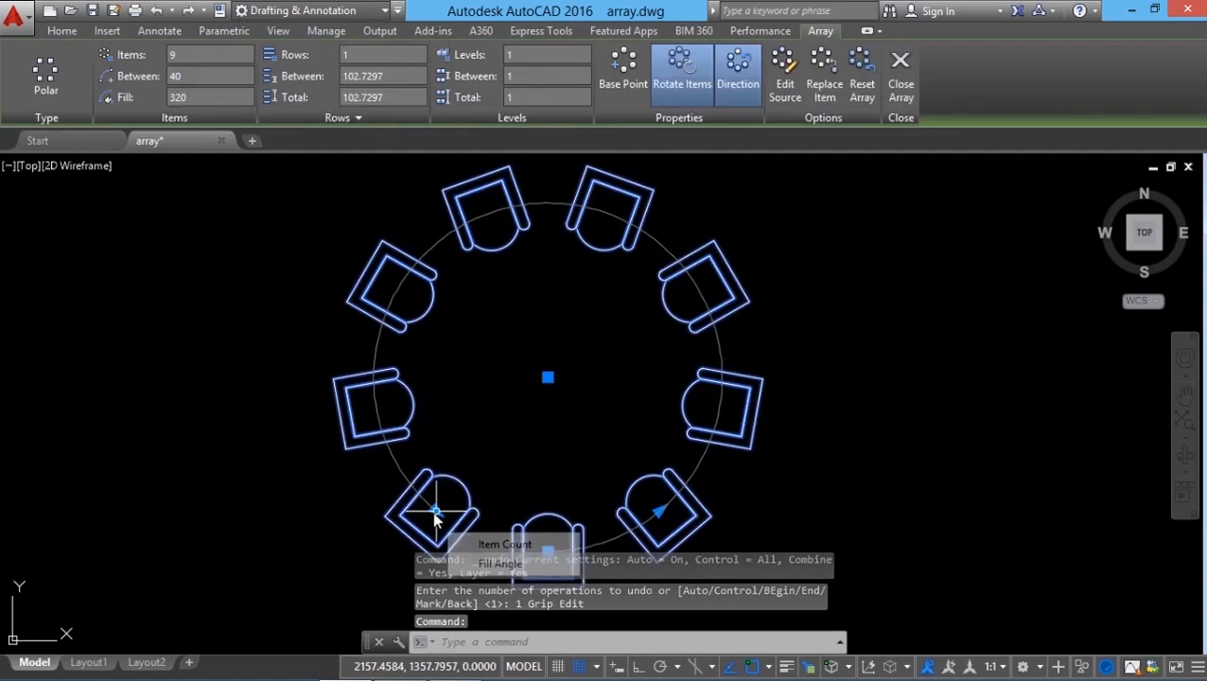
{"action": "left_click", "coordinate": [435, 516]}
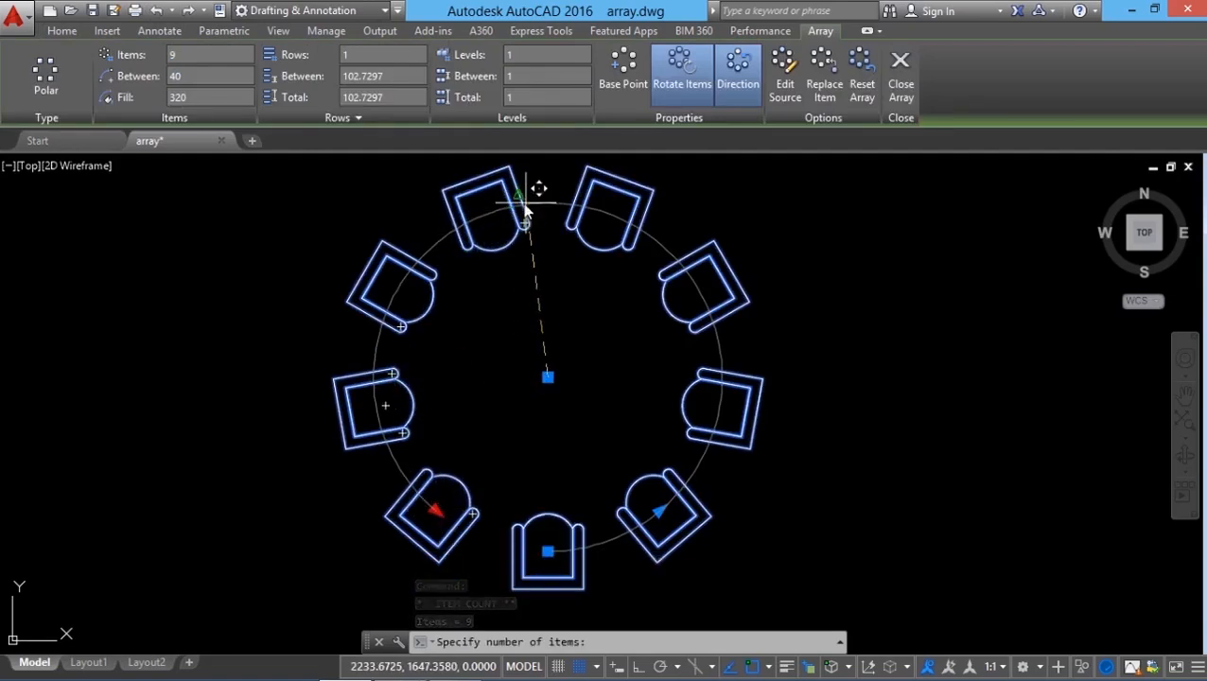
{"action": "key", "text": "Escape"}
{"action": "left_click", "coordinate": [155, 11]}
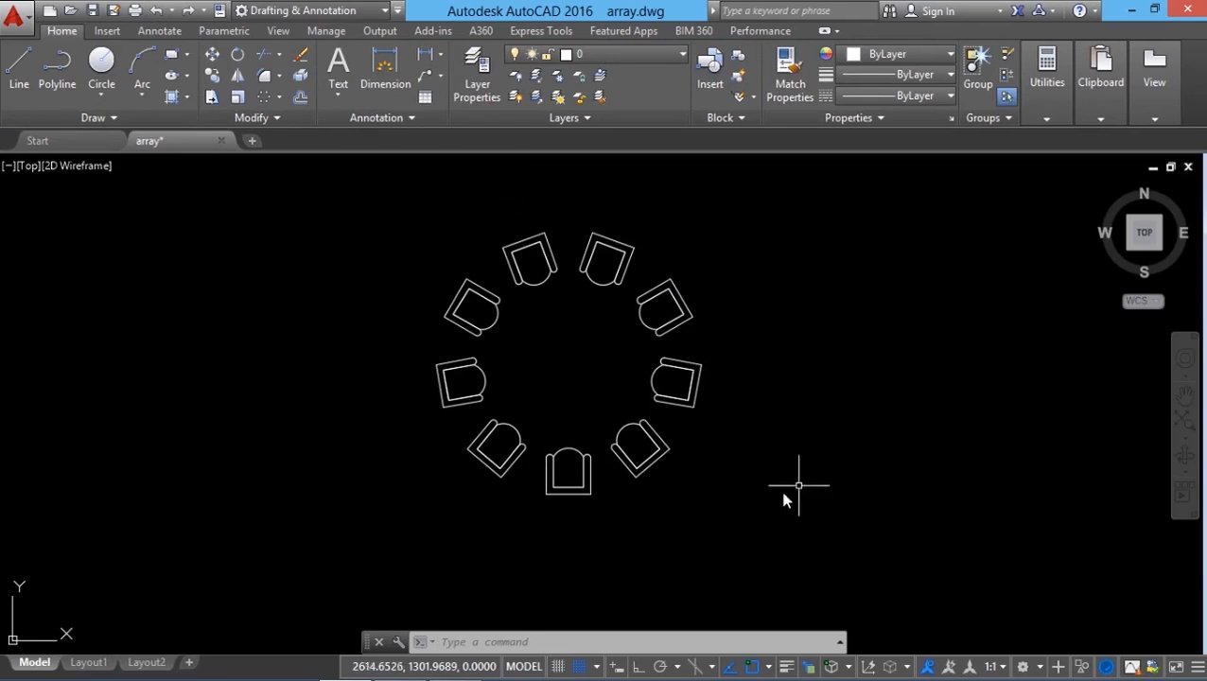
Step: Stretch the polar array's radius slightly outward from the base grip
{"action": "left_click", "coordinate": [657, 460]}
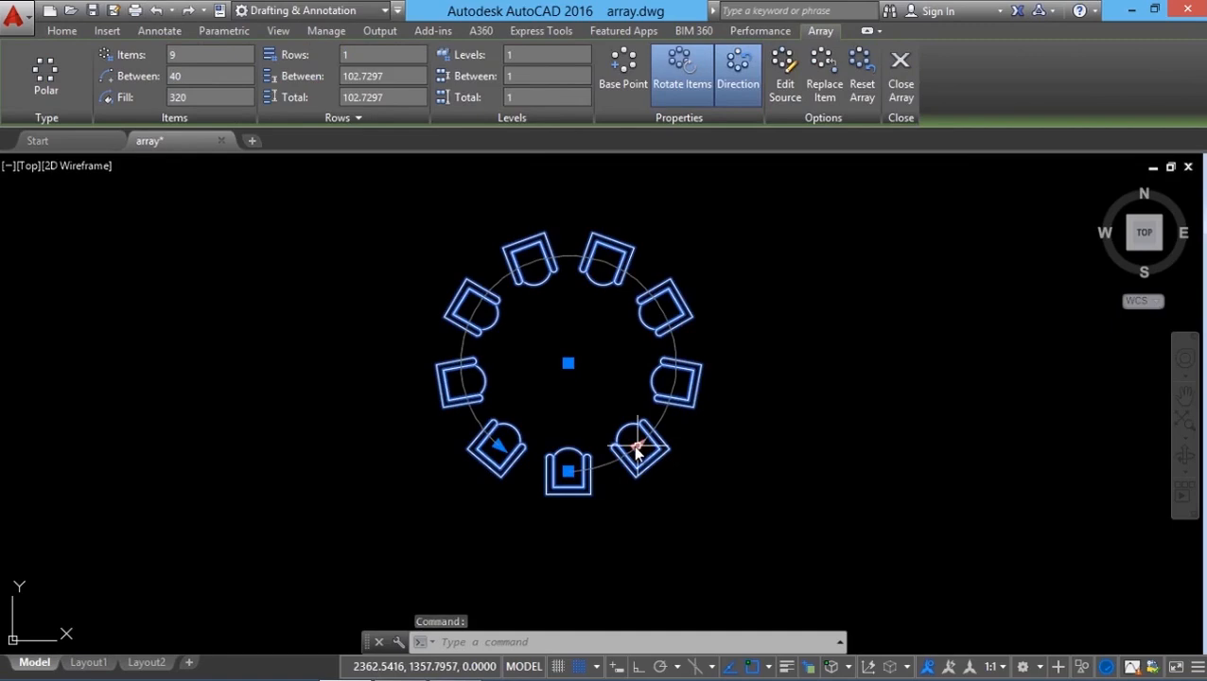
{"action": "mouse_move", "coordinate": [568, 472]}
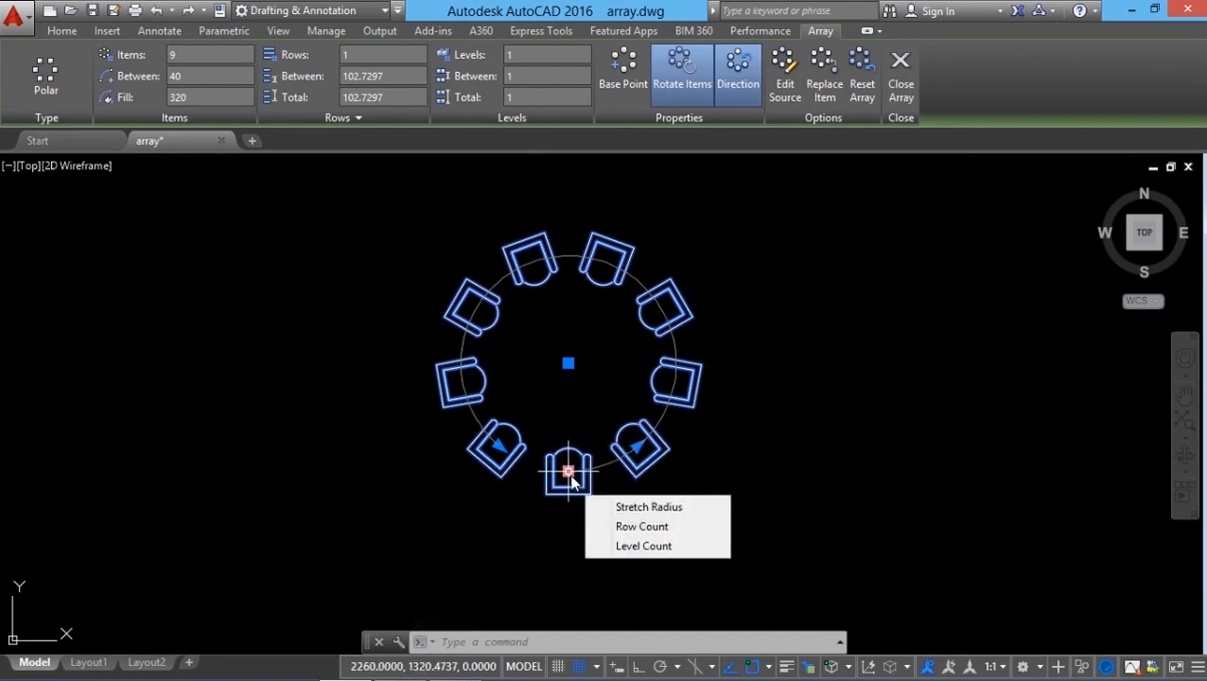
{"action": "left_click", "coordinate": [641, 512]}
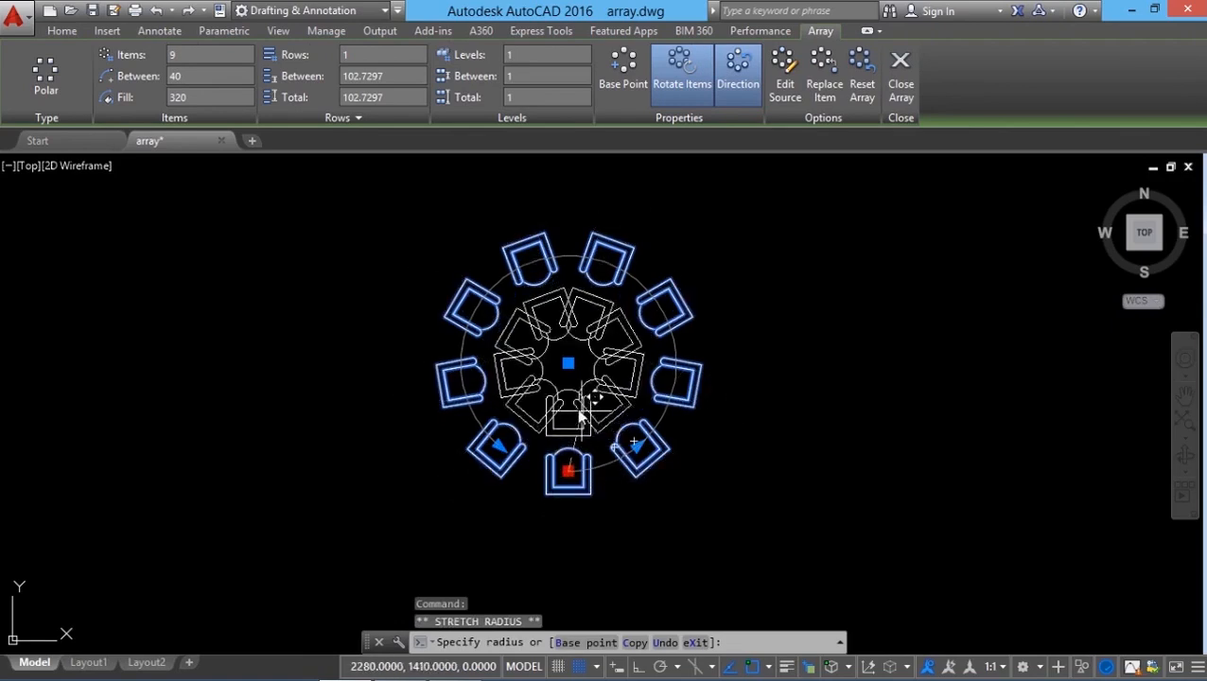
{"action": "left_click", "coordinate": [676, 438]}
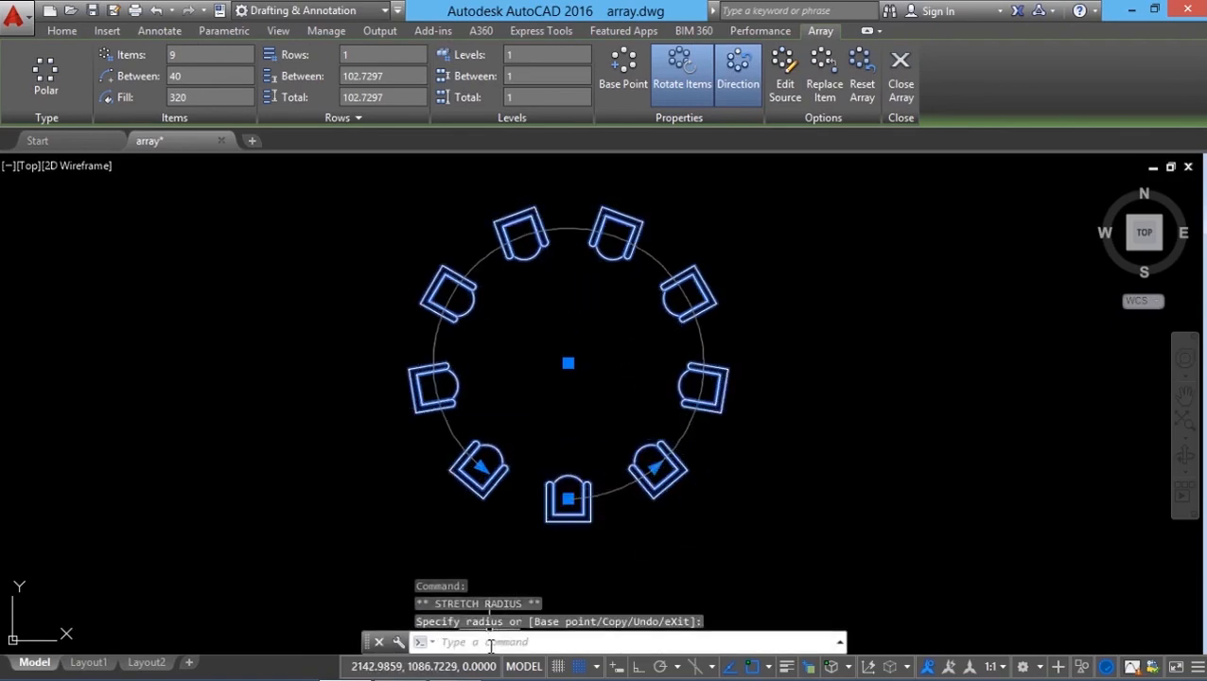
Step: Set the polar array's row count to 3 by grip, close the array, and undo it
{"action": "mouse_move", "coordinate": [568, 498]}
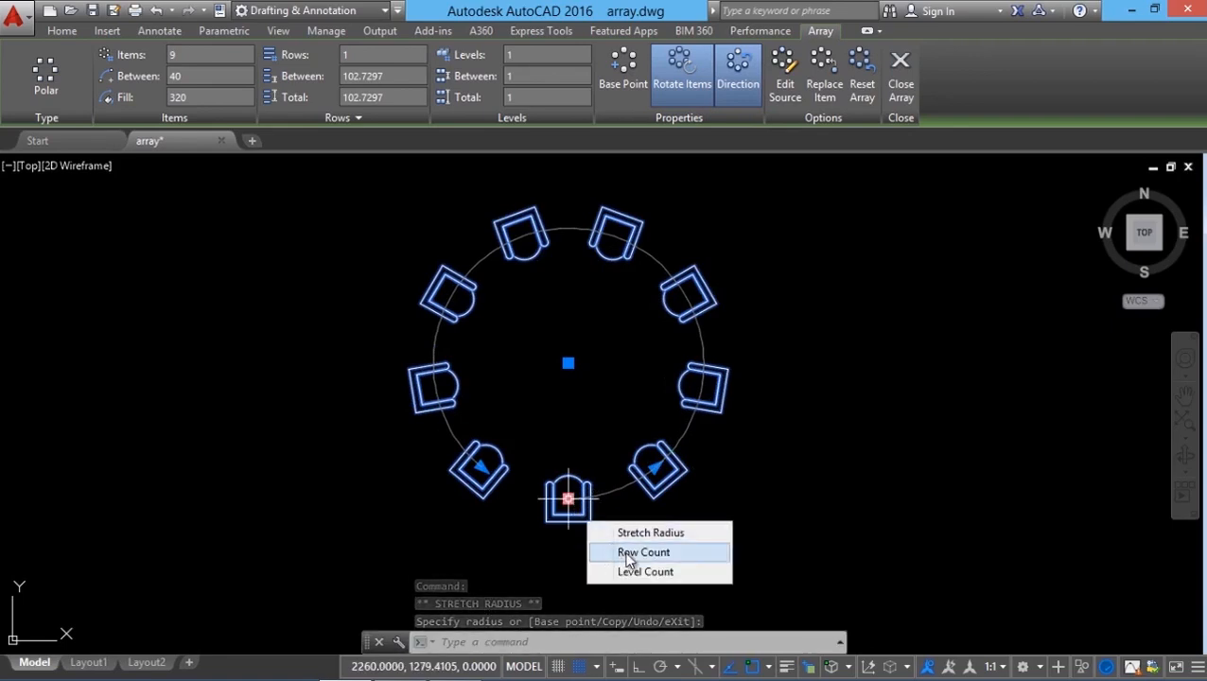
{"action": "left_click", "coordinate": [628, 558]}
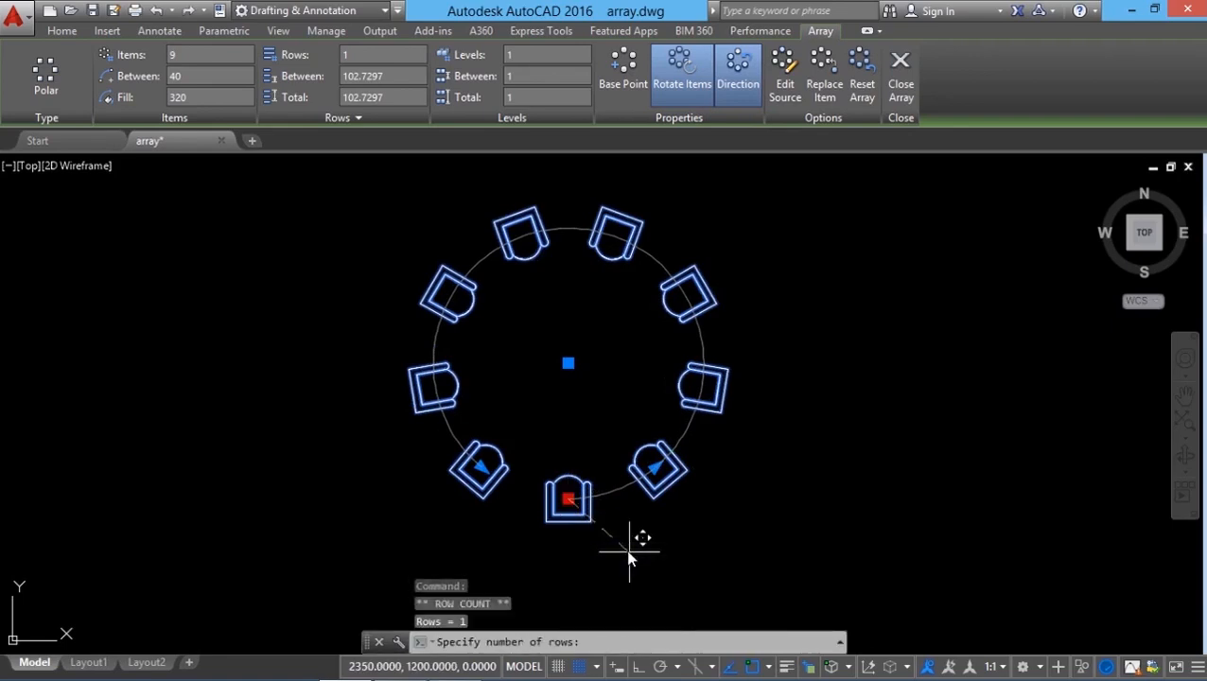
{"action": "type", "text": "3"}
{"action": "key", "text": "Return"}
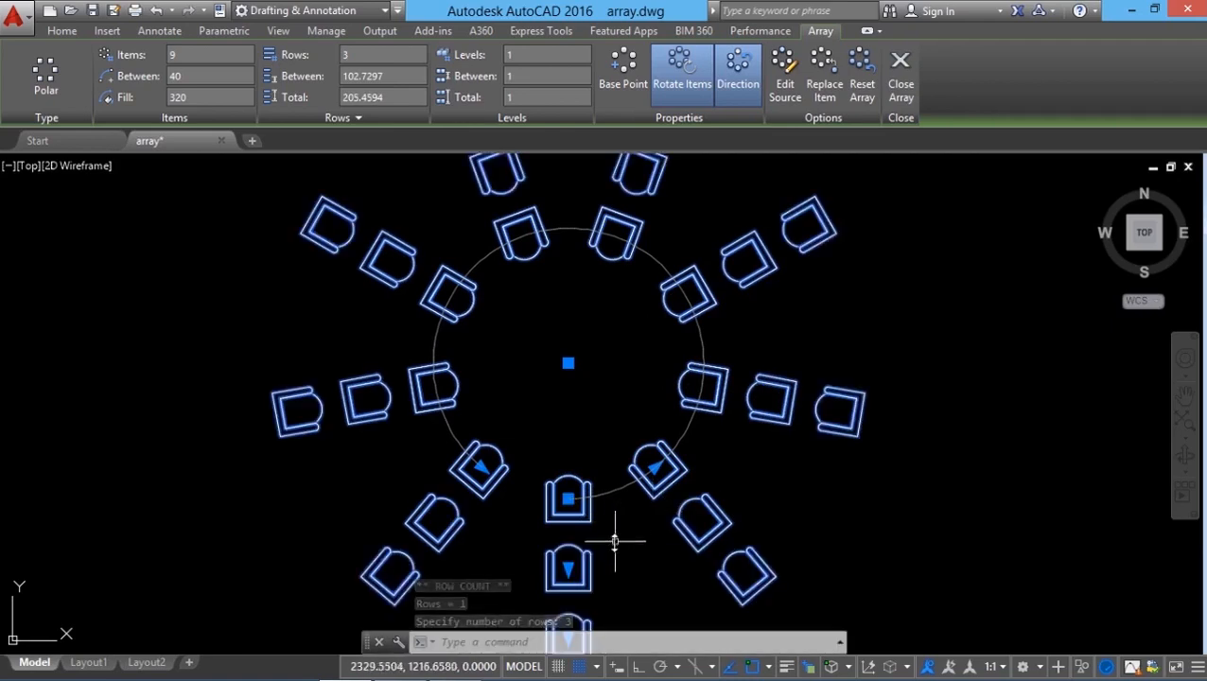
{"action": "left_click", "coordinate": [904, 89]}
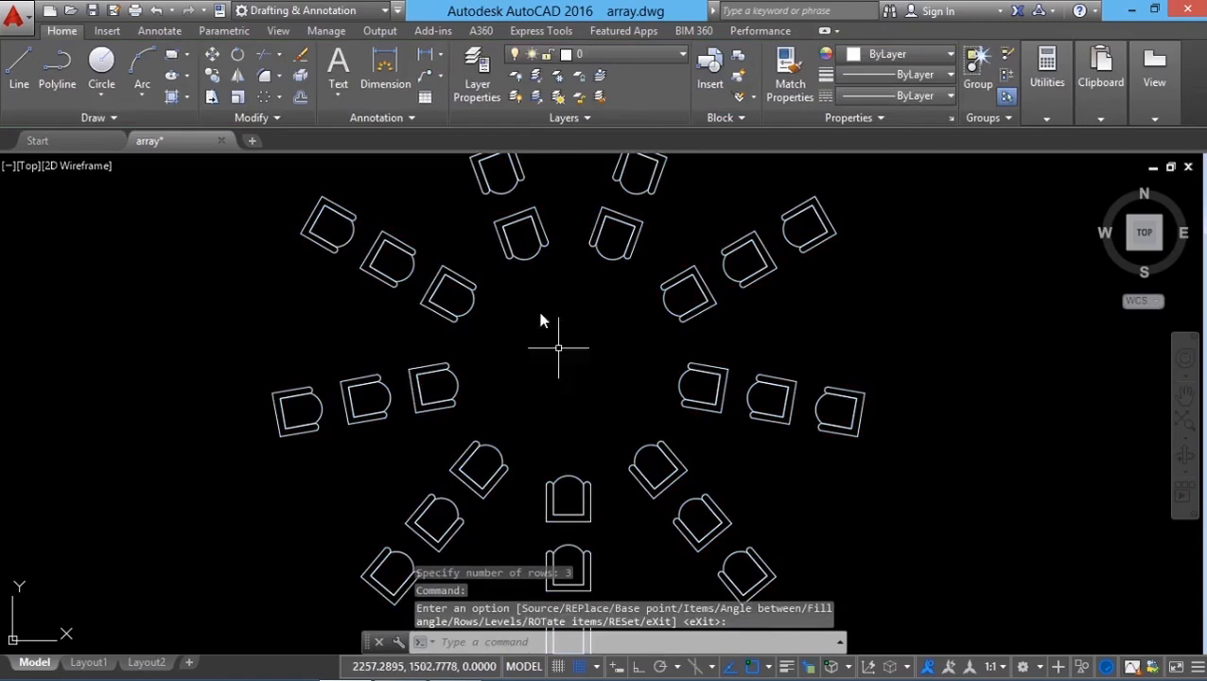
{"action": "left_click", "coordinate": [156, 10]}
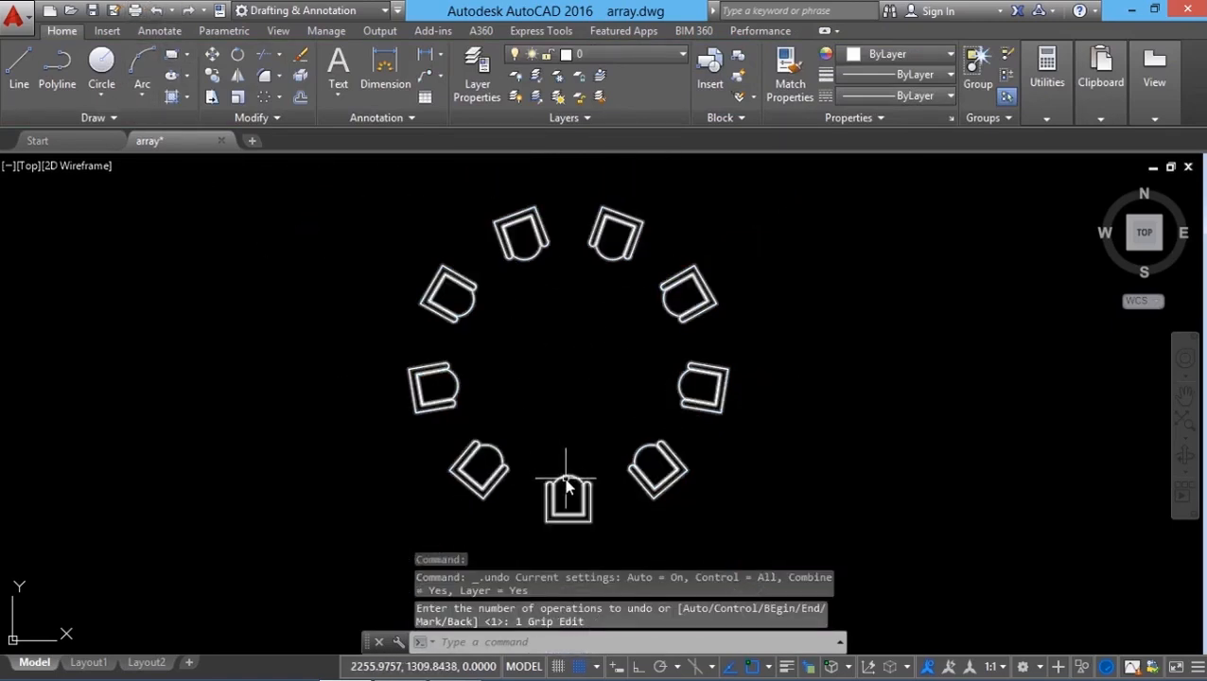
Step: Set the polar array's item count to 6 from the arrow grip, then undo it
{"action": "left_click", "coordinate": [564, 485]}
{"action": "mouse_move", "coordinate": [567, 502]}
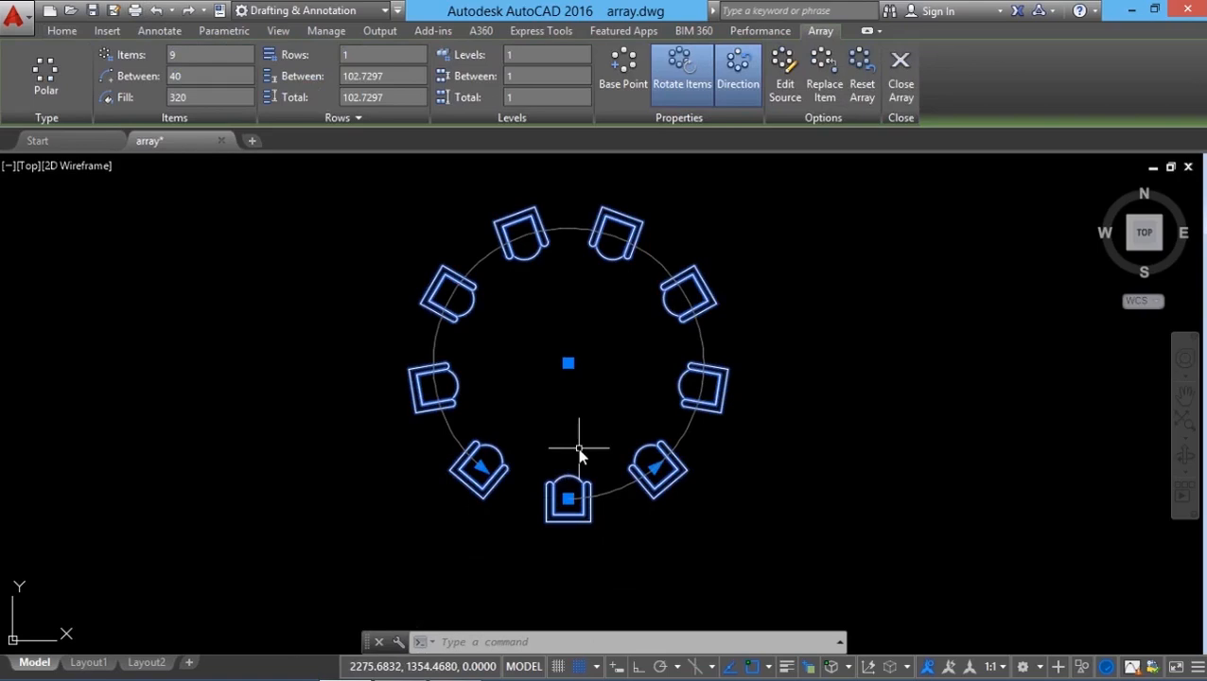
{"action": "mouse_move", "coordinate": [481, 466]}
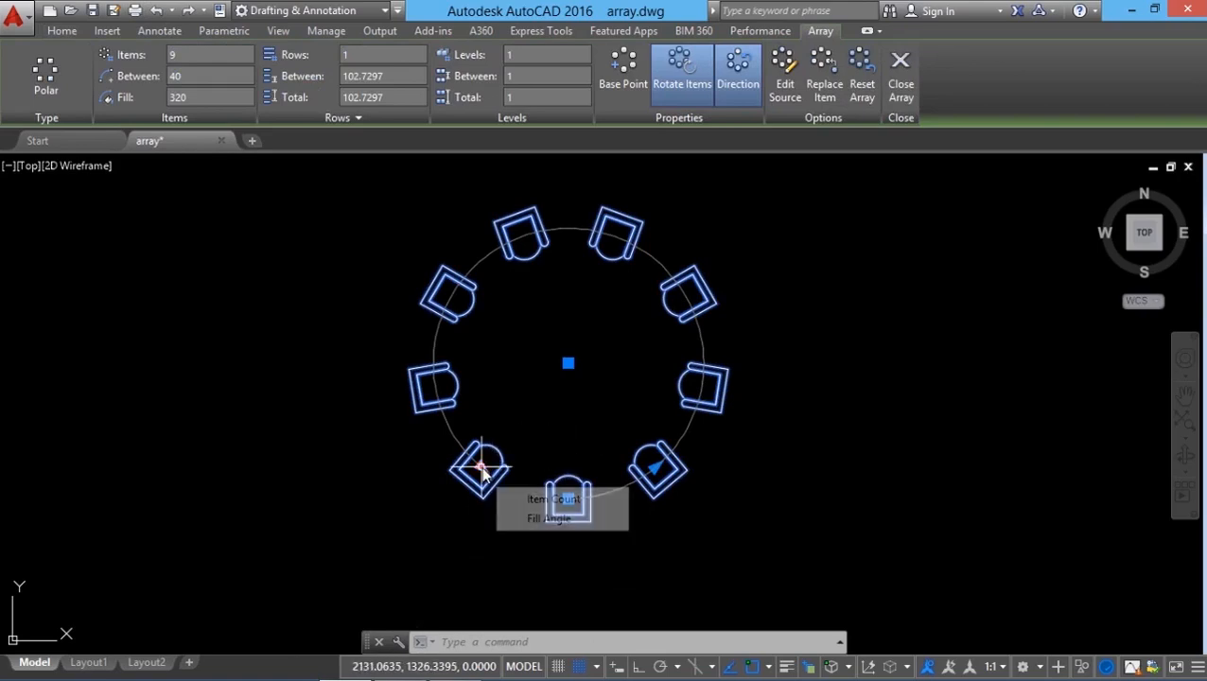
{"action": "left_click", "coordinate": [556, 499]}
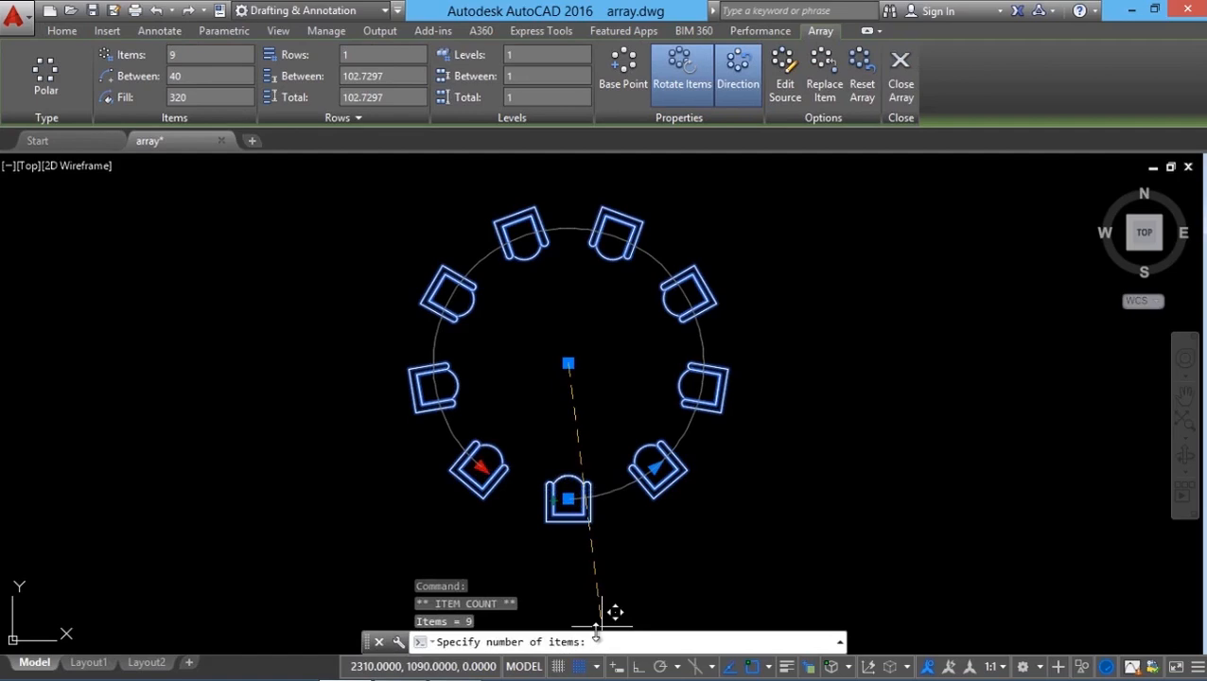
{"action": "type", "text": "6"}
{"action": "key", "text": "Return"}
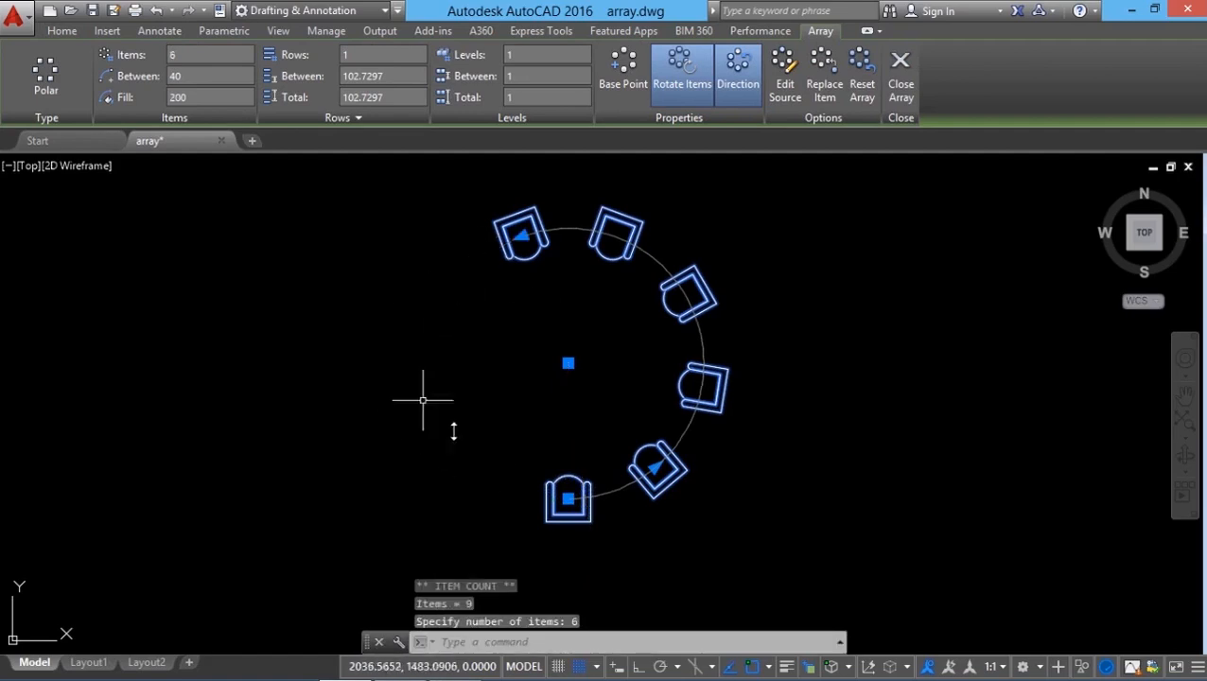
{"action": "left_click", "coordinate": [156, 10]}
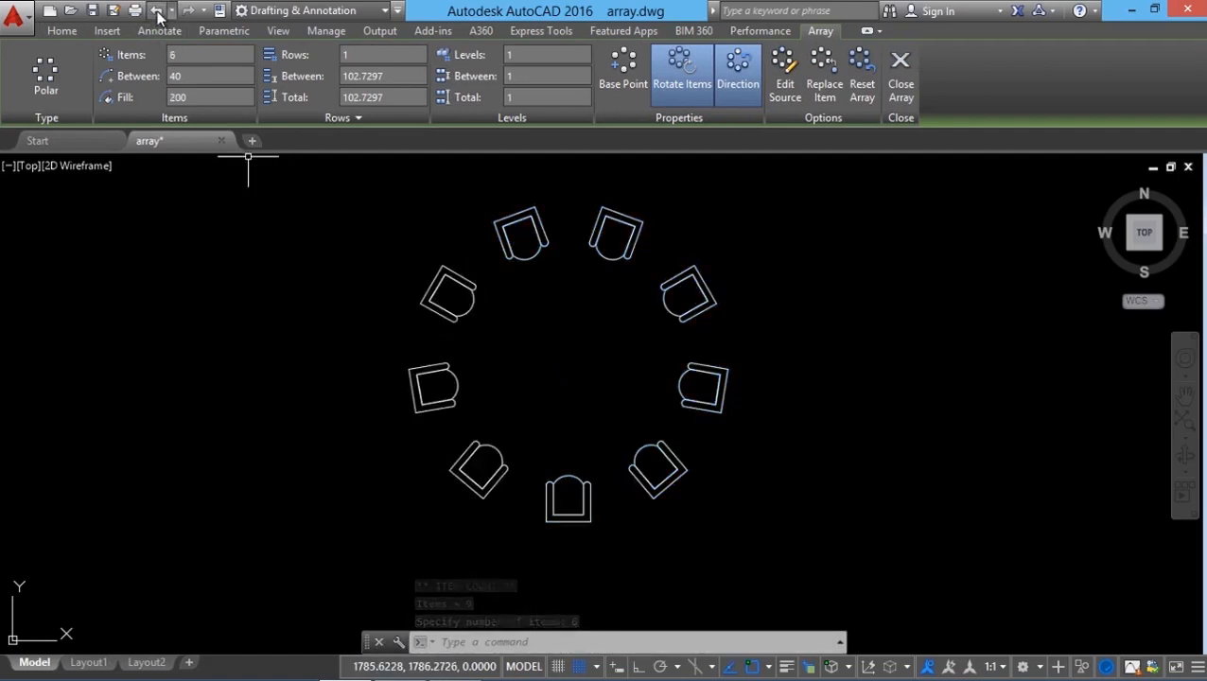
Step: Set the polar array's fill angle to 180 from the arrow grip, then undo it
{"action": "left_click", "coordinate": [481, 458]}
{"action": "mouse_move", "coordinate": [481, 469]}
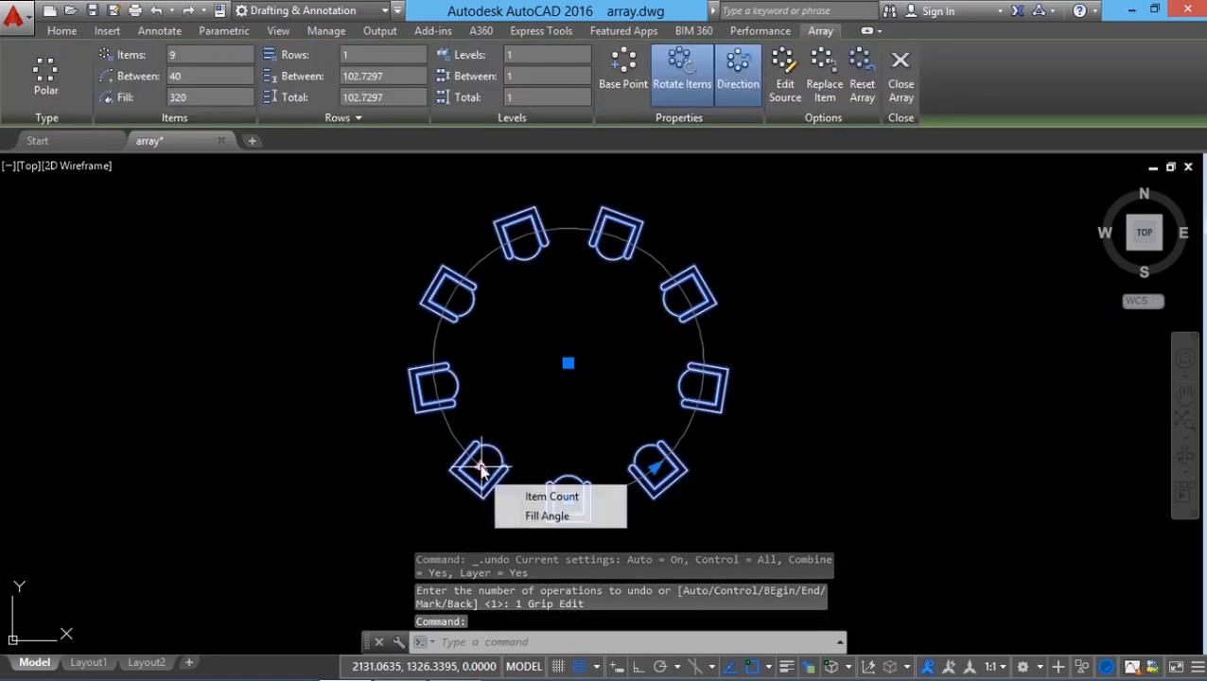
{"action": "left_click", "coordinate": [530, 517]}
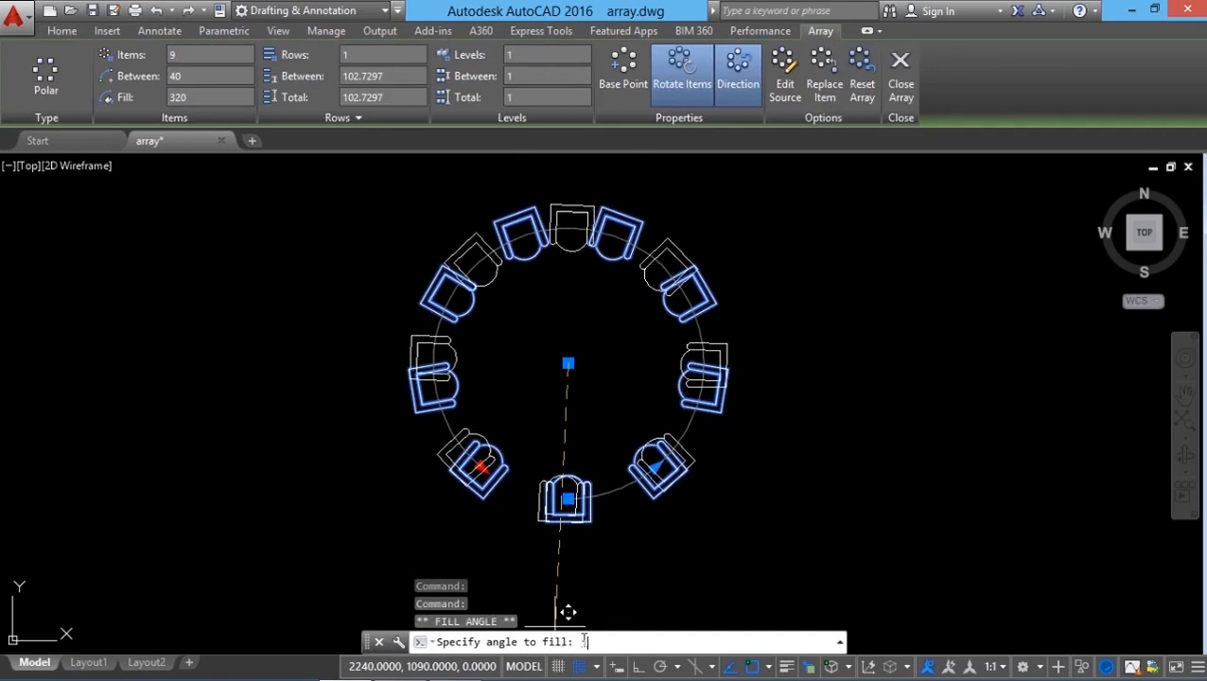
{"action": "type", "text": "180"}
{"action": "key", "text": "Return"}
{"action": "key", "text": "Escape"}
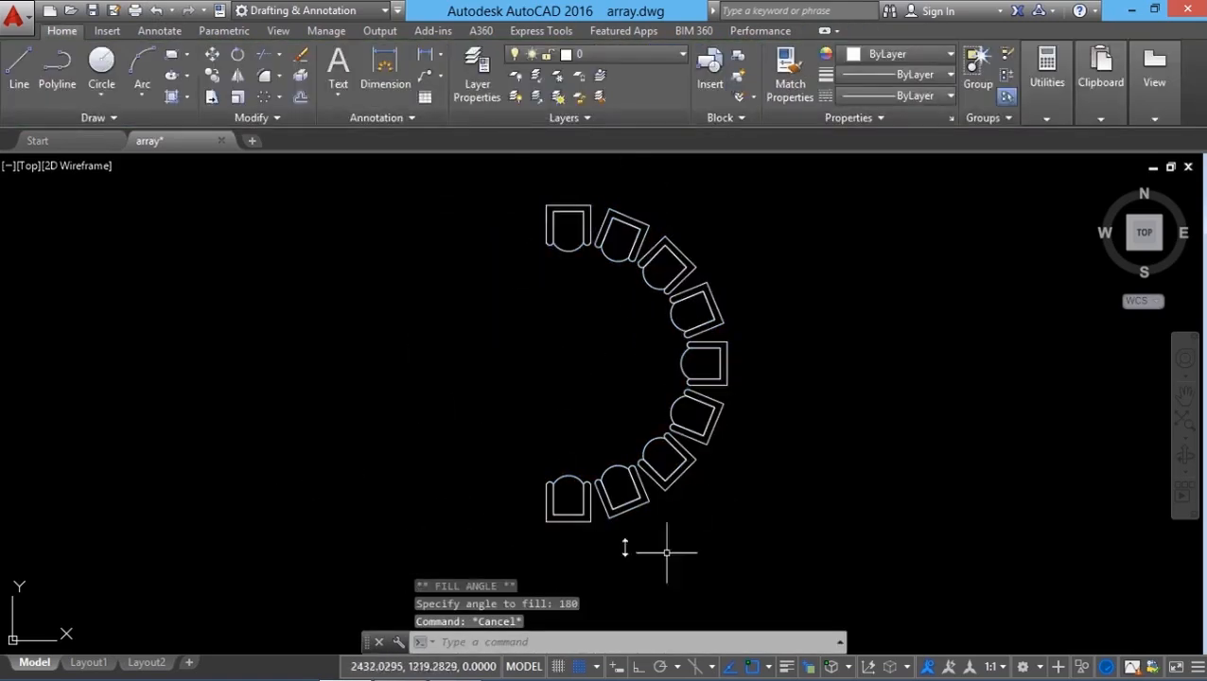
{"action": "key", "text": "ctrl+z"}
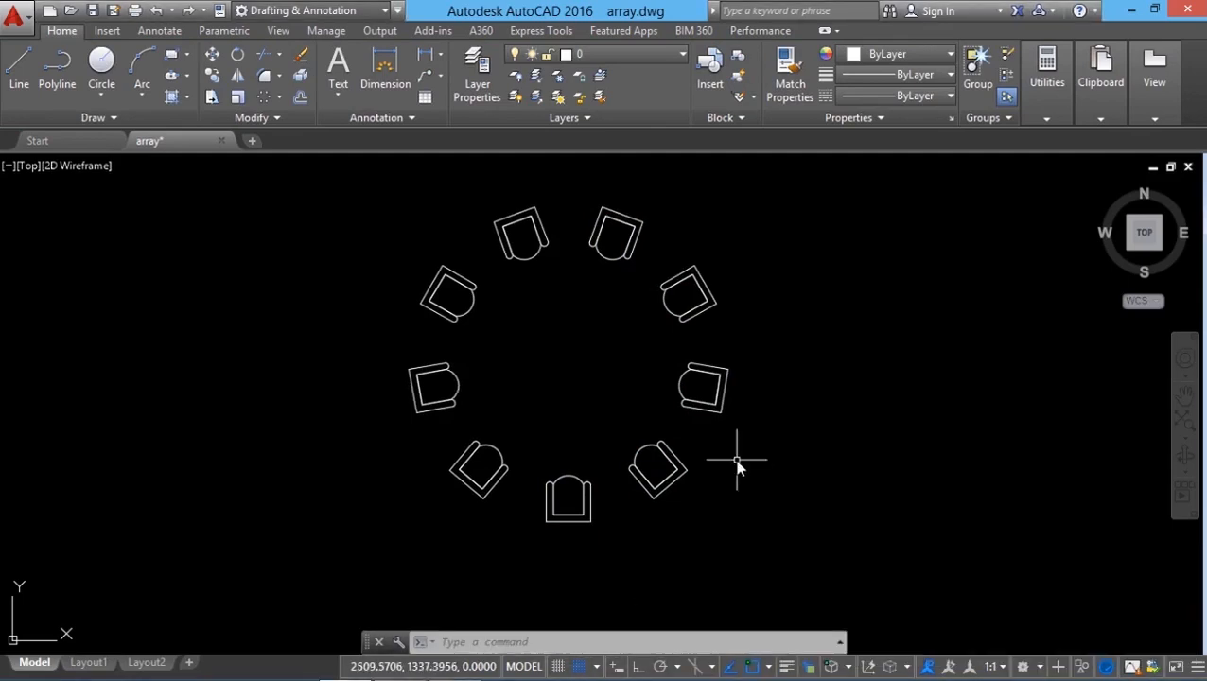
{"action": "left_click", "coordinate": [687, 473]}
{"action": "key", "text": "Escape"}
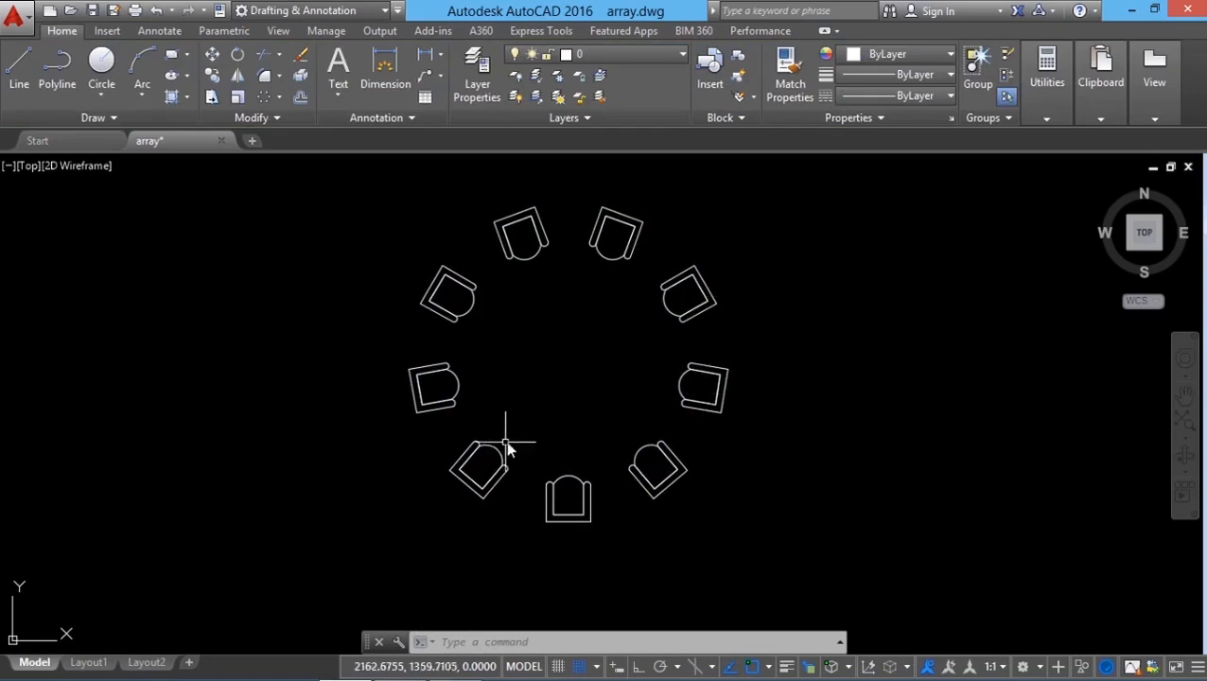
{"action": "left_click", "coordinate": [493, 351]}
{"action": "key", "text": "Escape"}
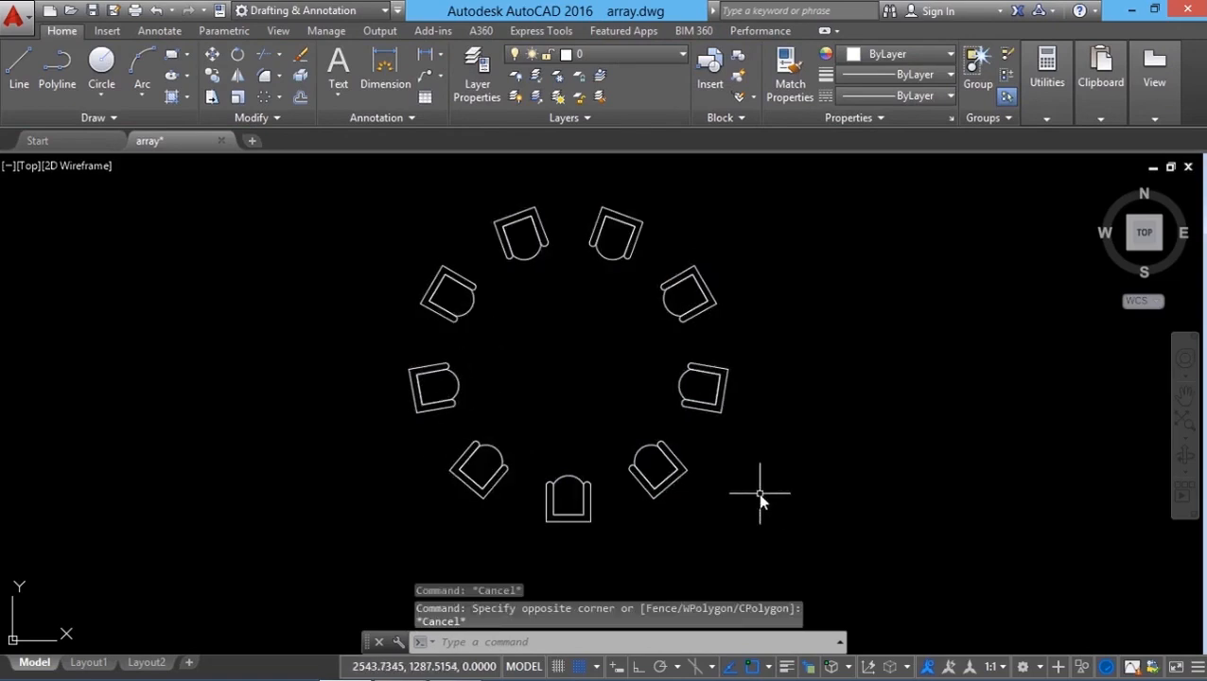
Step: Select three individual chairs on the array's right side and erase them
{"action": "left_click", "coordinate": [662, 465]}
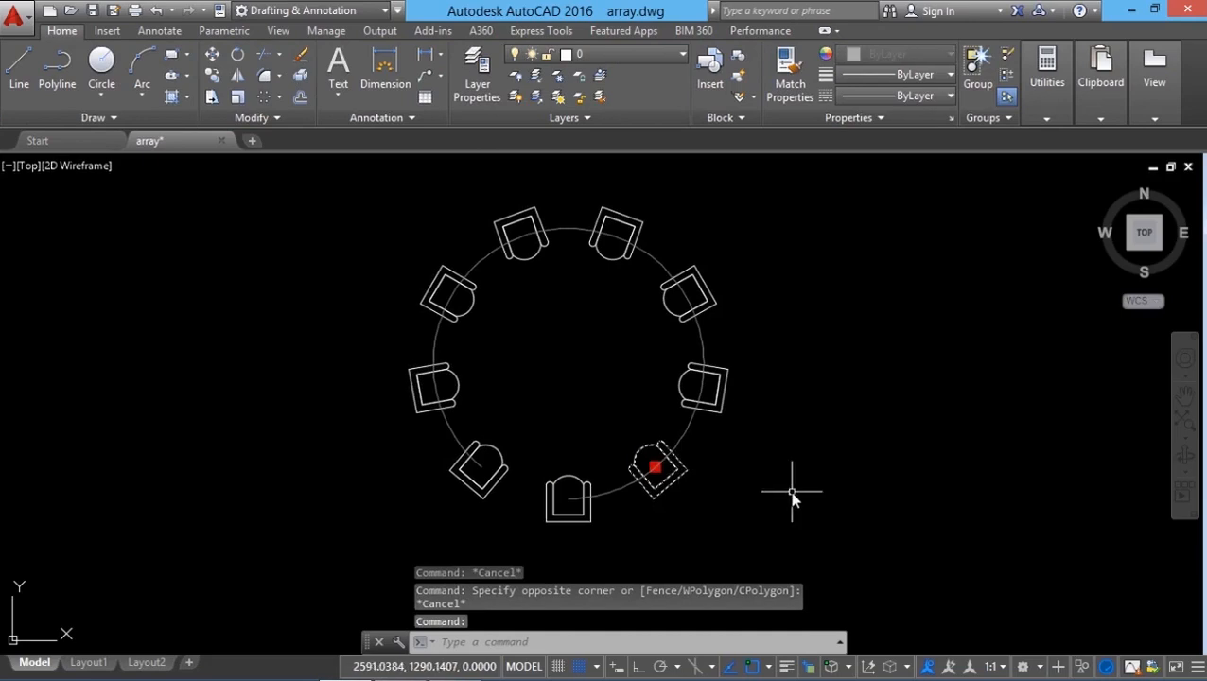
{"action": "left_click", "coordinate": [719, 405]}
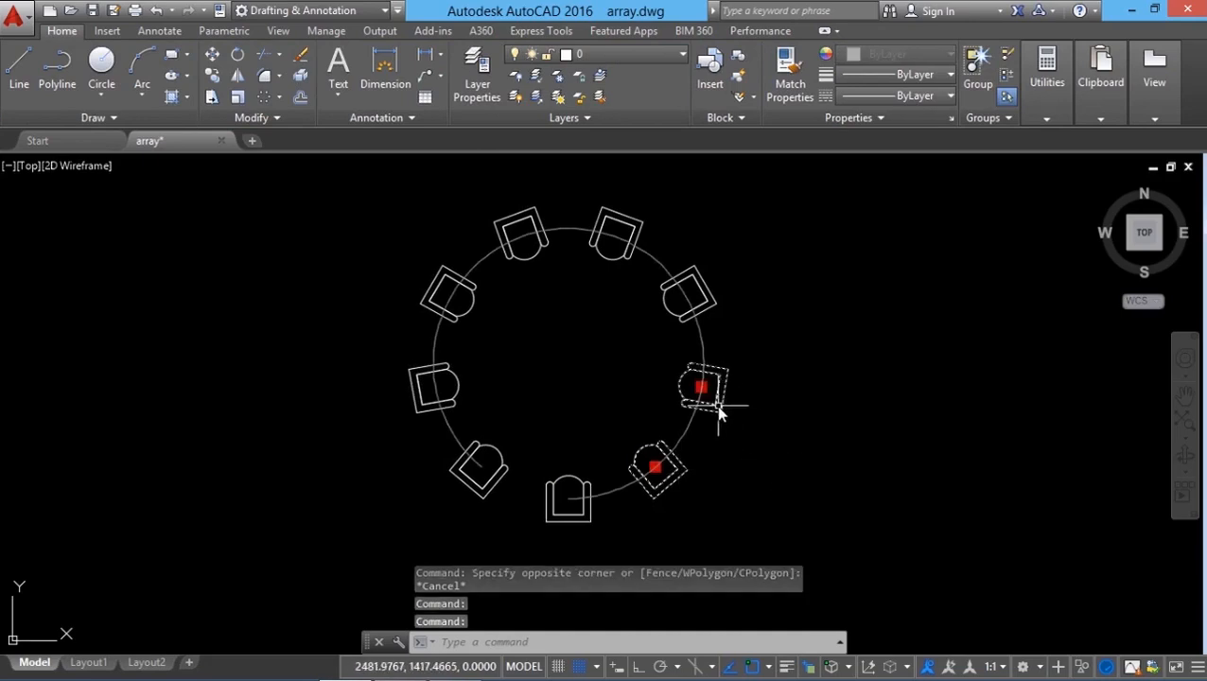
{"action": "left_click", "coordinate": [705, 315]}
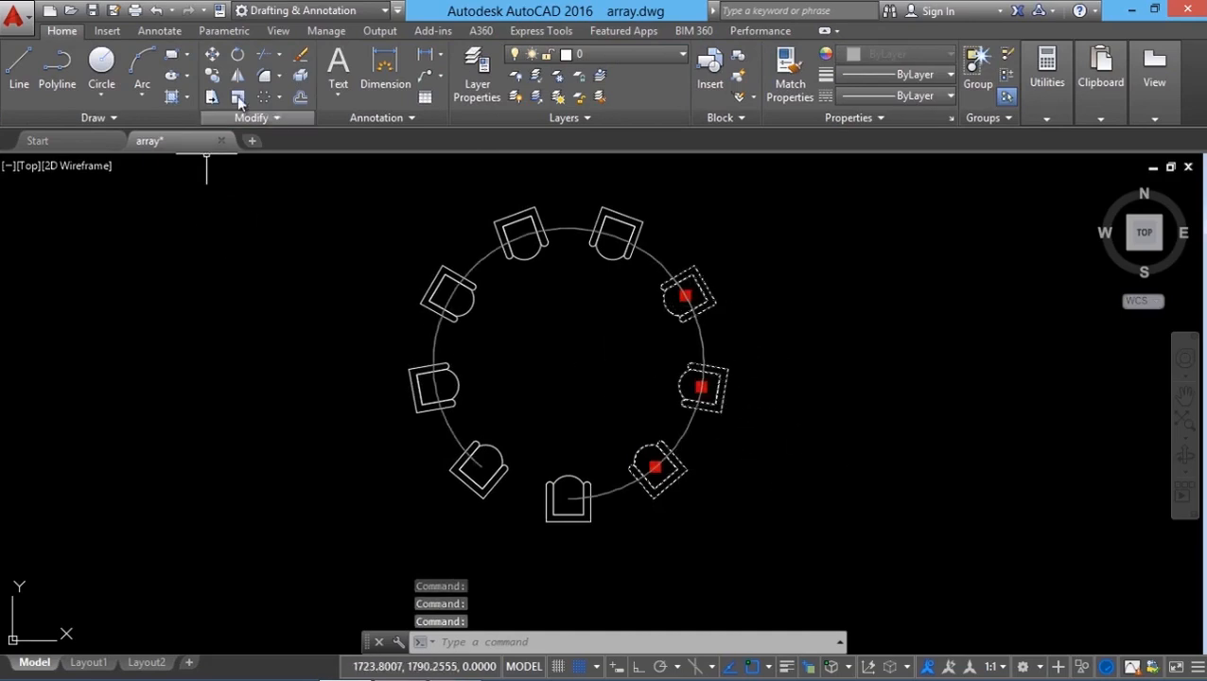
{"action": "left_click", "coordinate": [300, 54]}
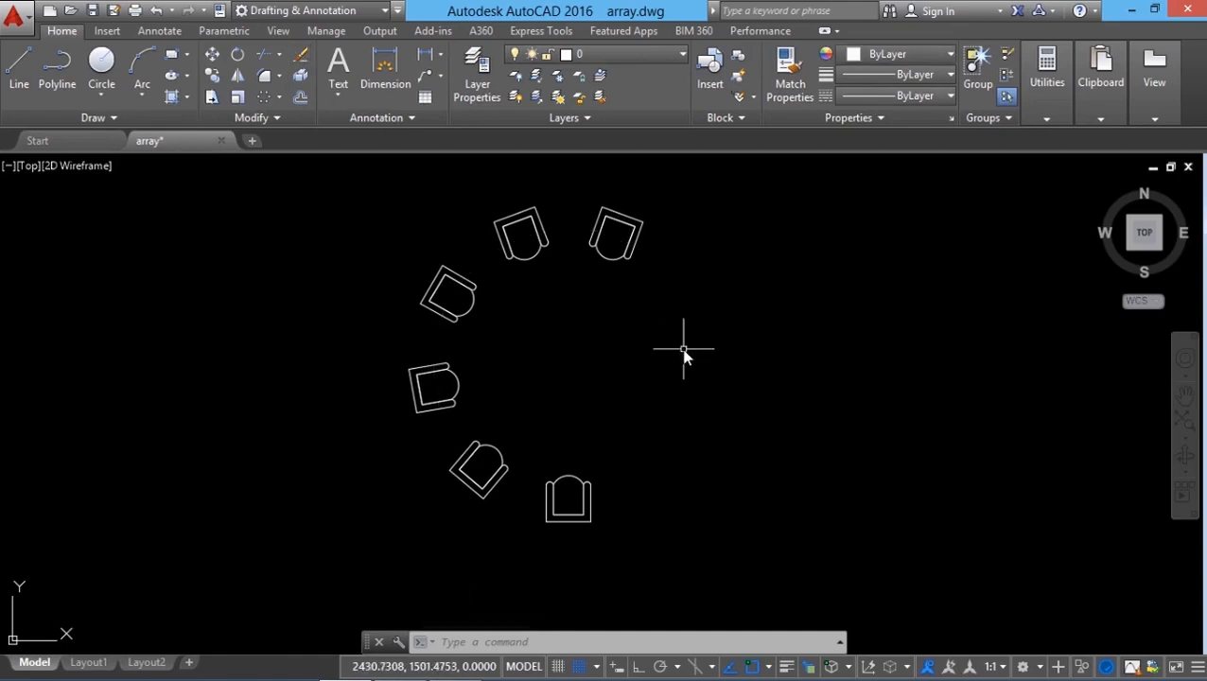
Step: Reset the polar array to restore the removed chairs and close the array editor
{"action": "left_click", "coordinate": [496, 454]}
{"action": "left_click", "coordinate": [431, 359]}
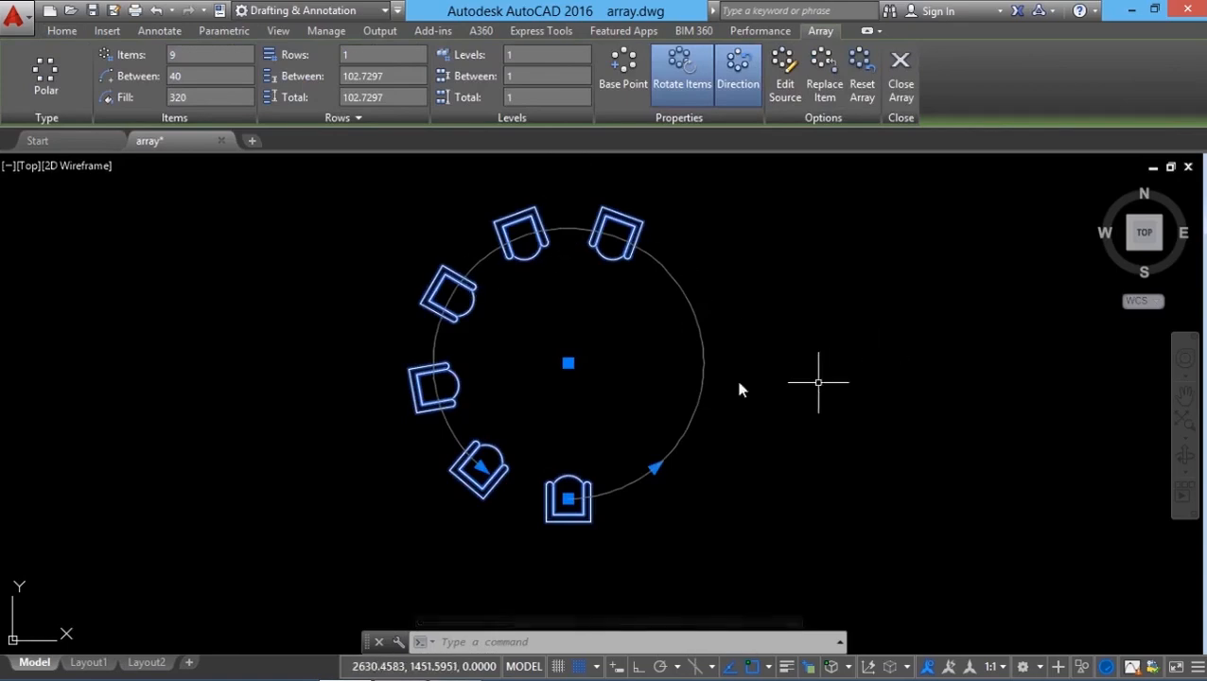
{"action": "left_click", "coordinate": [860, 90]}
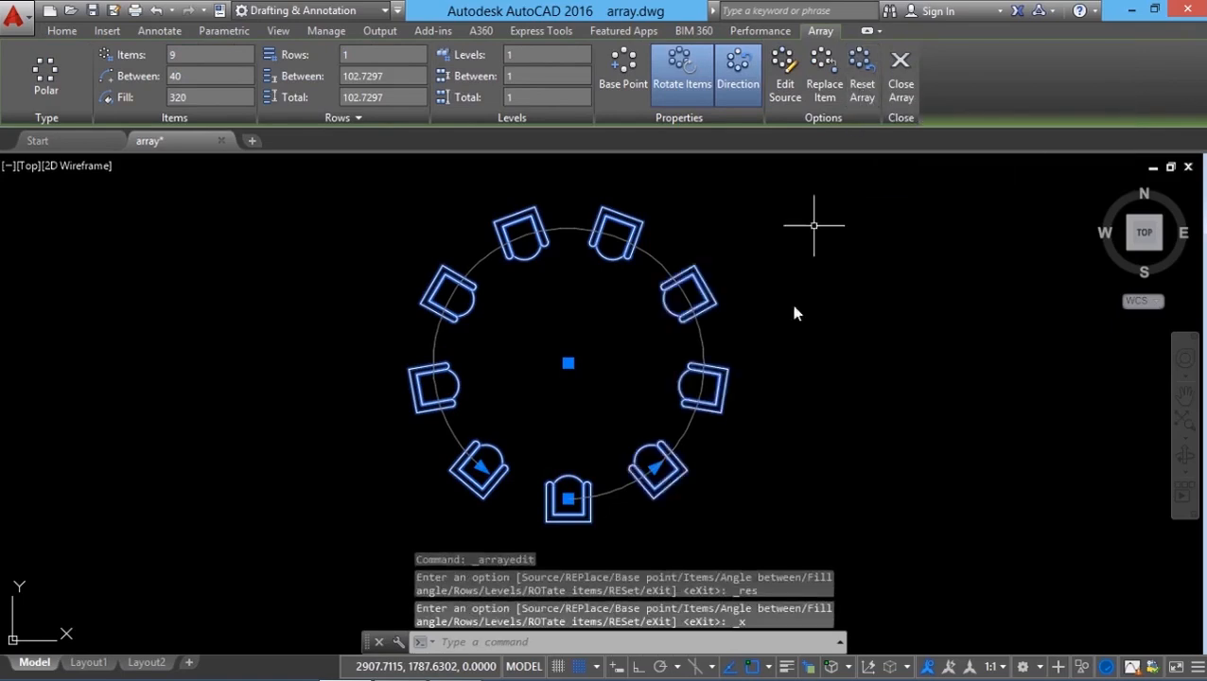
{"action": "left_click", "coordinate": [901, 85]}
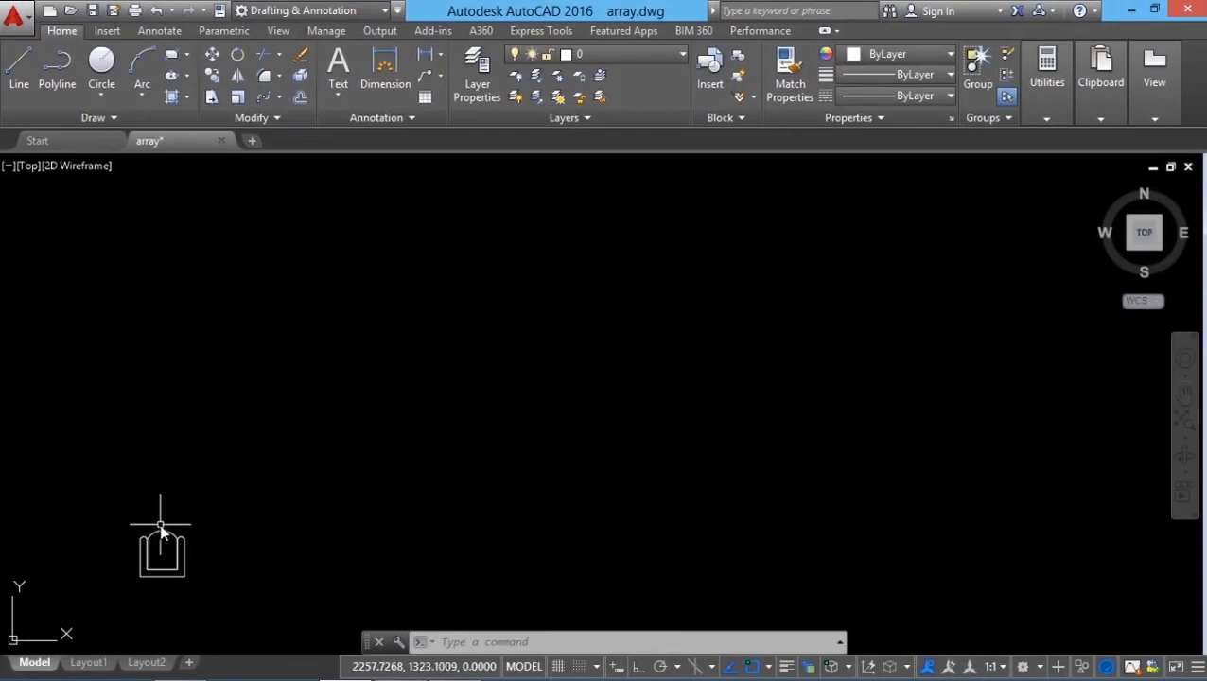
Step: Draw an S-shaped polyline path of arc segments starting from the chair's top
{"action": "left_click", "coordinate": [59, 75]}
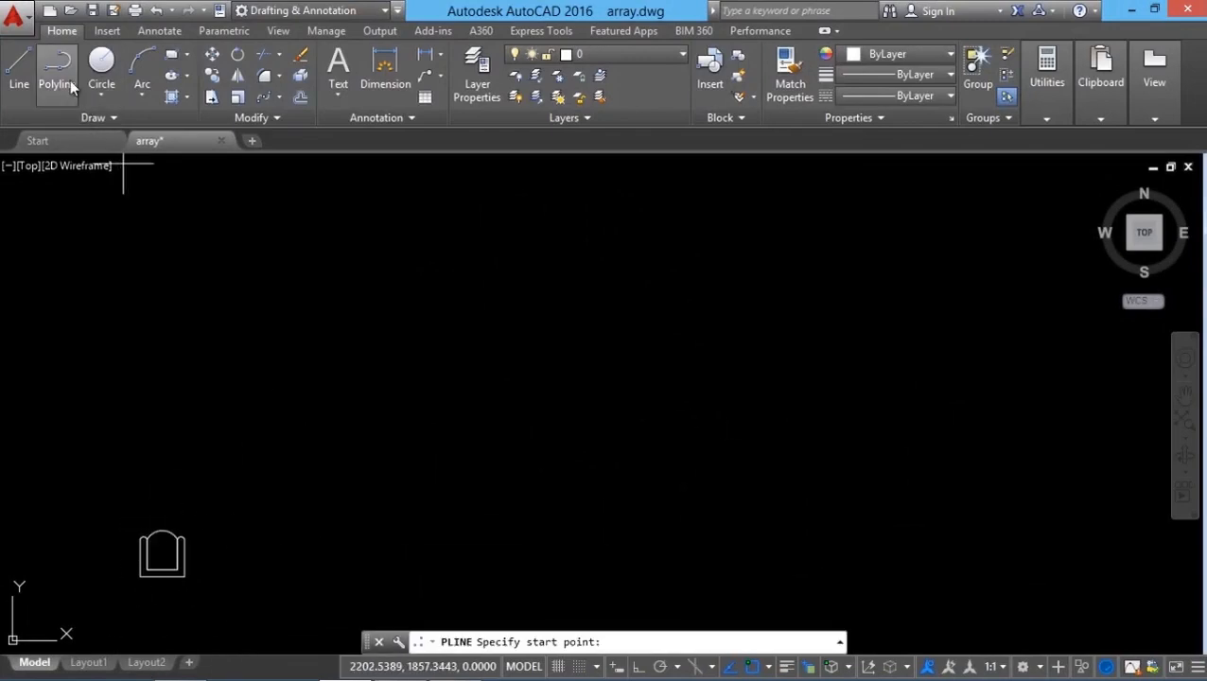
{"action": "left_click", "coordinate": [162, 532]}
{"action": "right_click", "coordinate": [217, 396]}
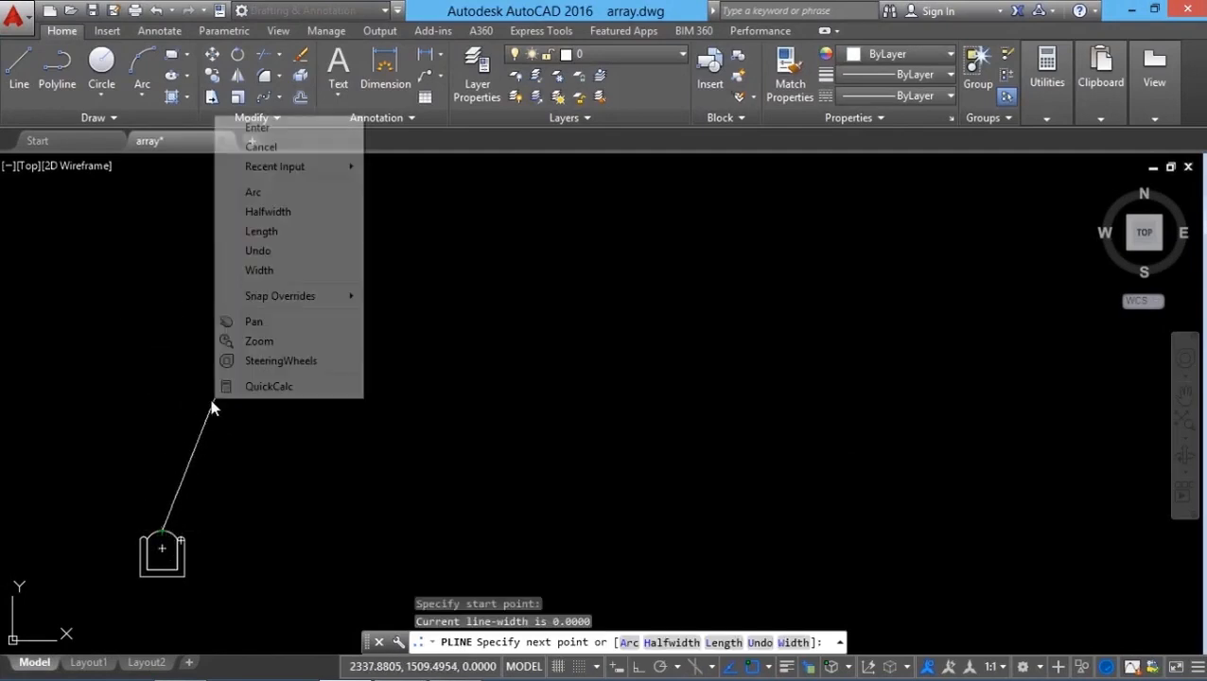
{"action": "left_click", "coordinate": [264, 193]}
{"action": "right_click", "coordinate": [211, 313]}
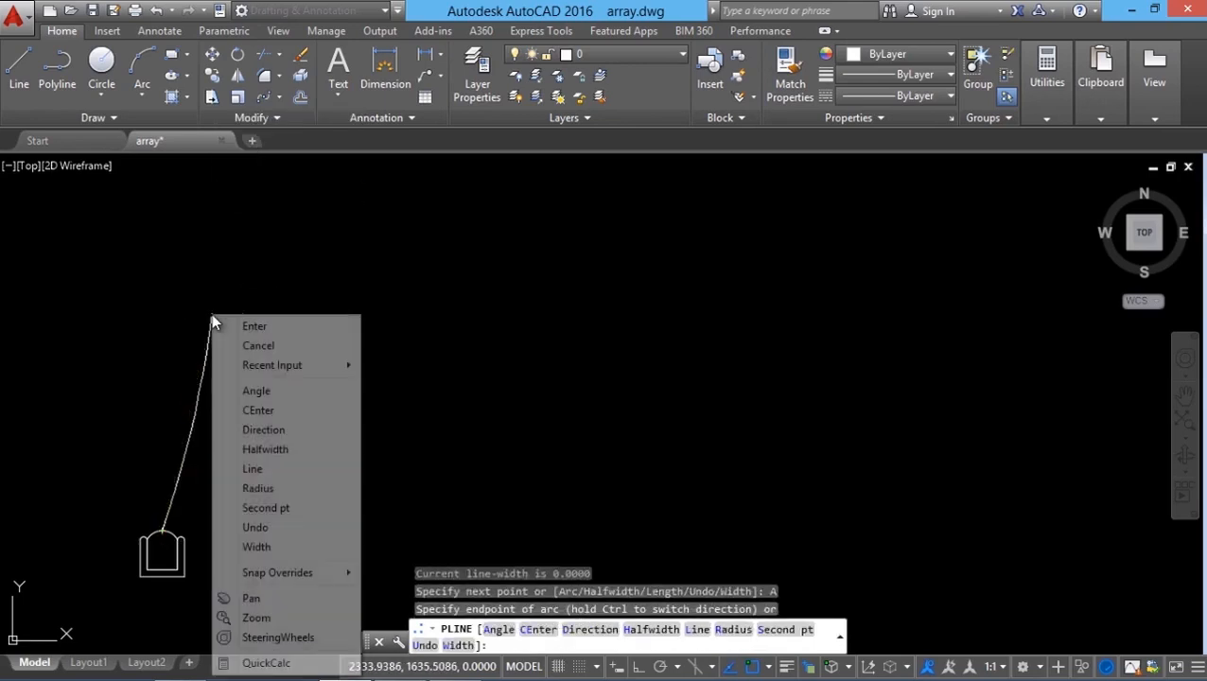
{"action": "left_click", "coordinate": [273, 508]}
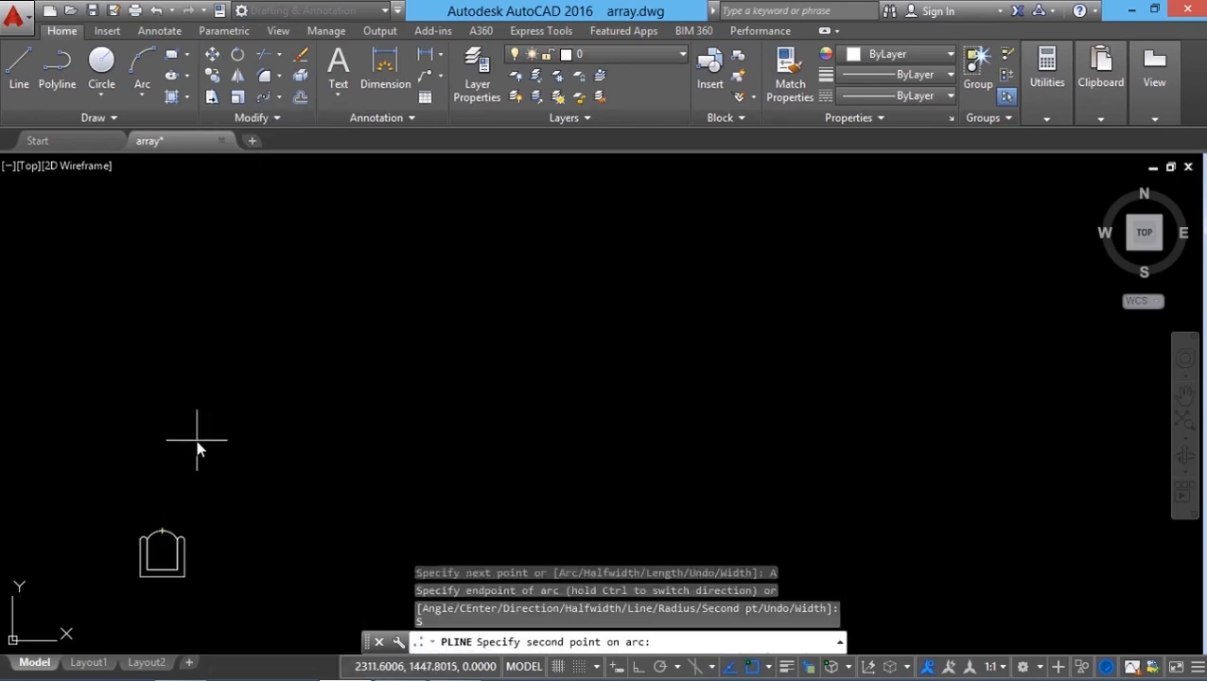
{"action": "left_click", "coordinate": [196, 440]}
{"action": "left_click", "coordinate": [378, 386]}
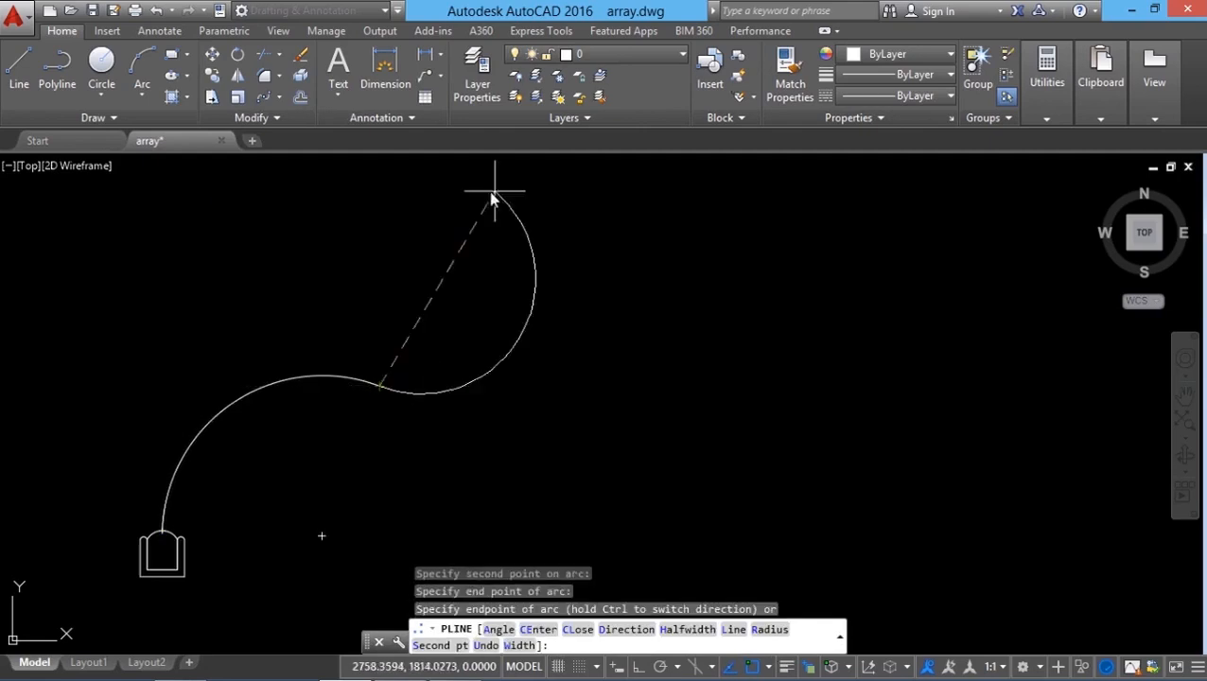
{"action": "left_click", "coordinate": [495, 181]}
{"action": "key", "text": "Return"}
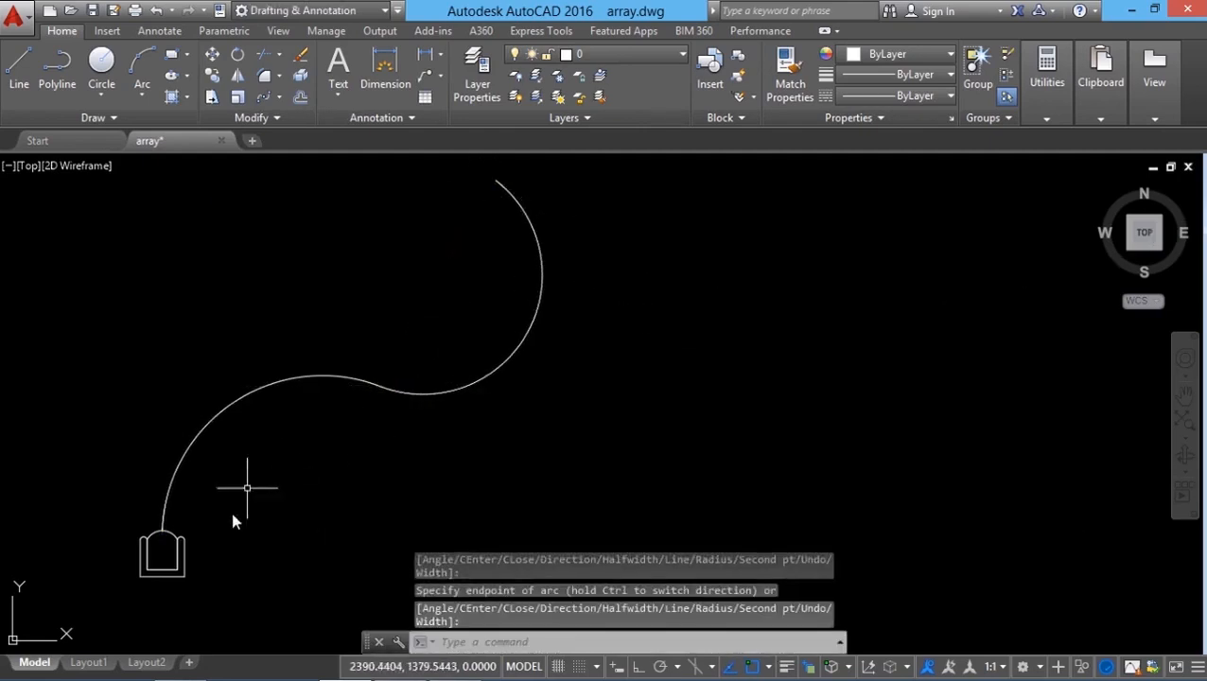
{"action": "key", "text": "Escape"}
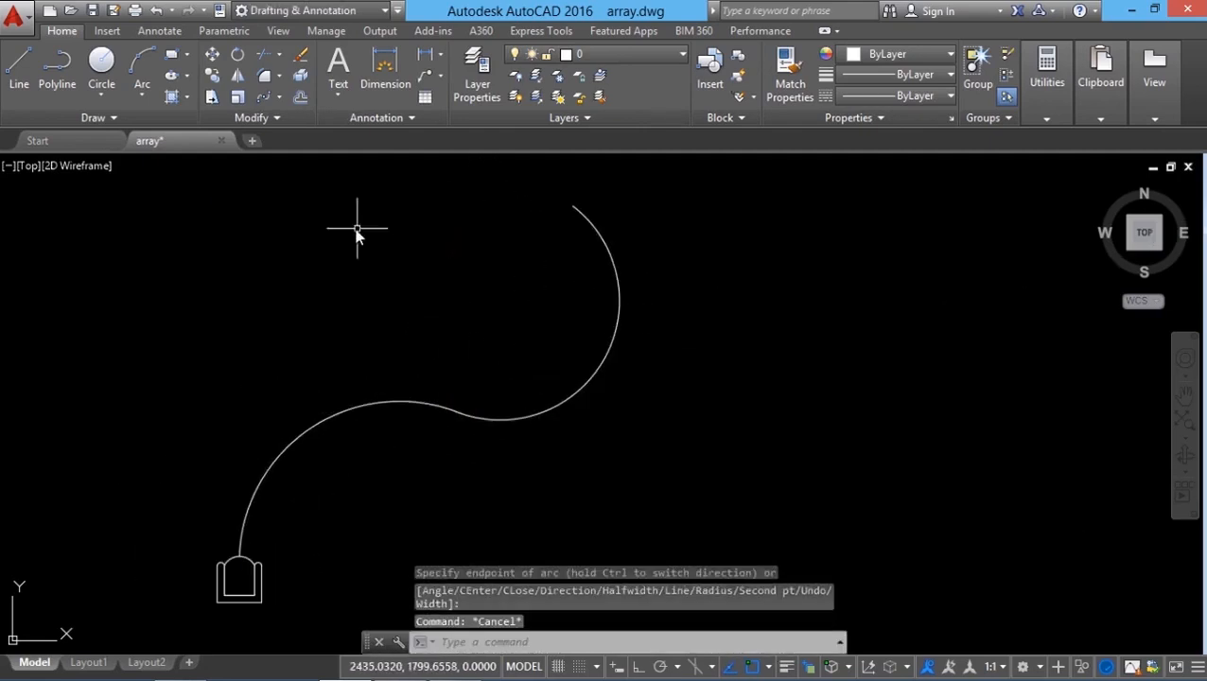
Step: Create a path array of the chair along the new polyline curve
{"action": "left_click", "coordinate": [277, 98]}
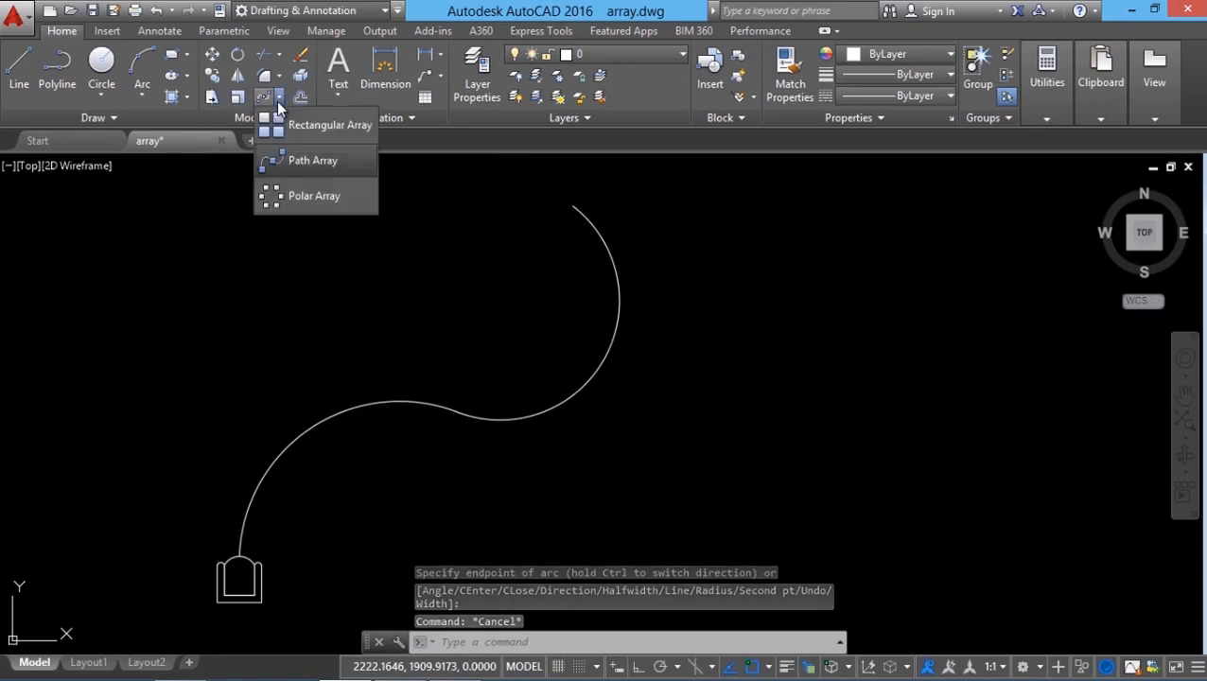
{"action": "left_click", "coordinate": [303, 159]}
{"action": "left_click", "coordinate": [167, 532]}
{"action": "left_click", "coordinate": [313, 619]}
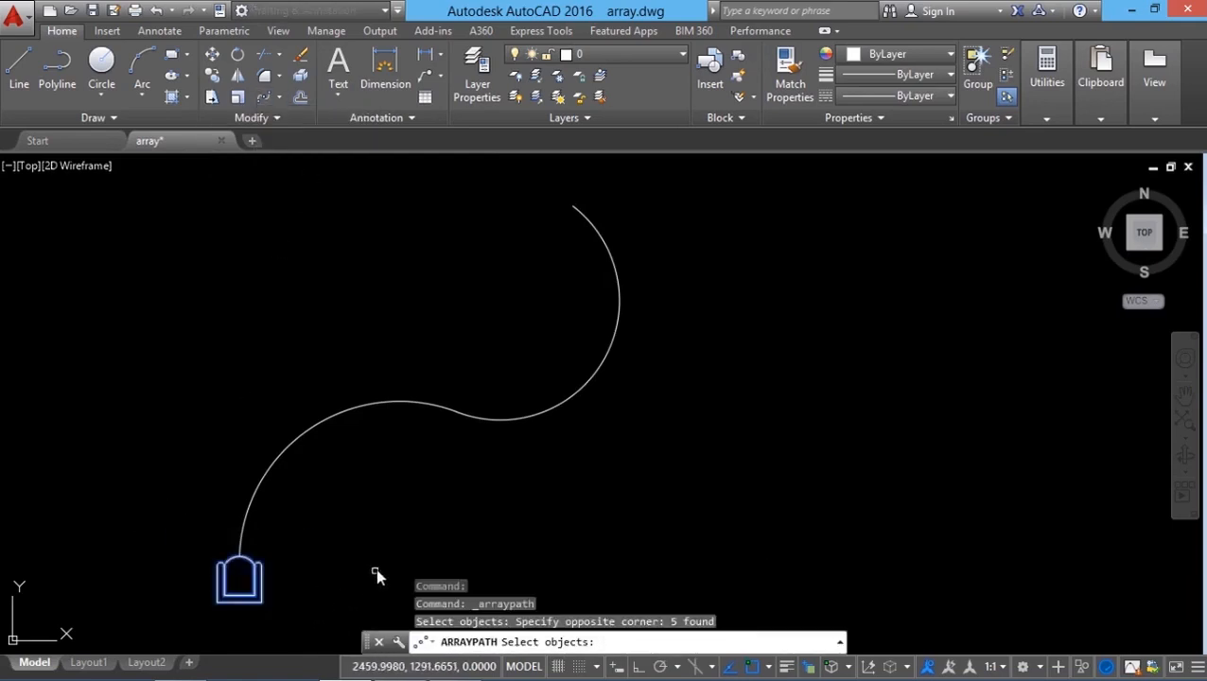
{"action": "key", "text": "Return"}
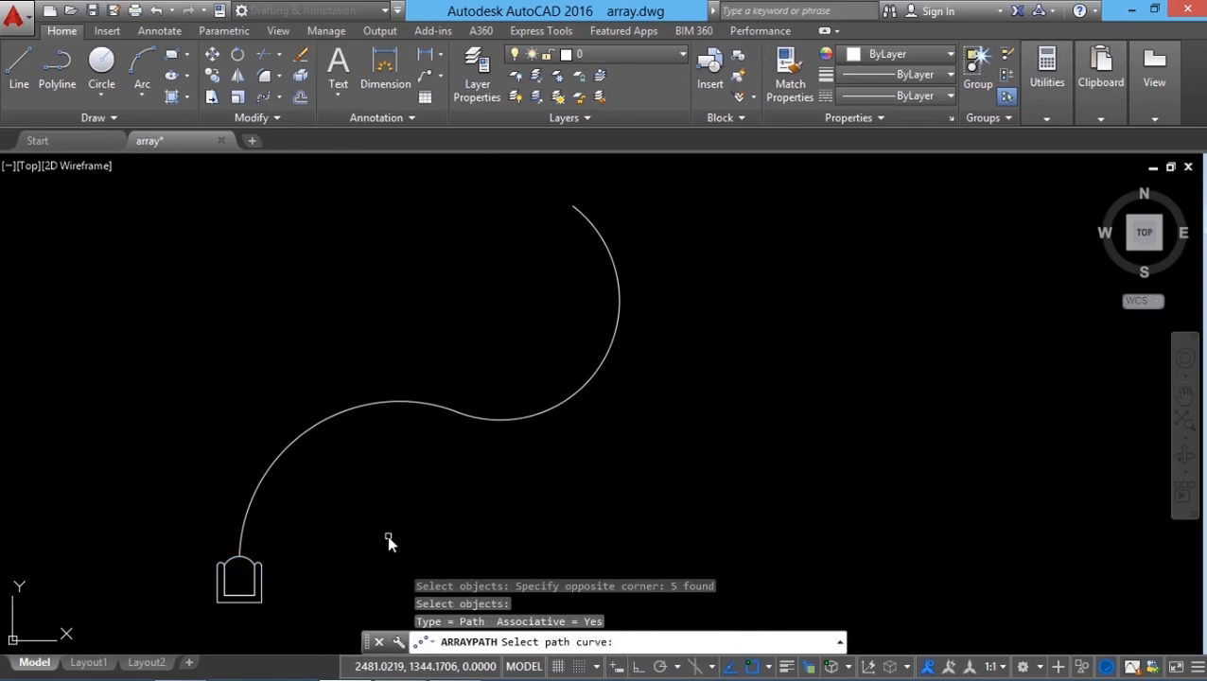
{"action": "left_click", "coordinate": [255, 497]}
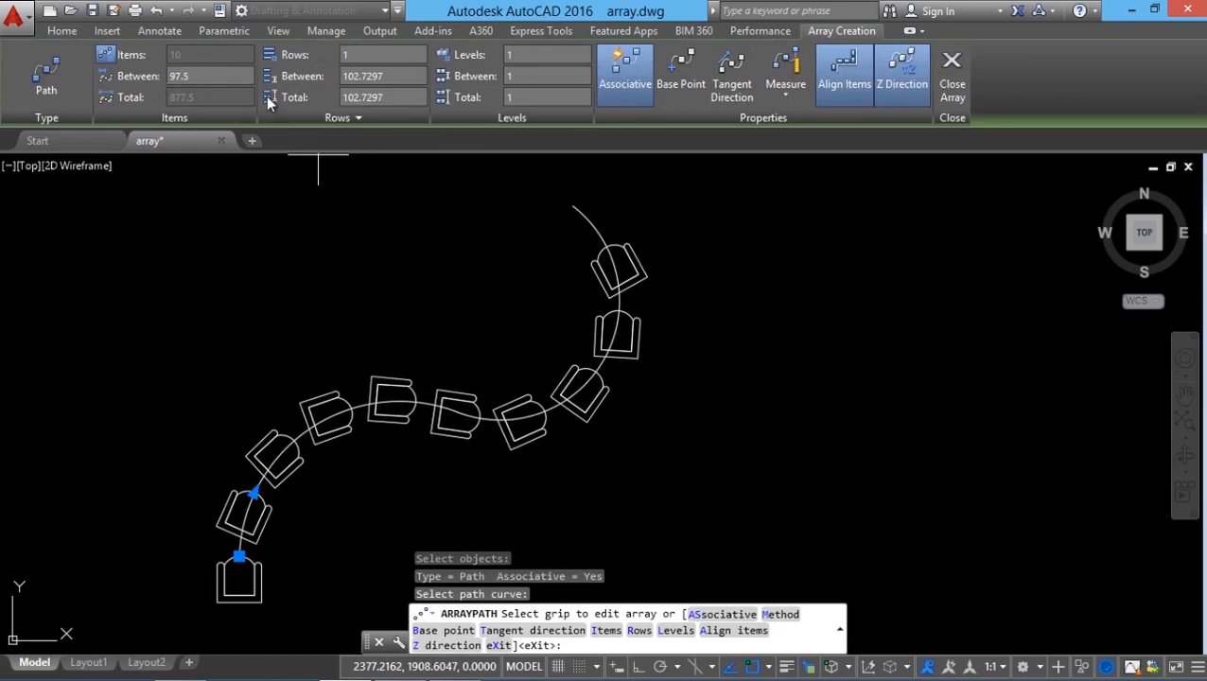
Step: Set the path array's item spacing to 120 and exit the array command
{"action": "left_click", "coordinate": [192, 82]}
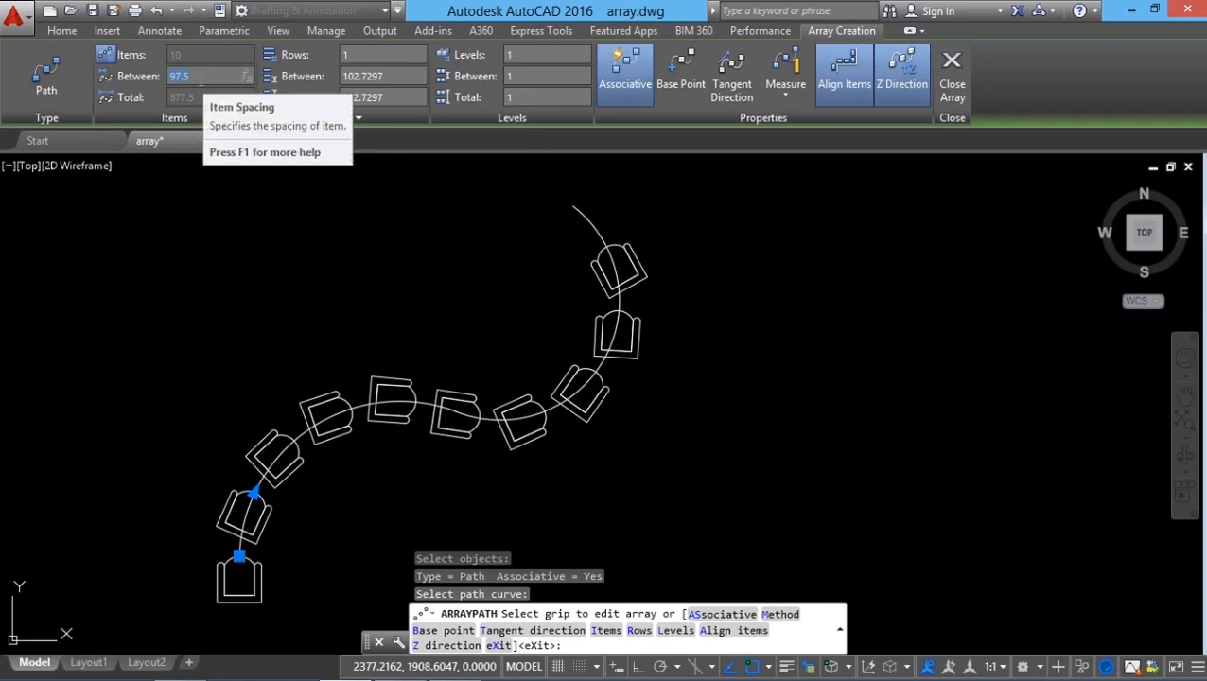
{"action": "type", "text": "1"}
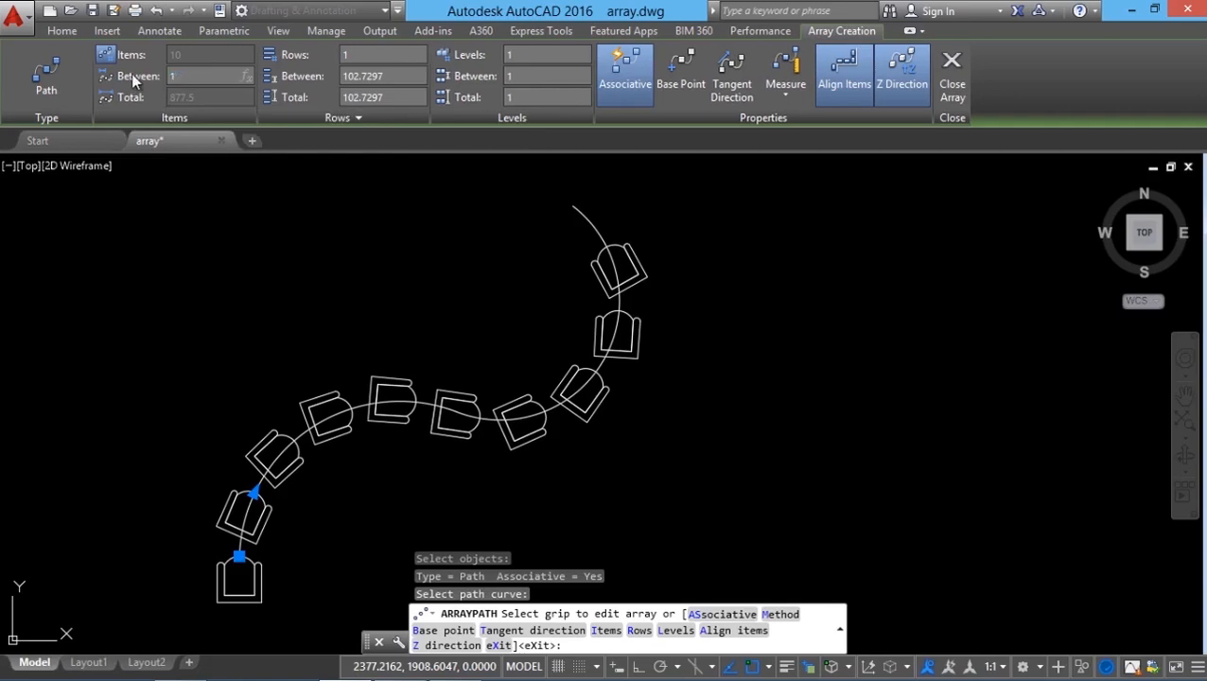
{"action": "type", "text": "20"}
{"action": "key", "text": "Return"}
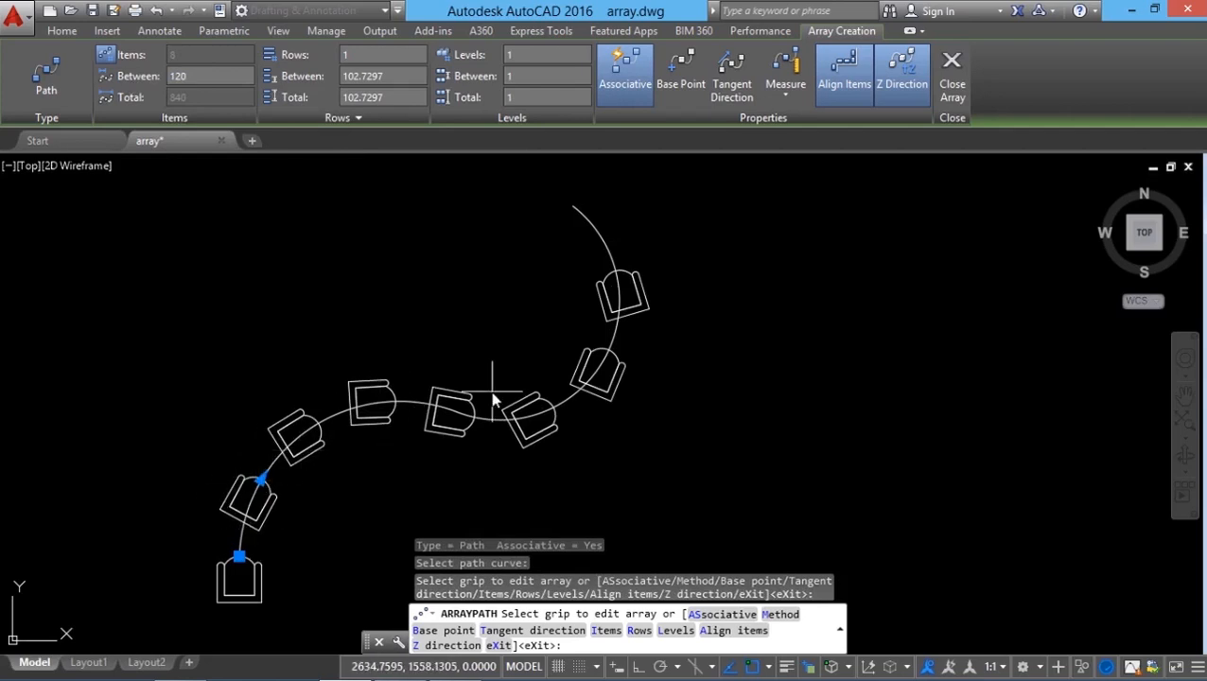
{"action": "key", "text": "Escape"}
{"action": "key", "text": "Escape"}
{"action": "key", "text": "Escape"}
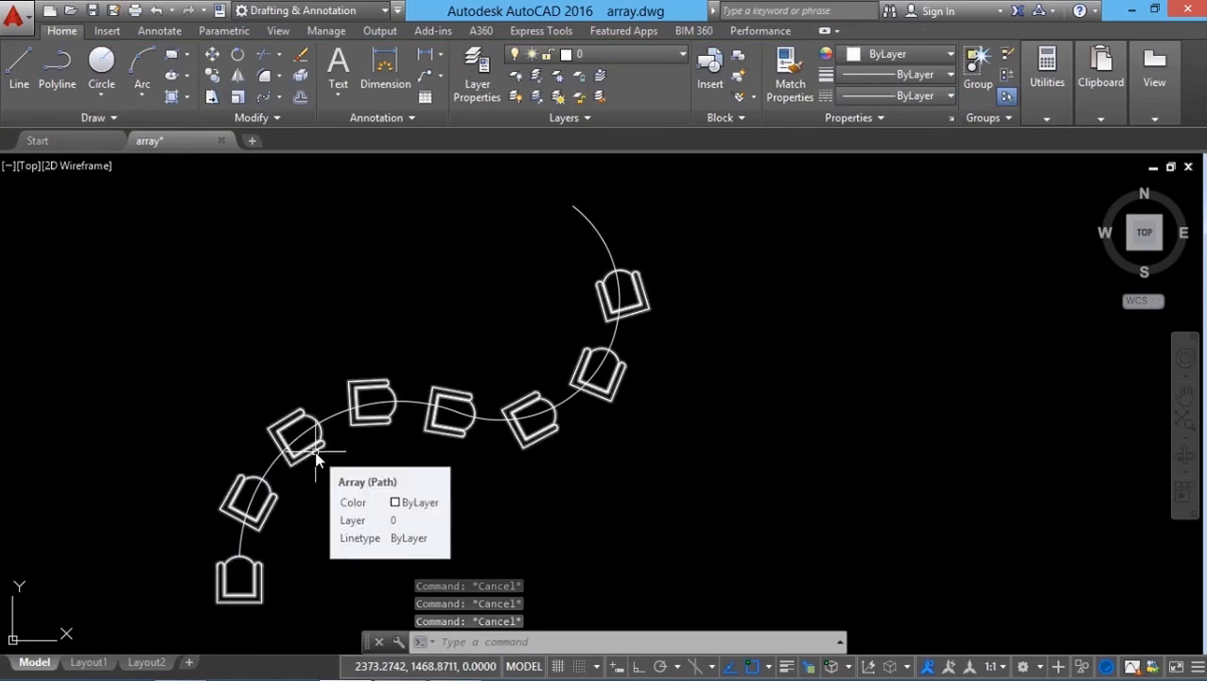
Step: Widen the path array's item spacing to about 185 using its spacing grip
{"action": "left_click", "coordinate": [314, 459]}
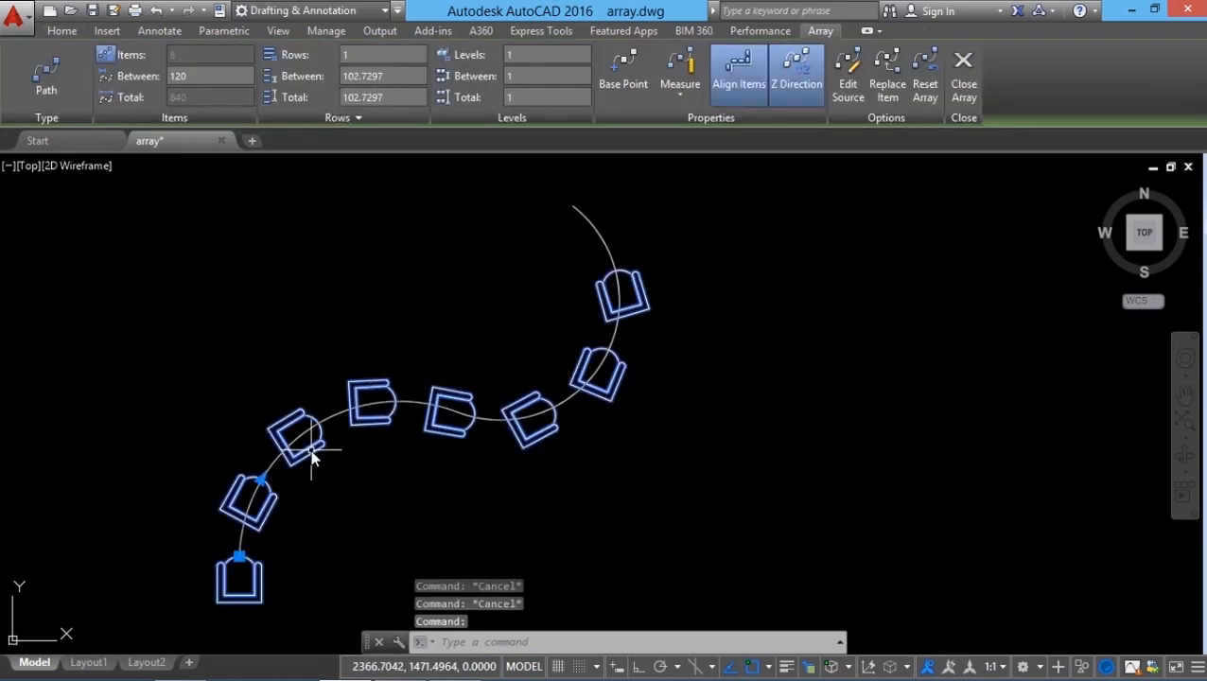
{"action": "left_click", "coordinate": [262, 480]}
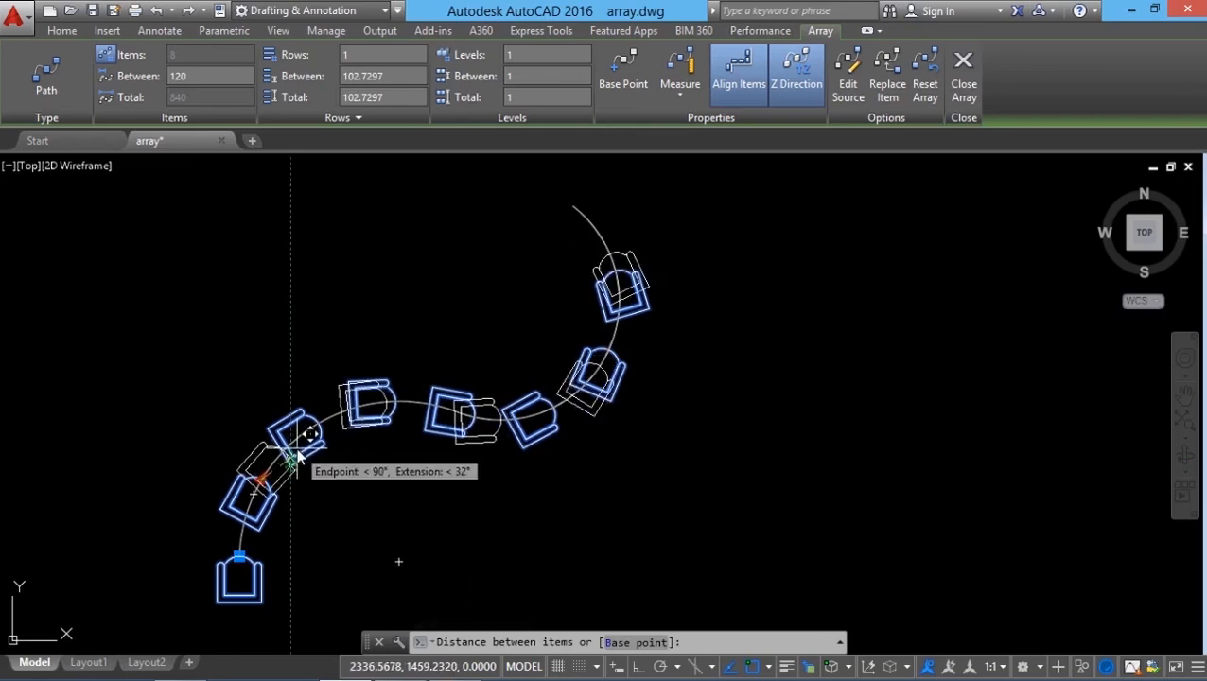
{"action": "key", "text": "F3"}
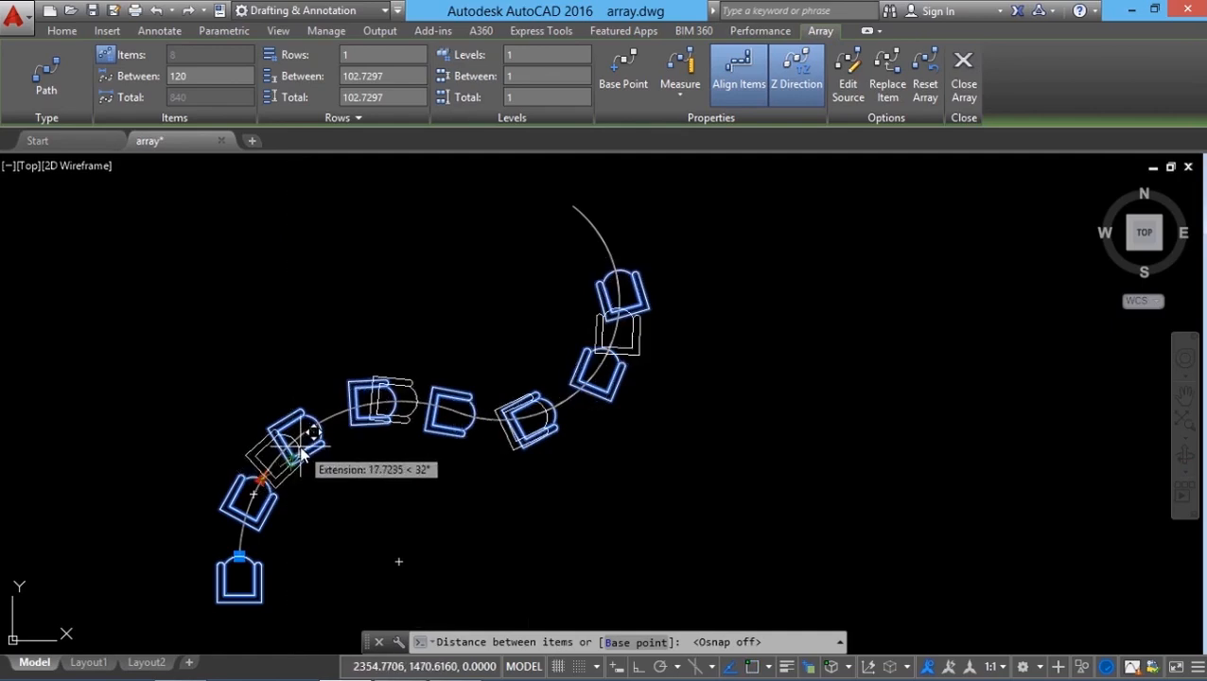
{"action": "left_click", "coordinate": [299, 469]}
{"action": "key", "text": "Escape"}
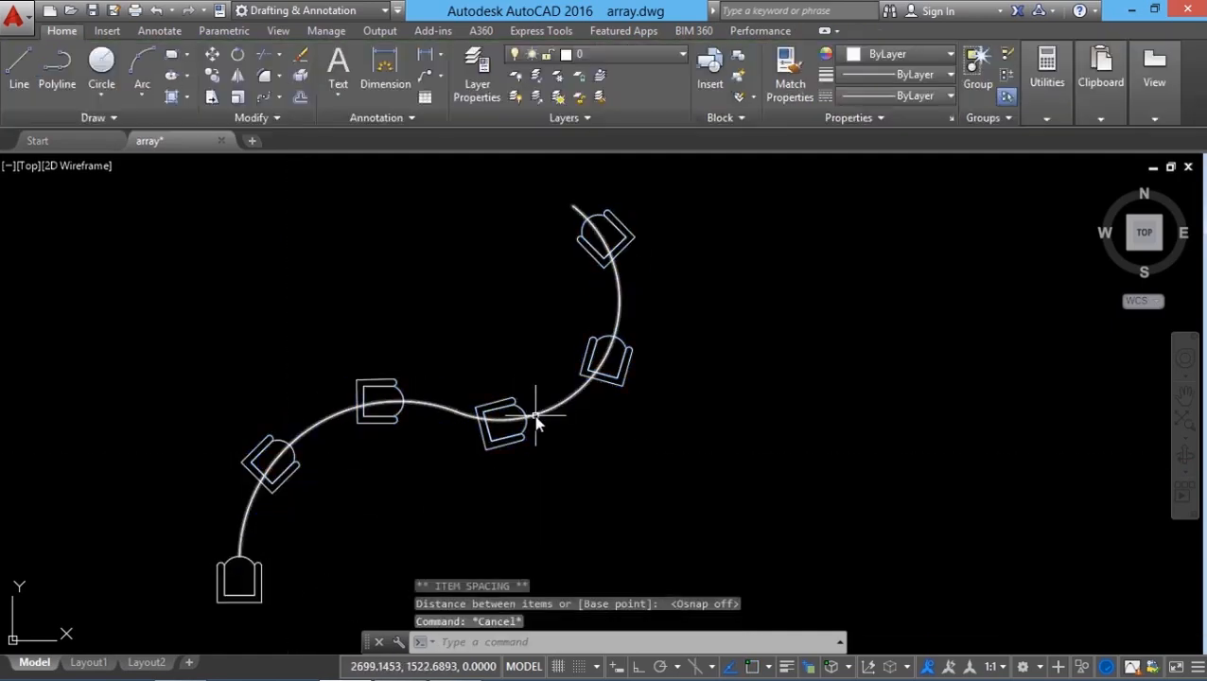
Step: Switch the path array's distribution method from Measure to Divide
{"action": "left_click", "coordinate": [262, 443]}
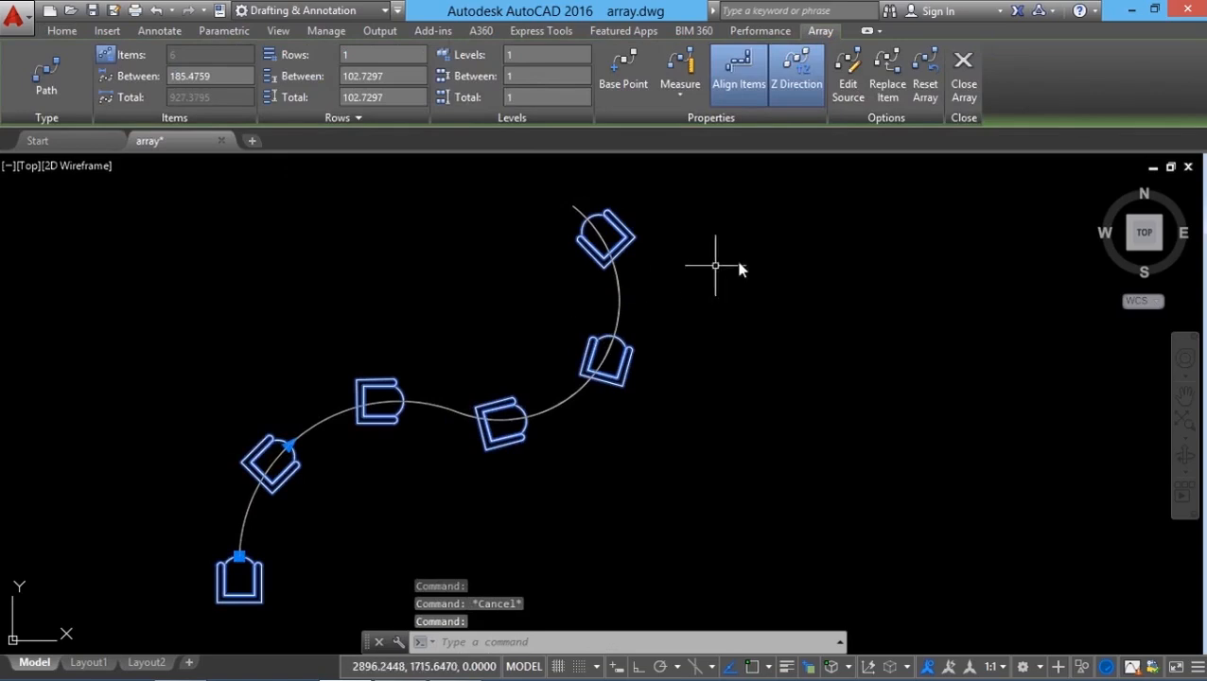
{"action": "left_click", "coordinate": [681, 94]}
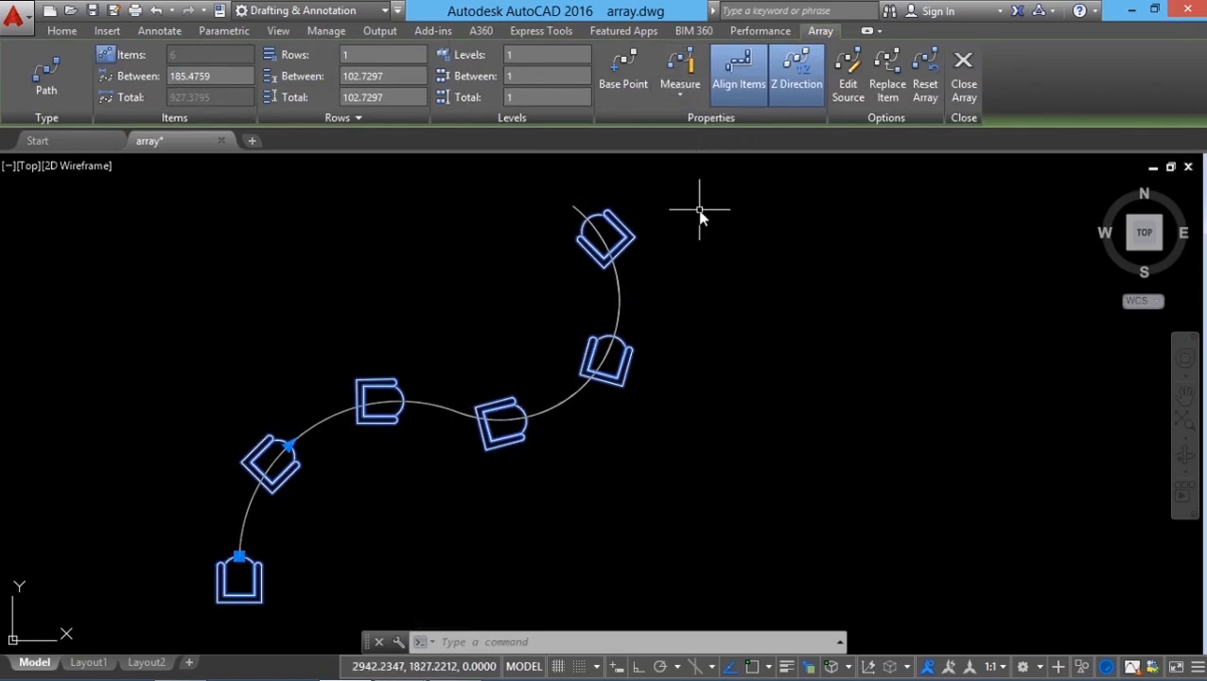
{"action": "left_click", "coordinate": [688, 98]}
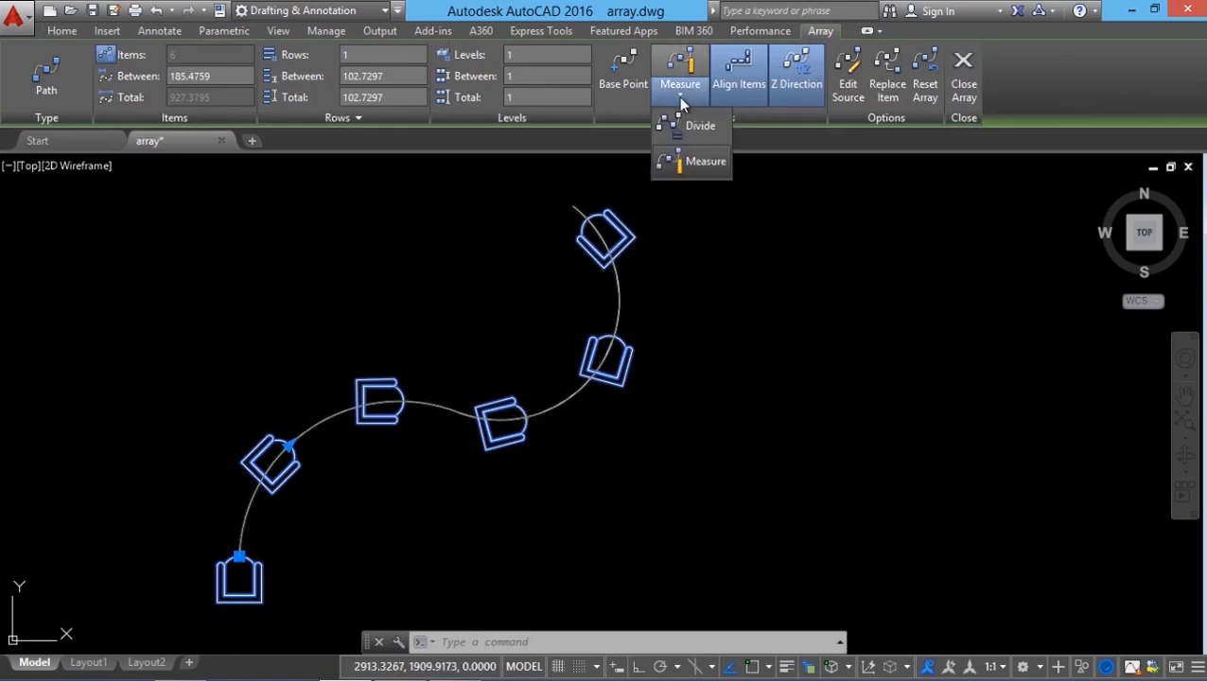
{"action": "left_click", "coordinate": [700, 162]}
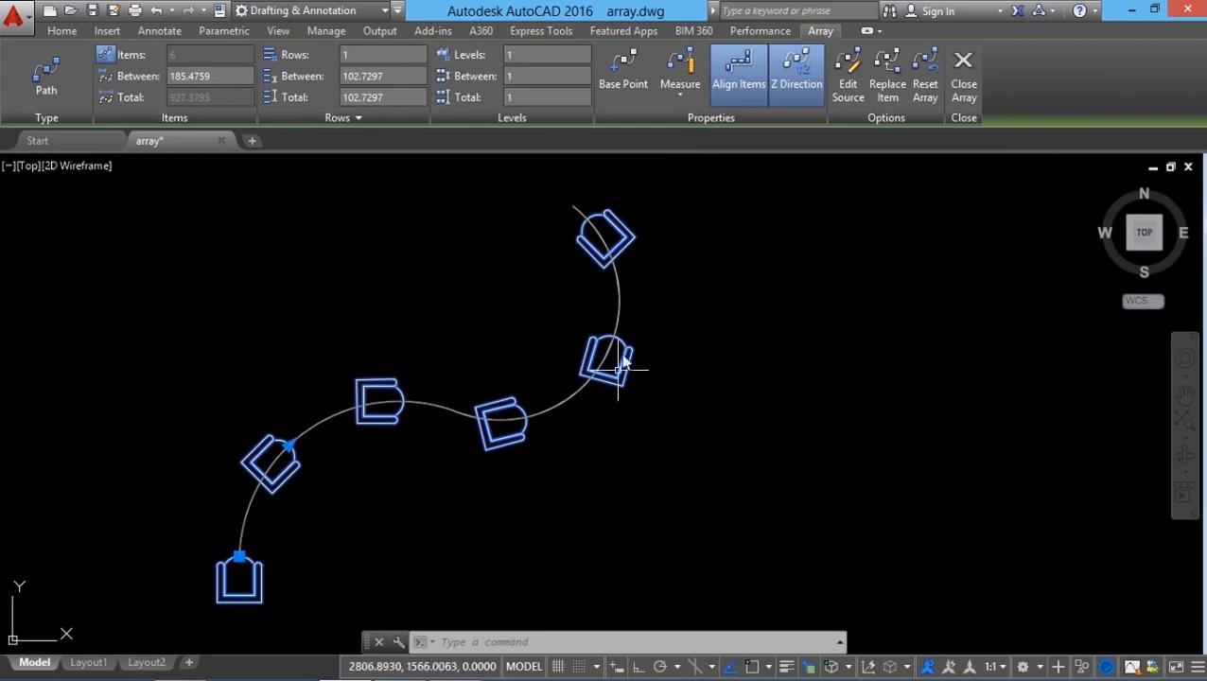
{"action": "left_click", "coordinate": [681, 93]}
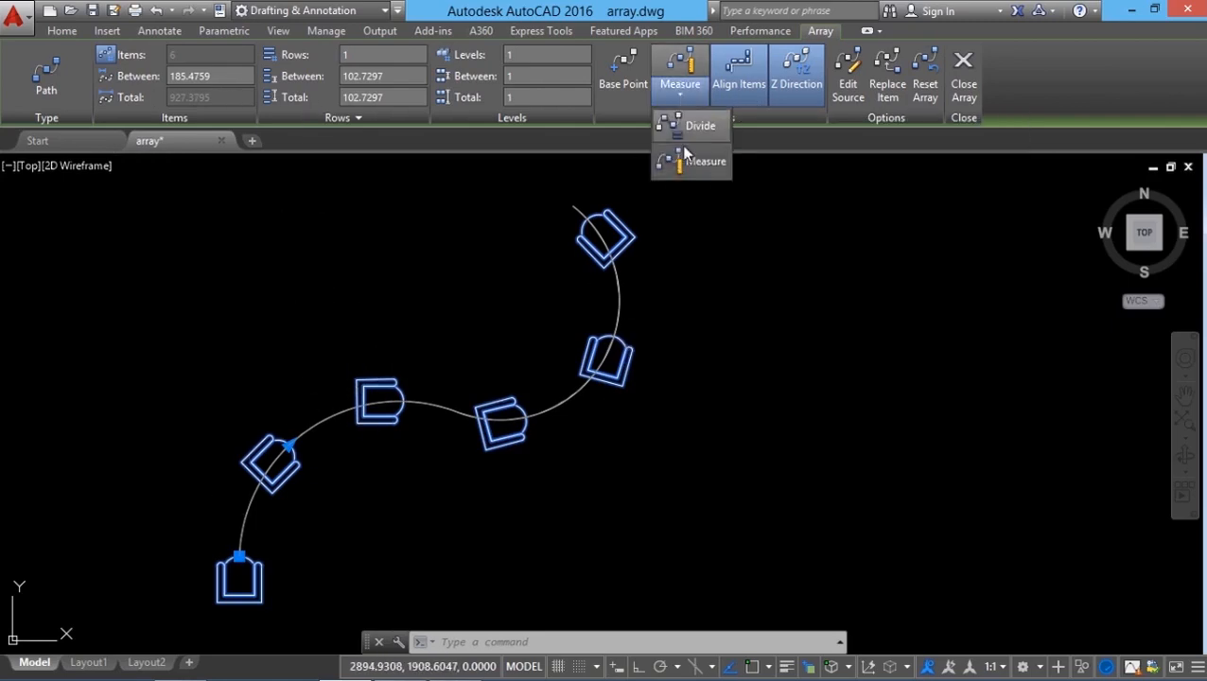
{"action": "left_click", "coordinate": [699, 126]}
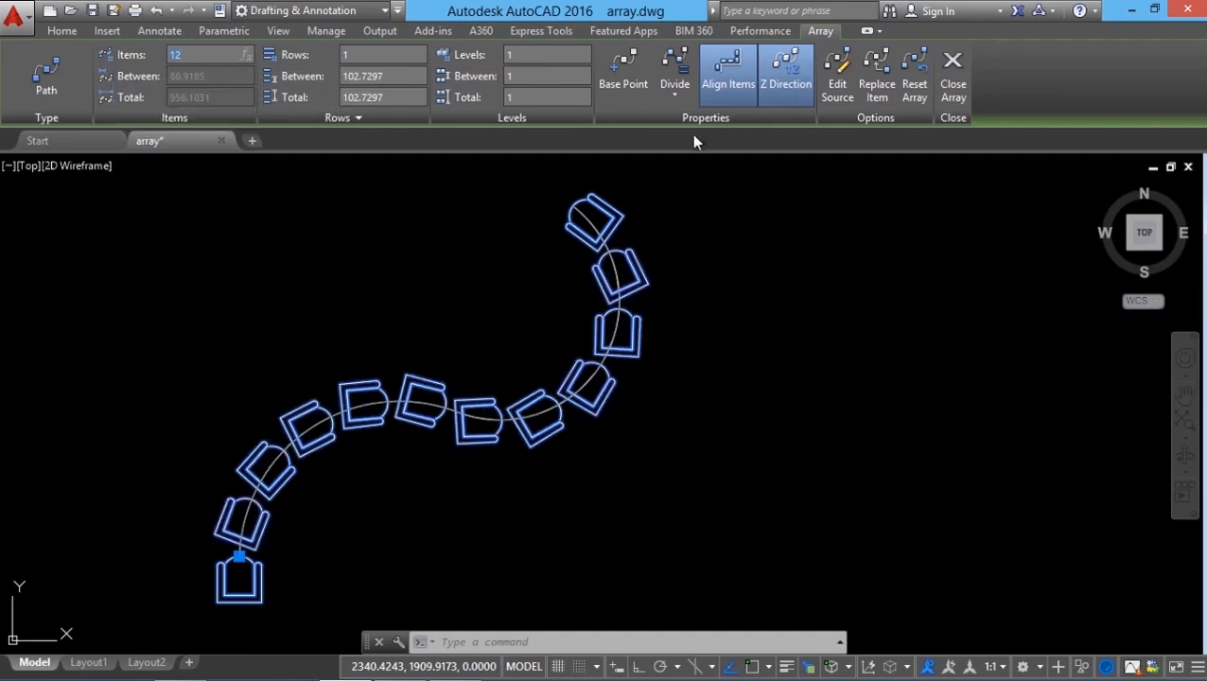
Step: Set the path array to 2 rows spaced 200 apart
{"action": "left_click", "coordinate": [673, 367]}
{"action": "key", "text": "Escape"}
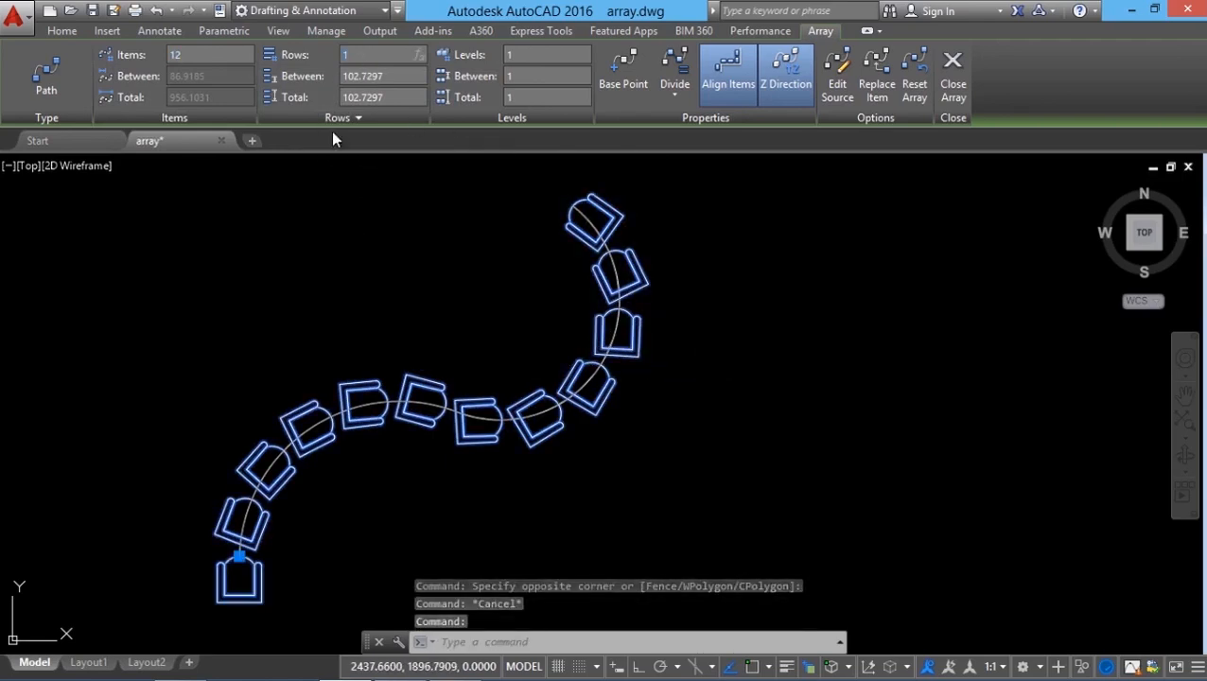
{"action": "type", "text": "2"}
{"action": "key", "text": "Return"}
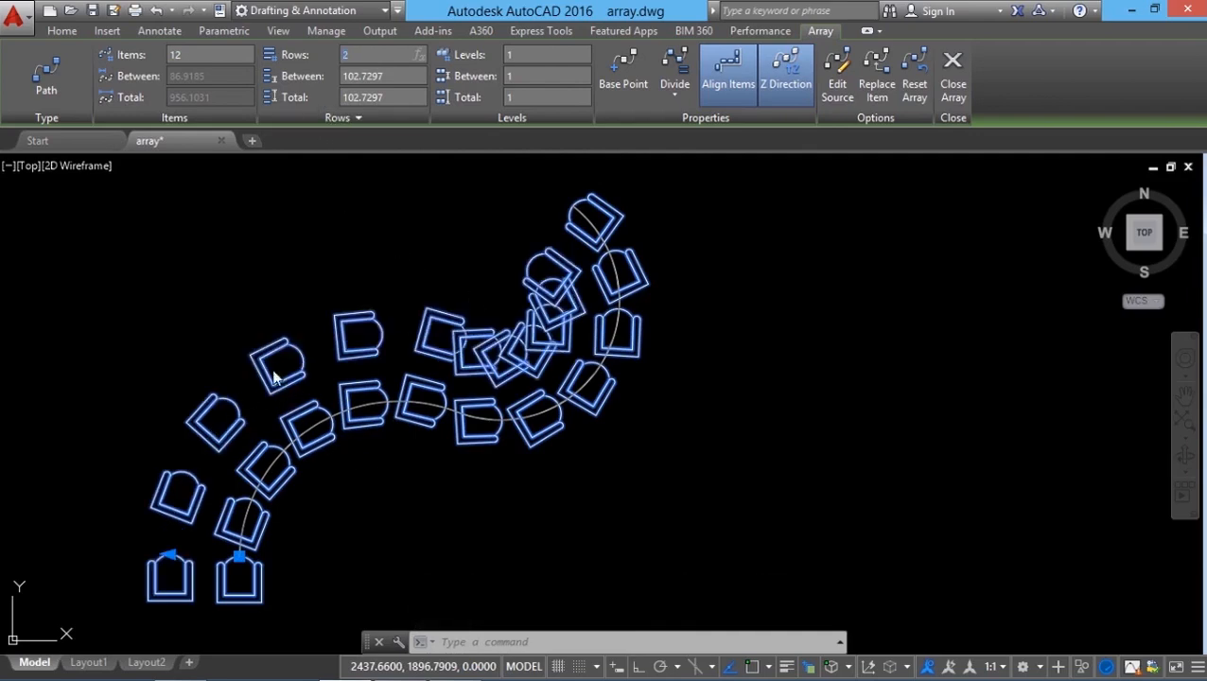
{"action": "left_click", "coordinate": [396, 77]}
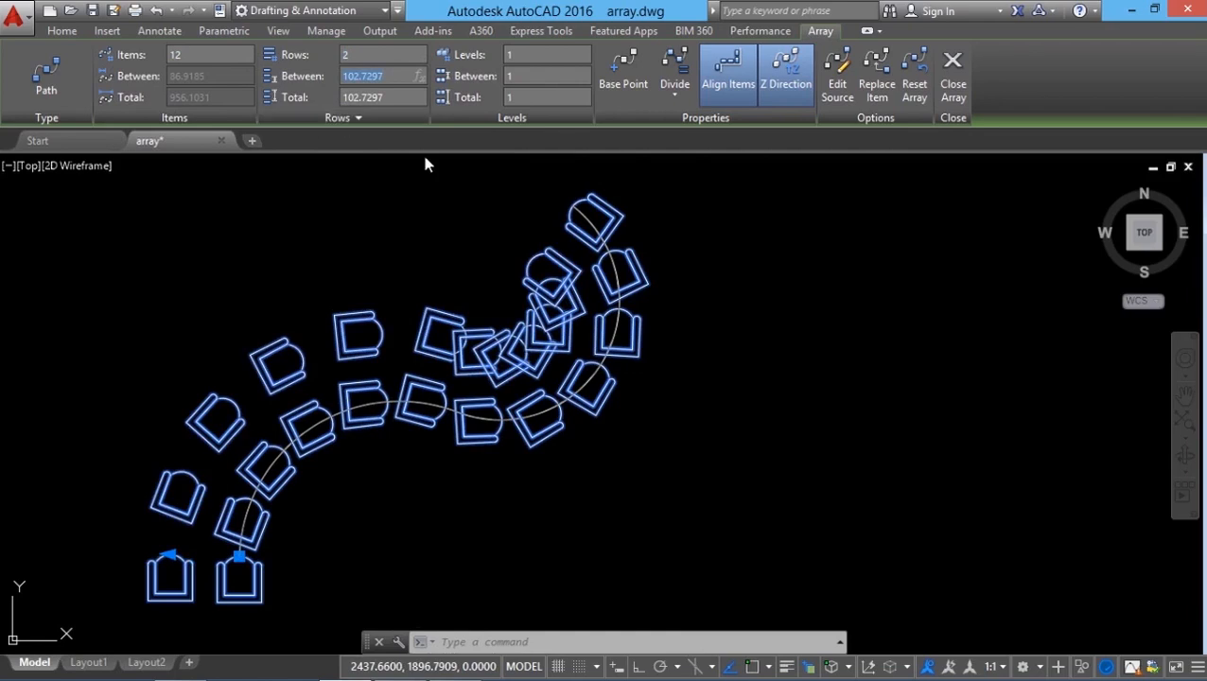
{"action": "type", "text": "200"}
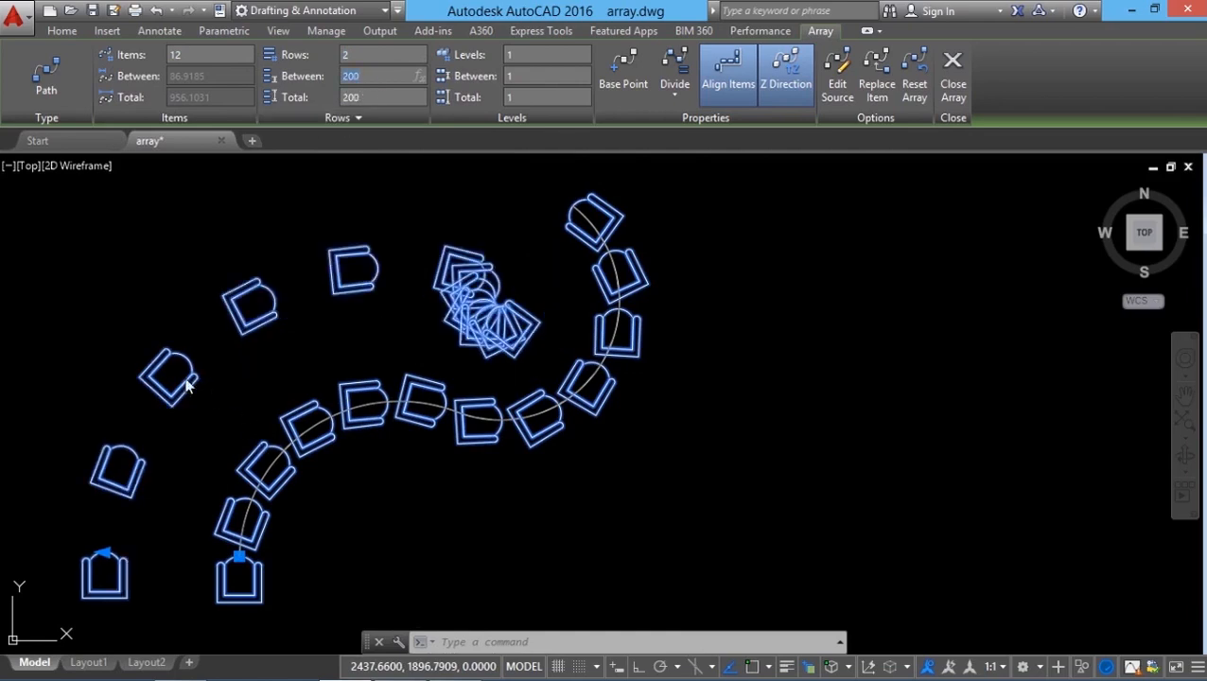
{"action": "key", "text": "Return"}
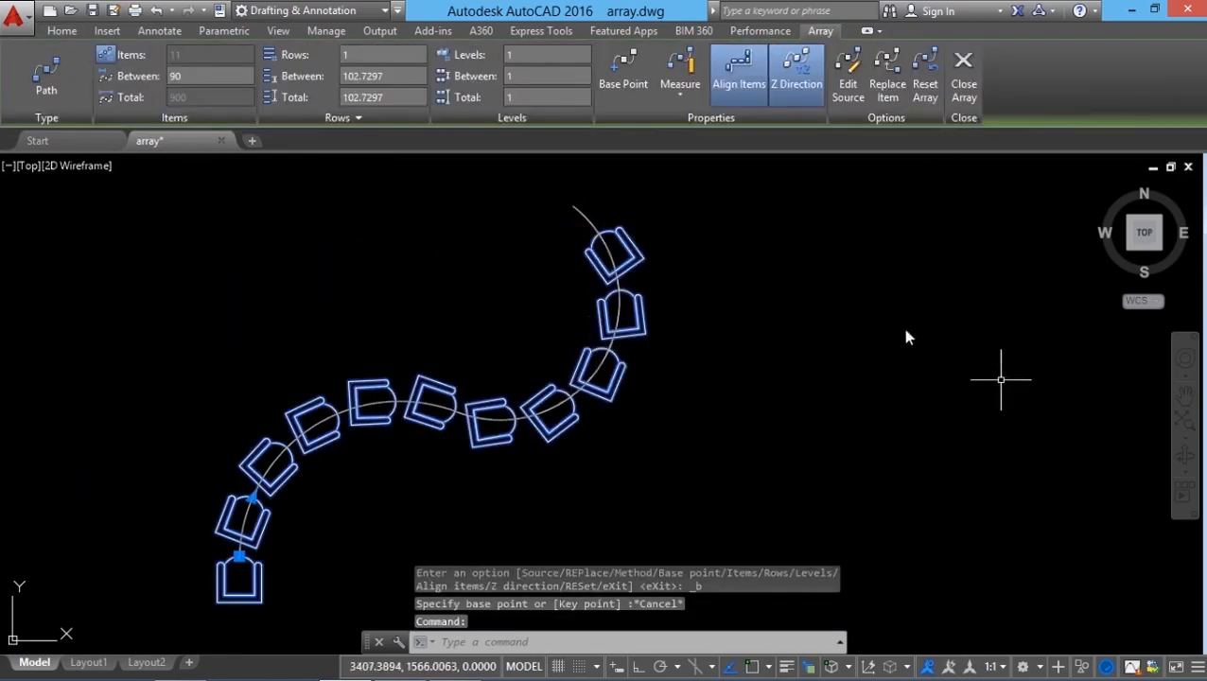
Step: Move the path array's base point to the bottom endpoint of the source chair
{"action": "left_click", "coordinate": [622, 95]}
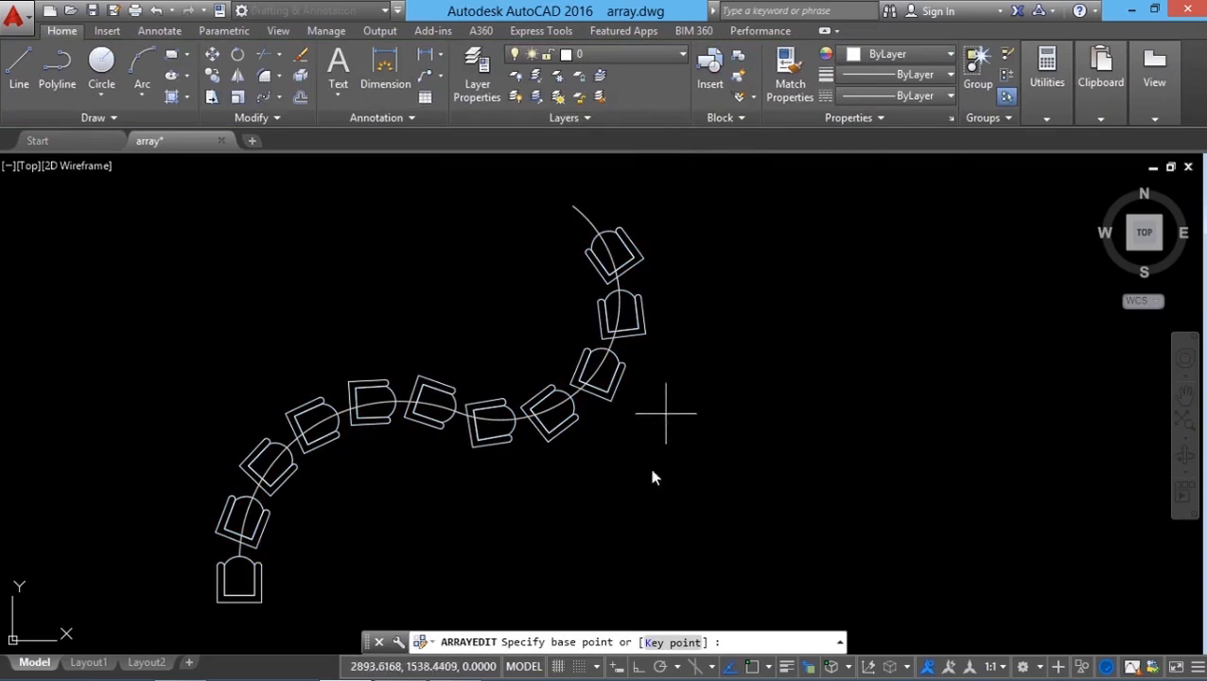
{"action": "key", "text": "F3"}
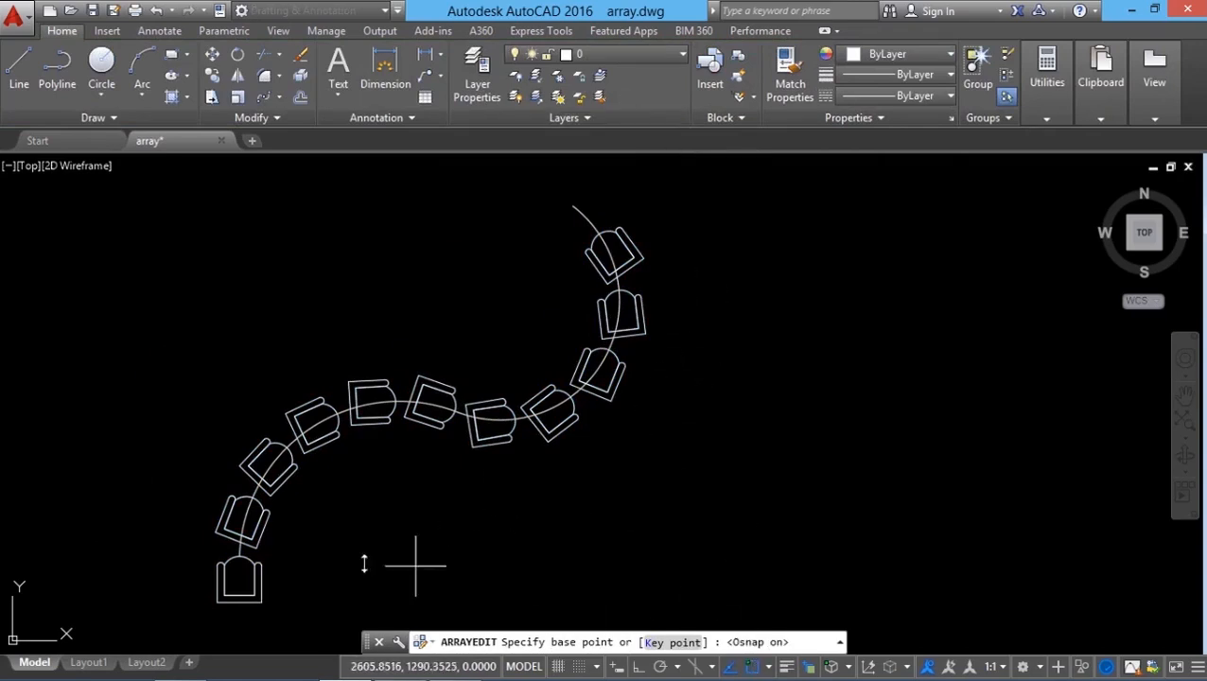
{"action": "left_click", "coordinate": [219, 602]}
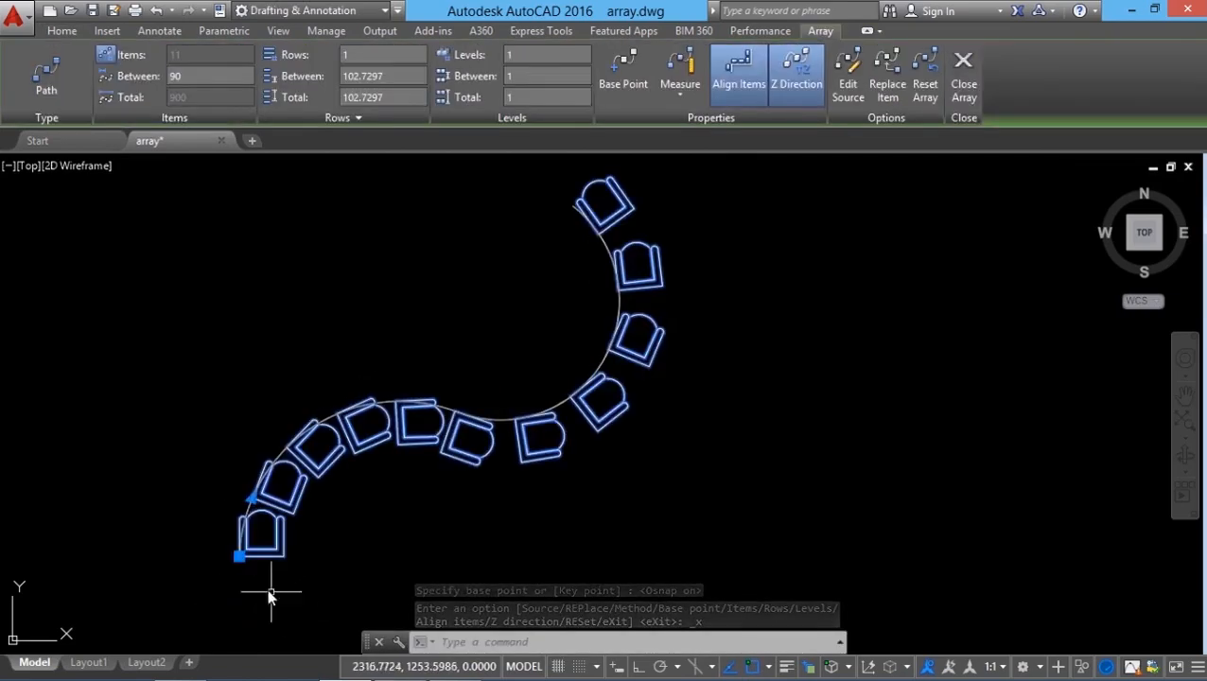